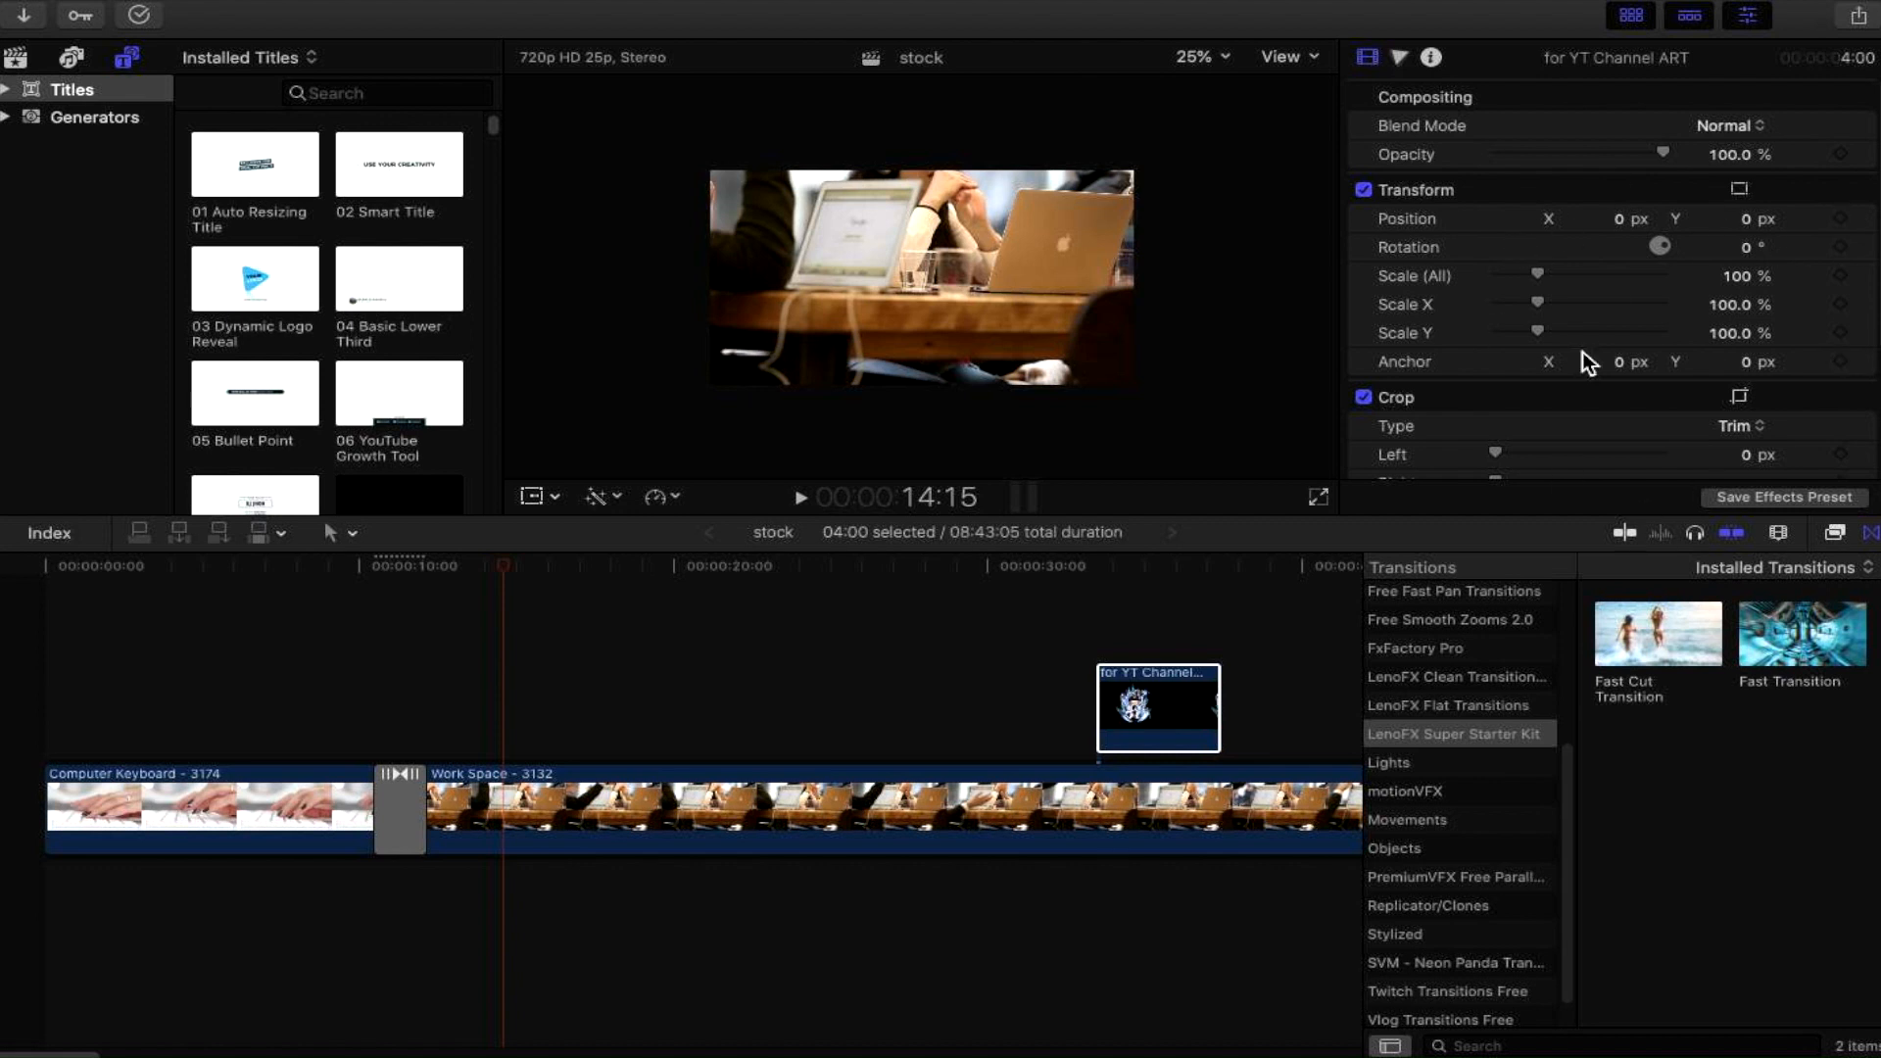
- Hide the transitions browser and render the Fast Cut Transition between the first two timeline clips
left_click(1871, 534)
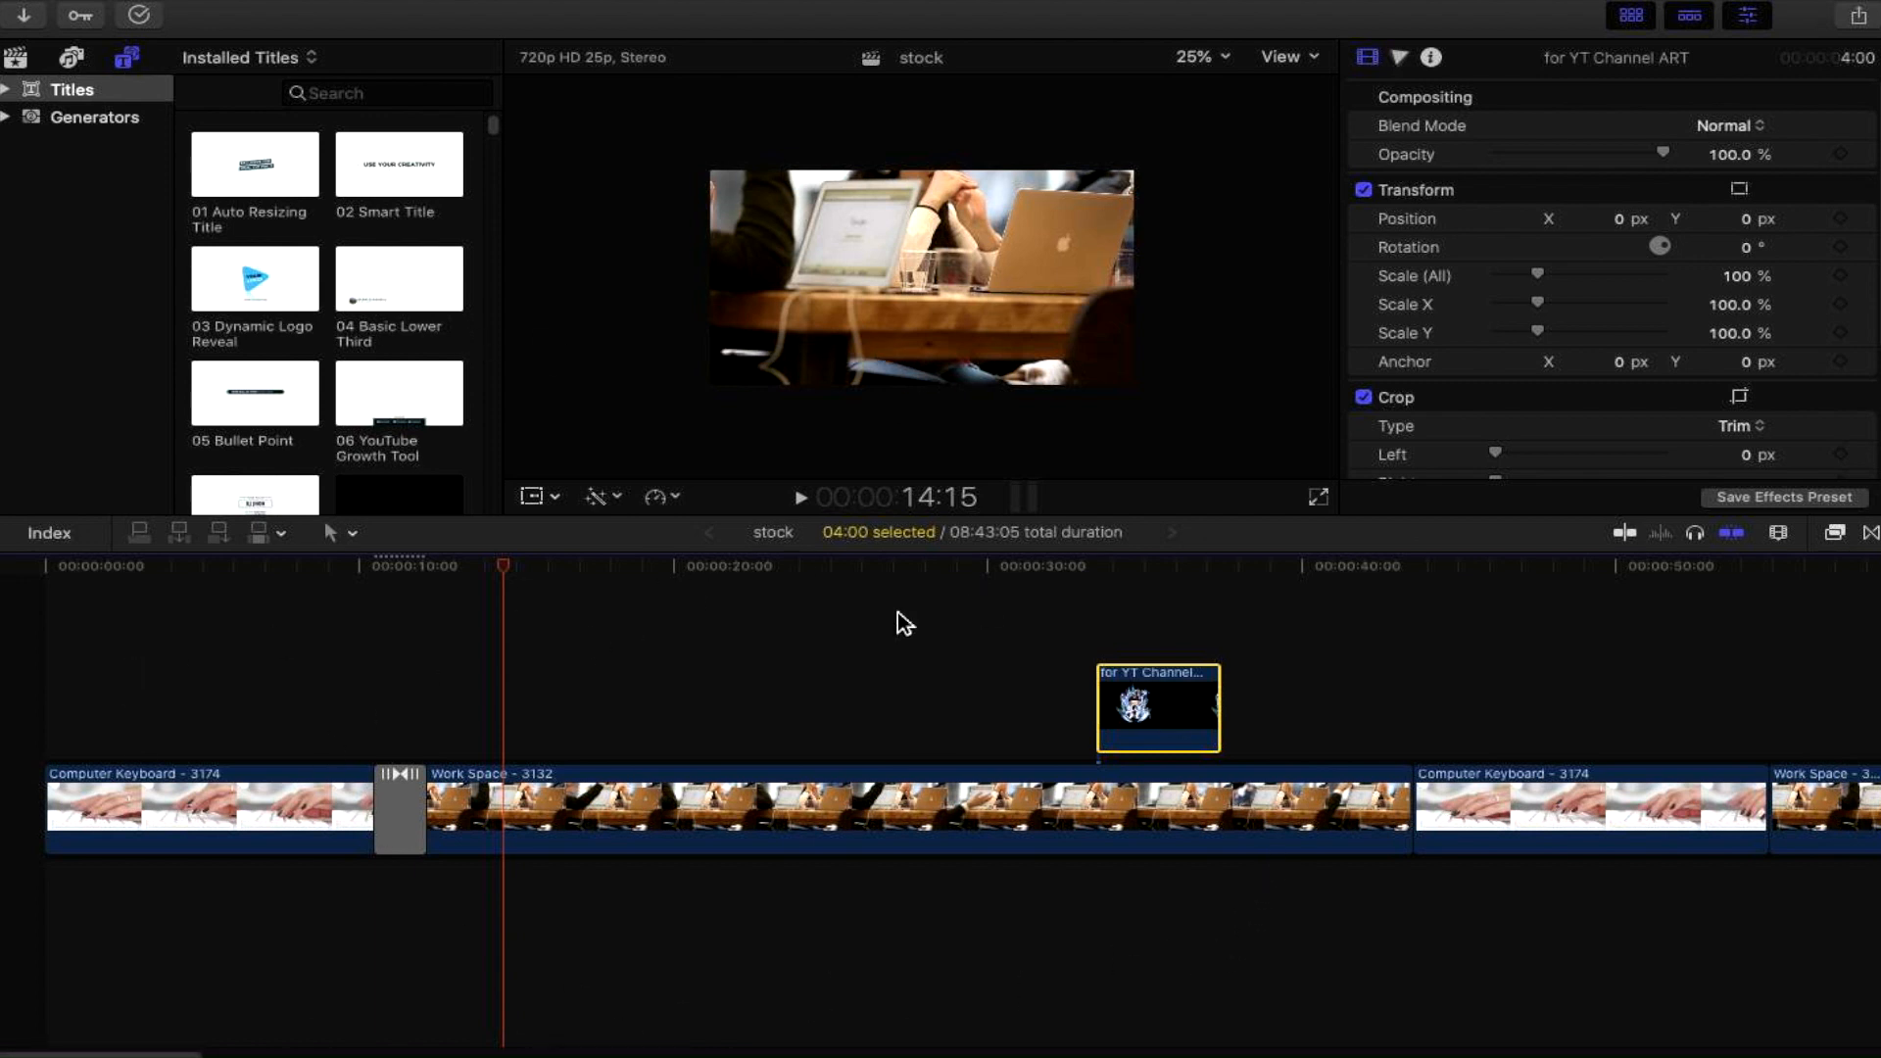
left_click(396, 793)
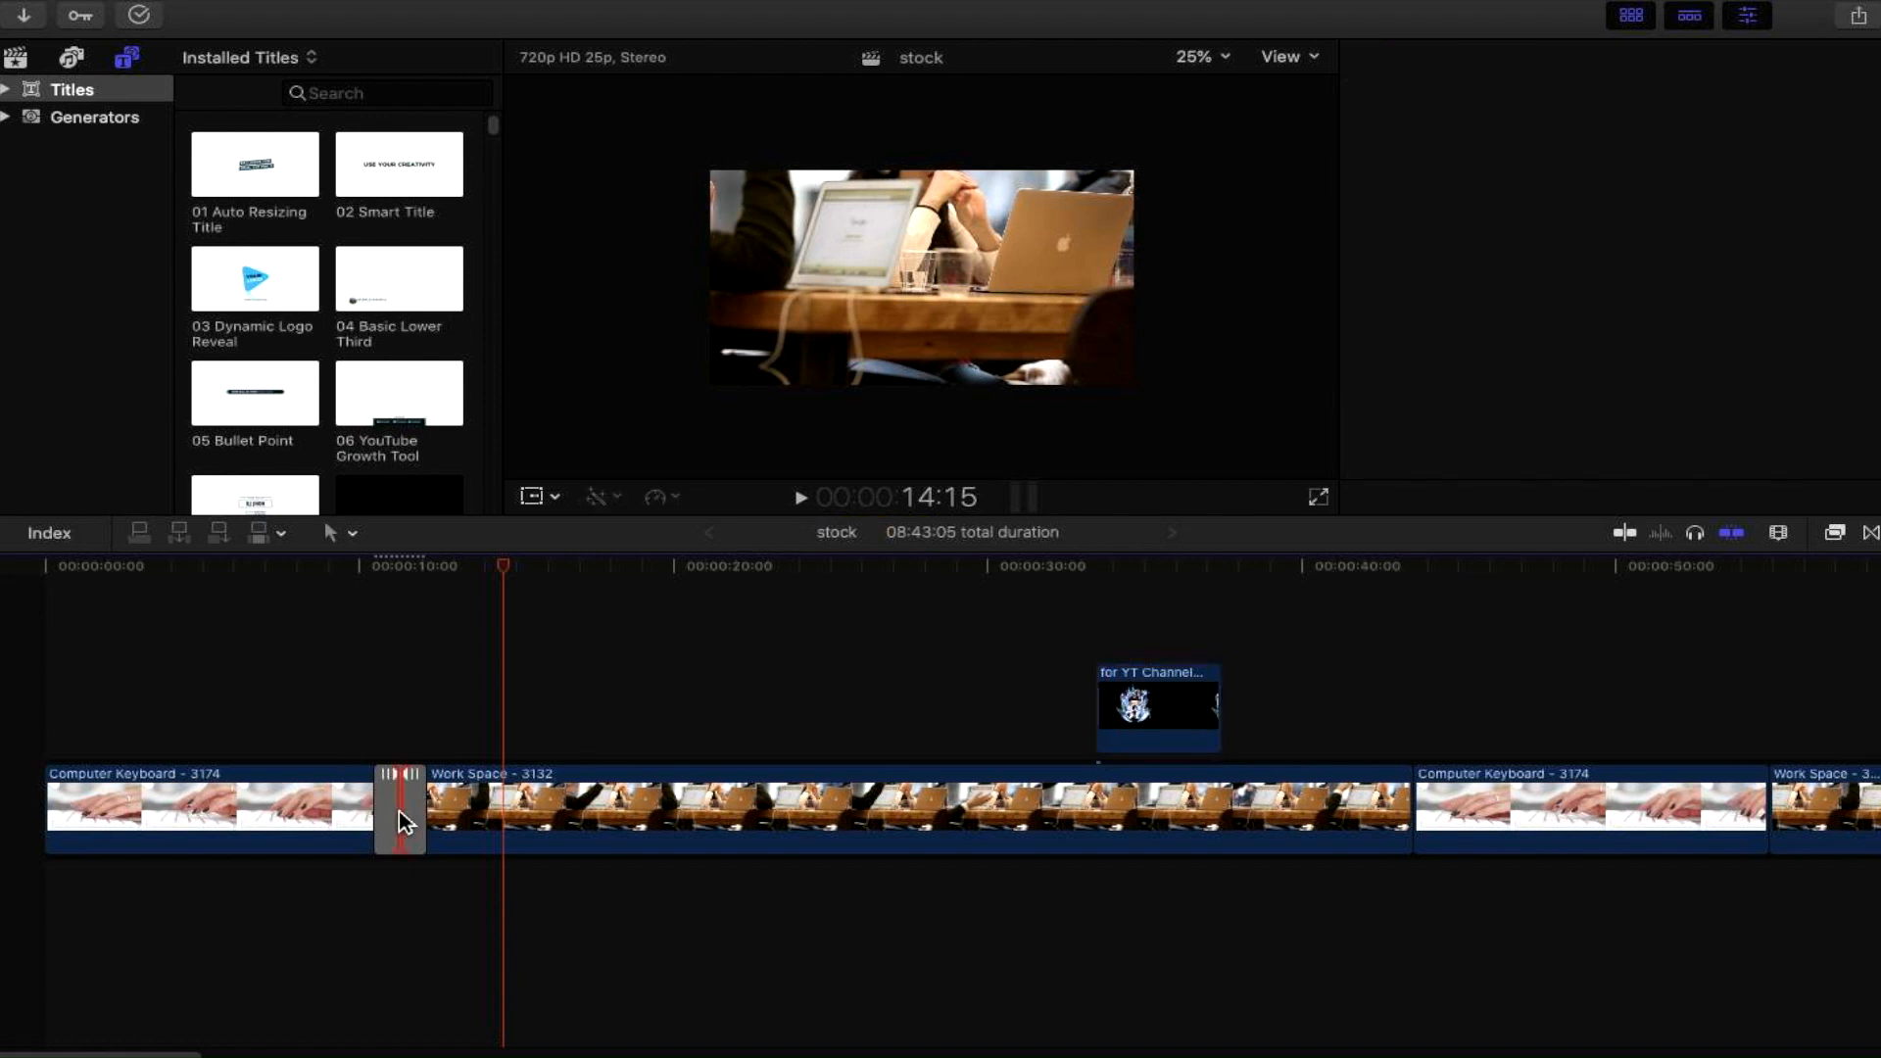
left_click(409, 818)
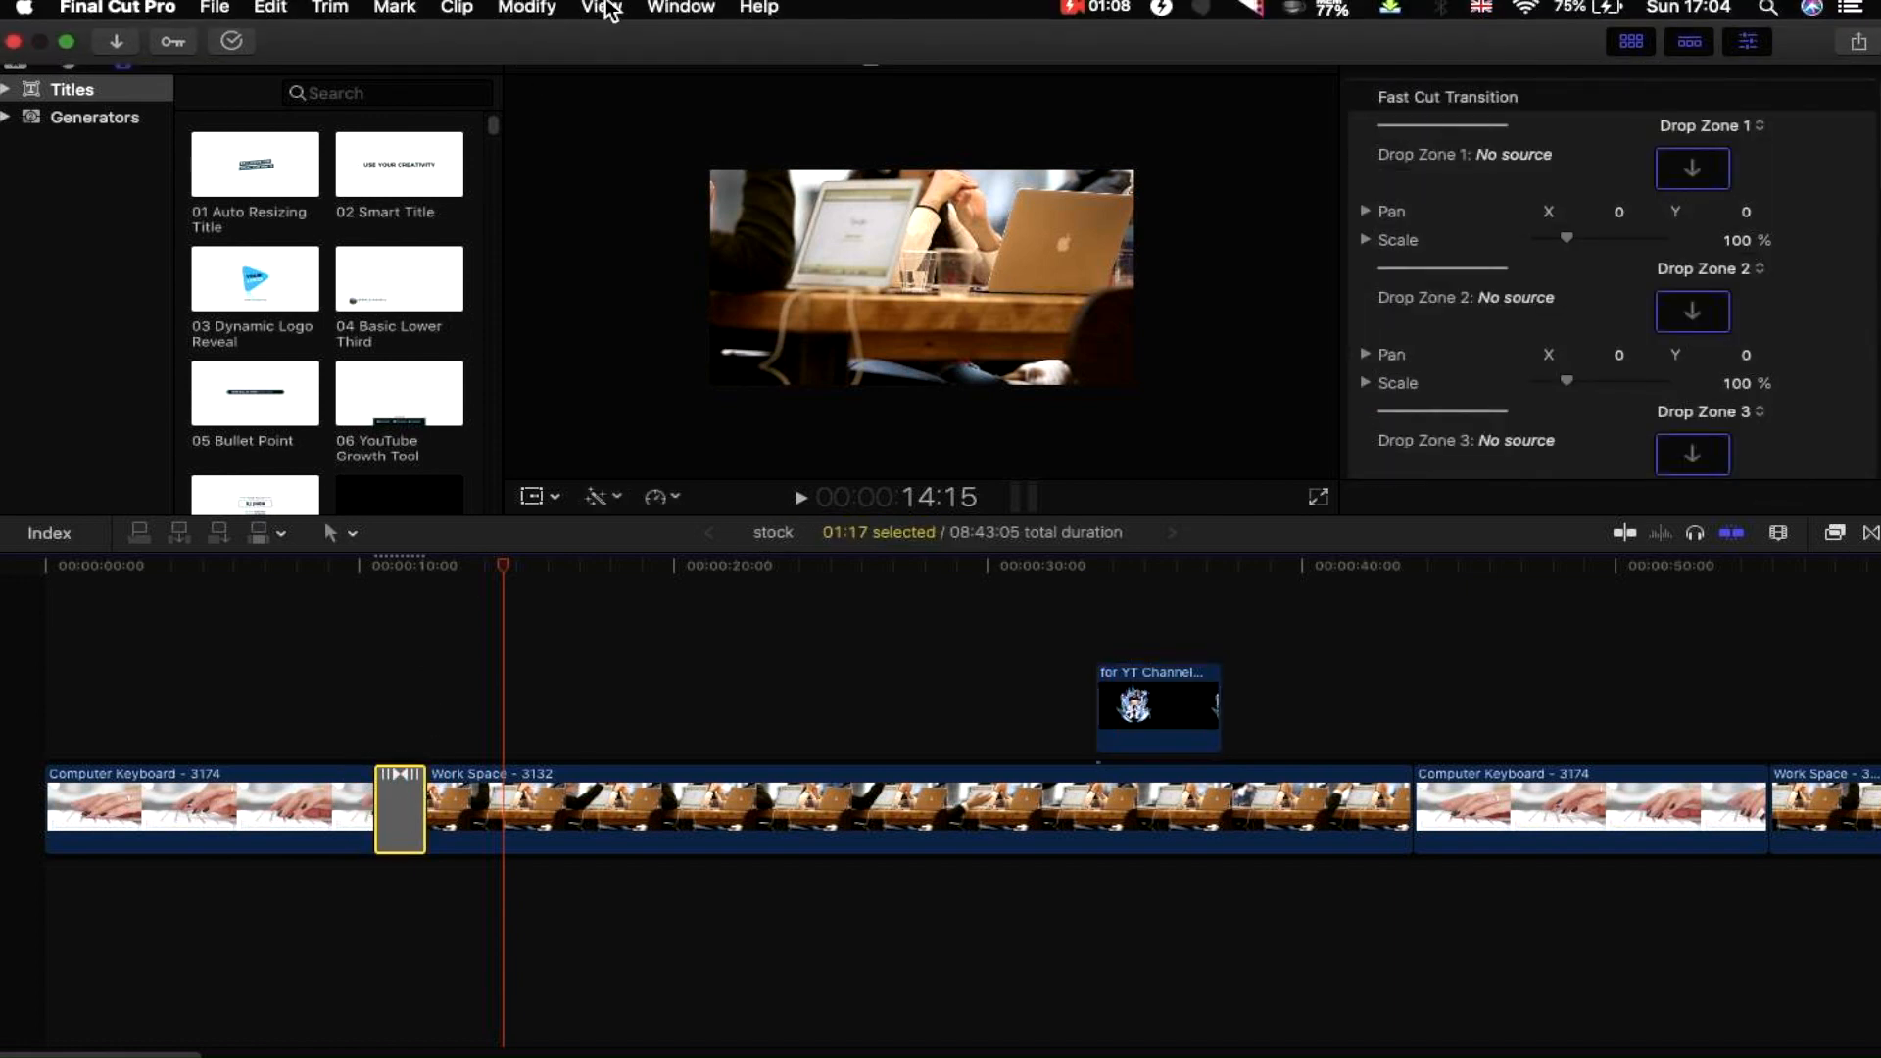
left_click(526, 8)
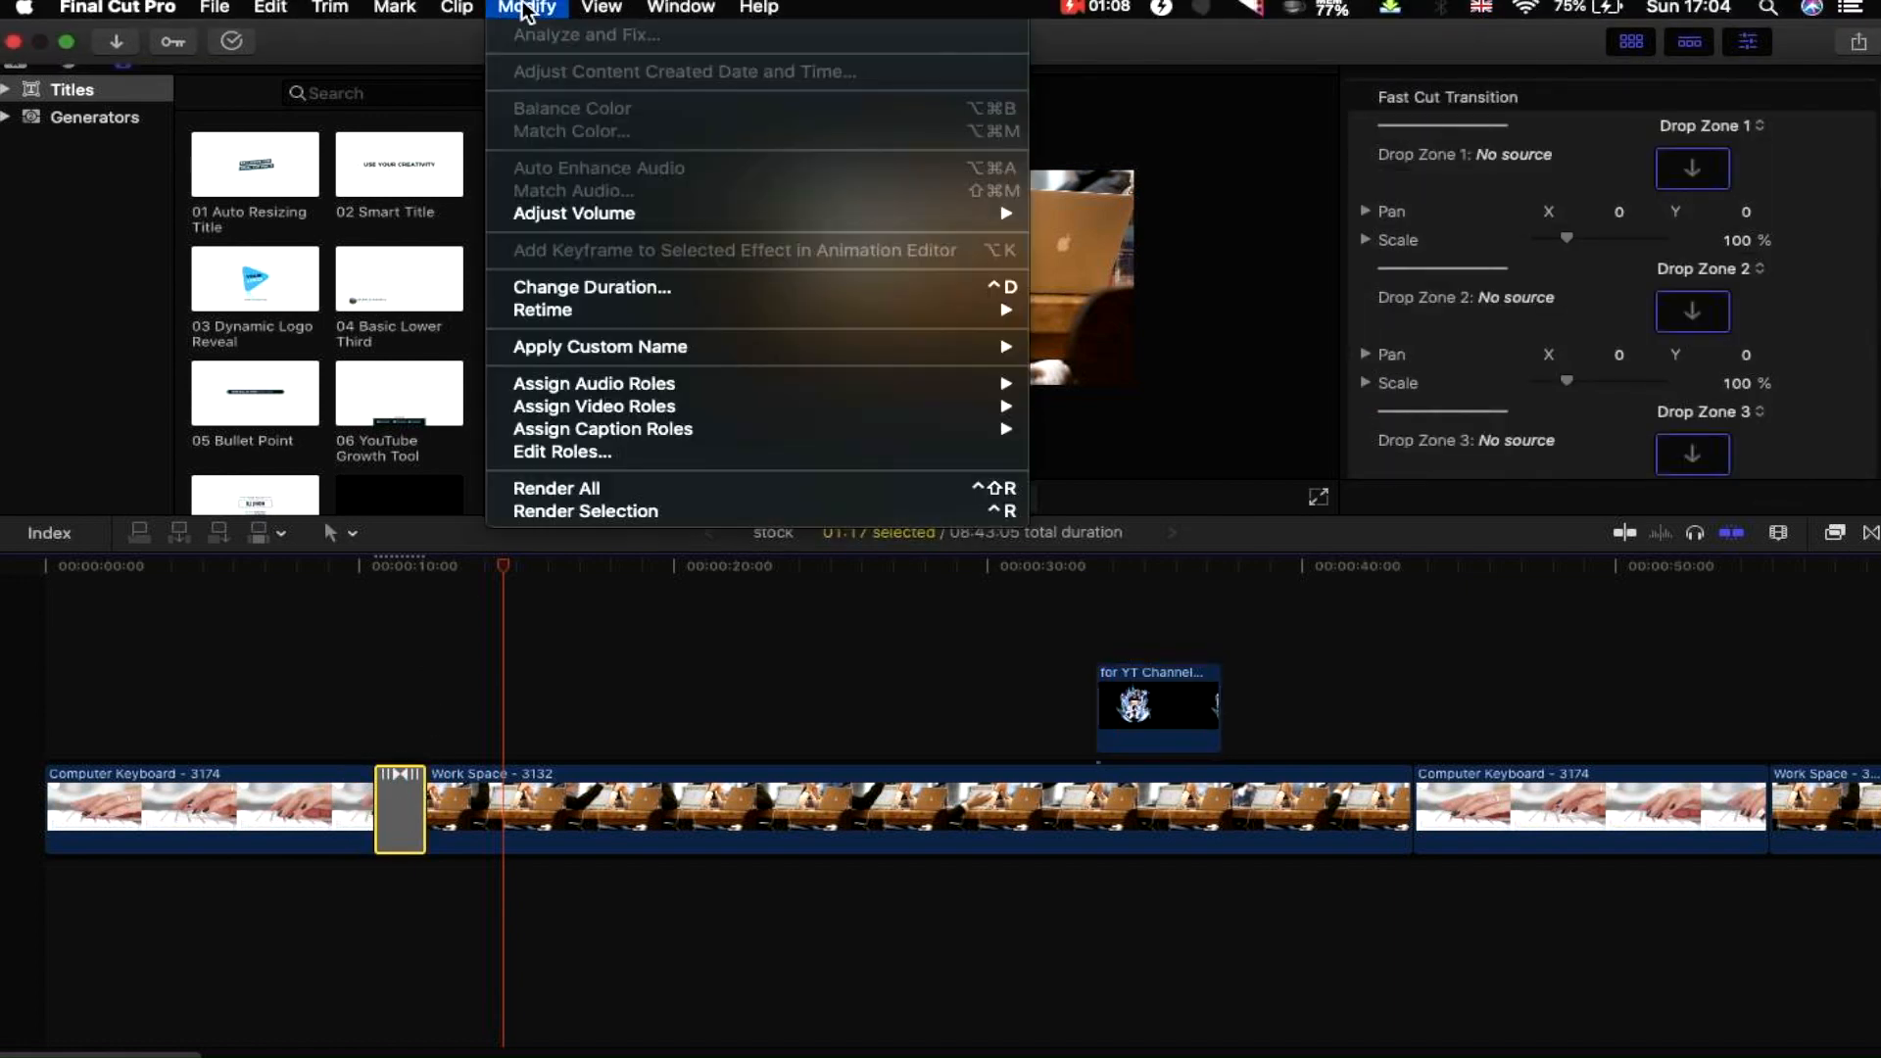
left_click(573, 511)
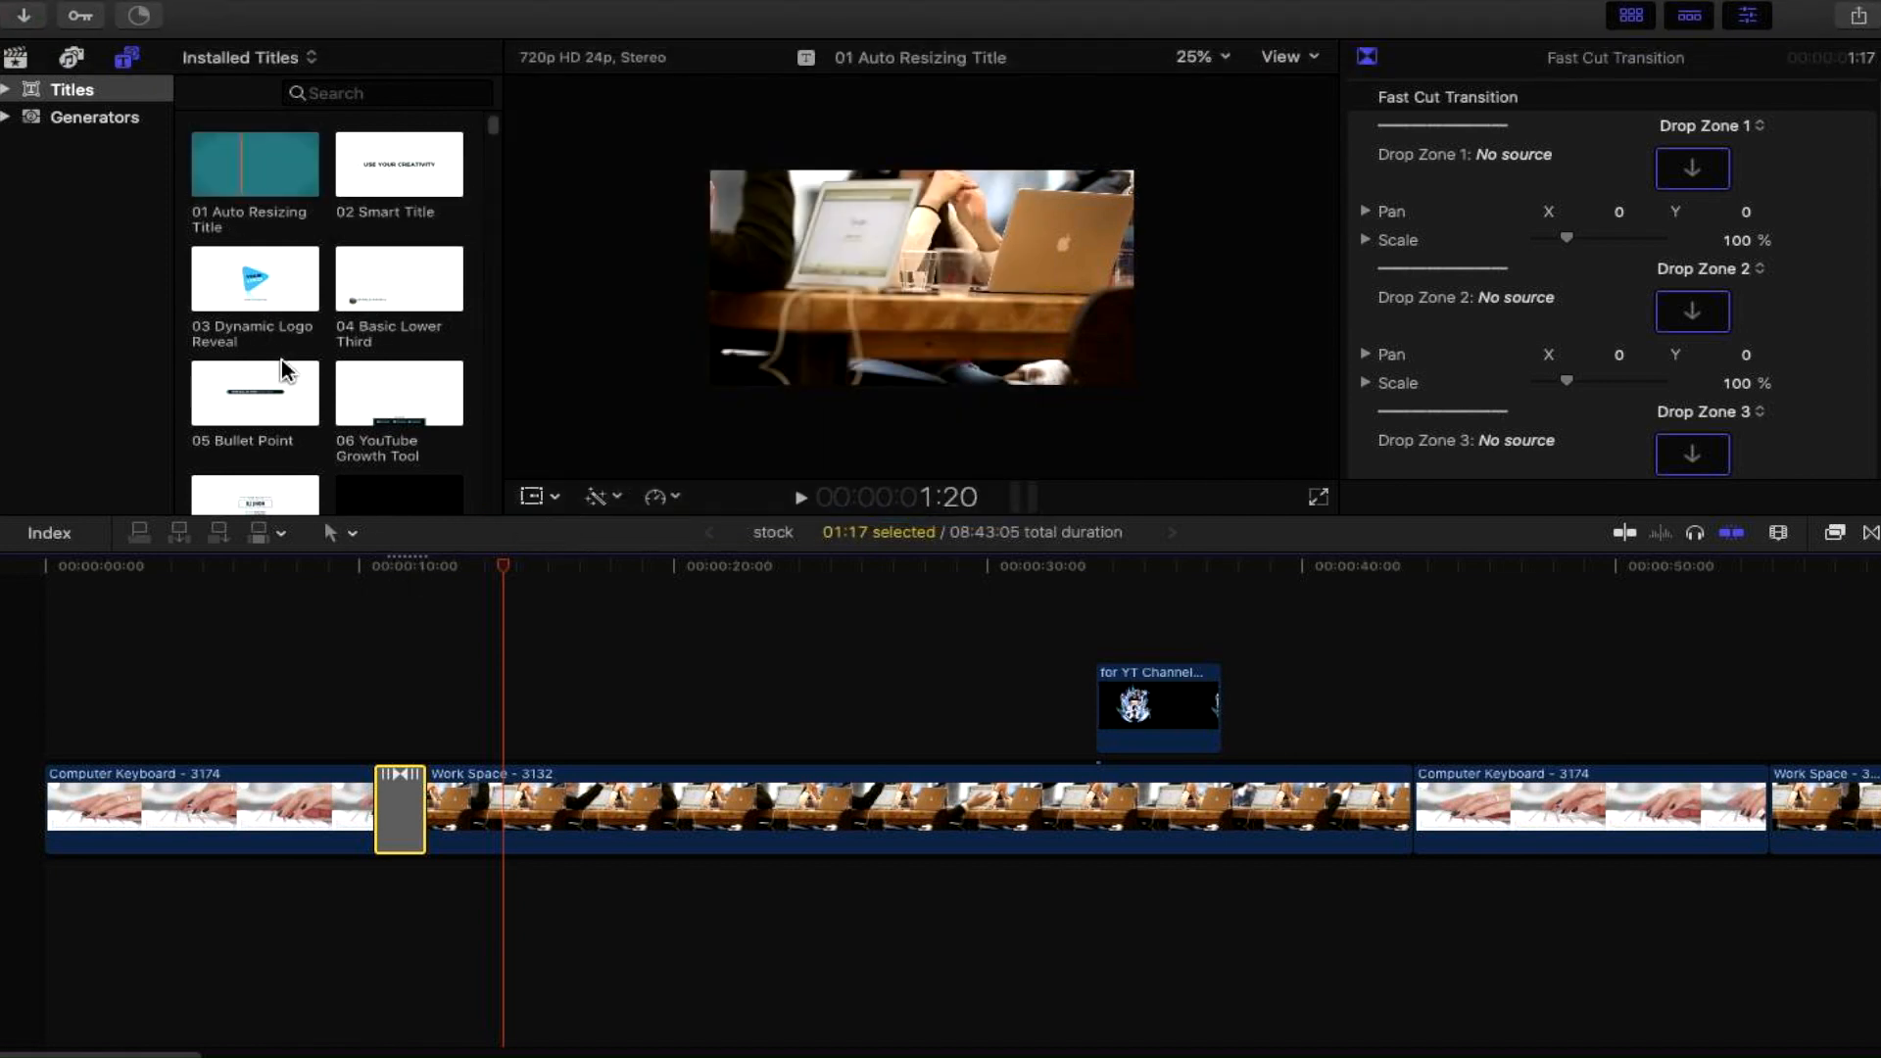
- Add the red bullet-point title Minimal 03 above the Work Space clip, starting at 14:15
left_click(493, 128)
left_click_drag(492, 128, 494, 223)
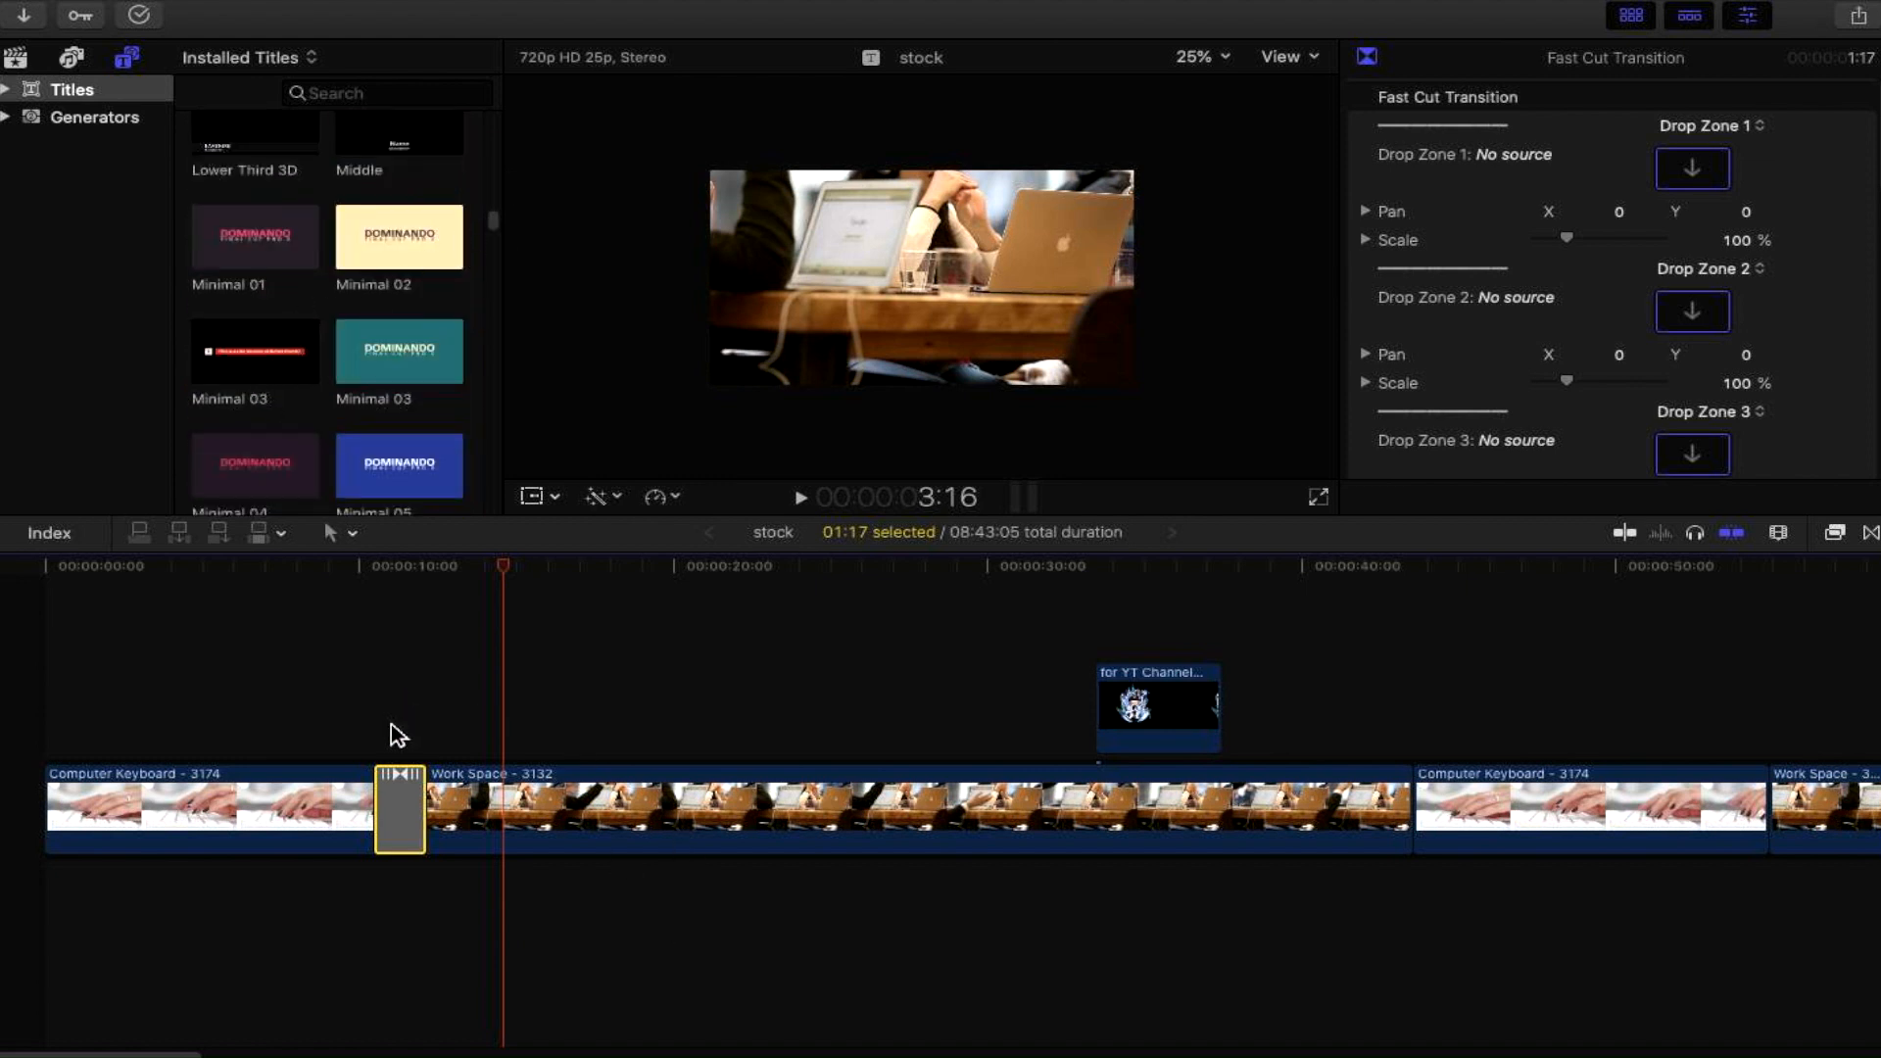
left_click(345, 92)
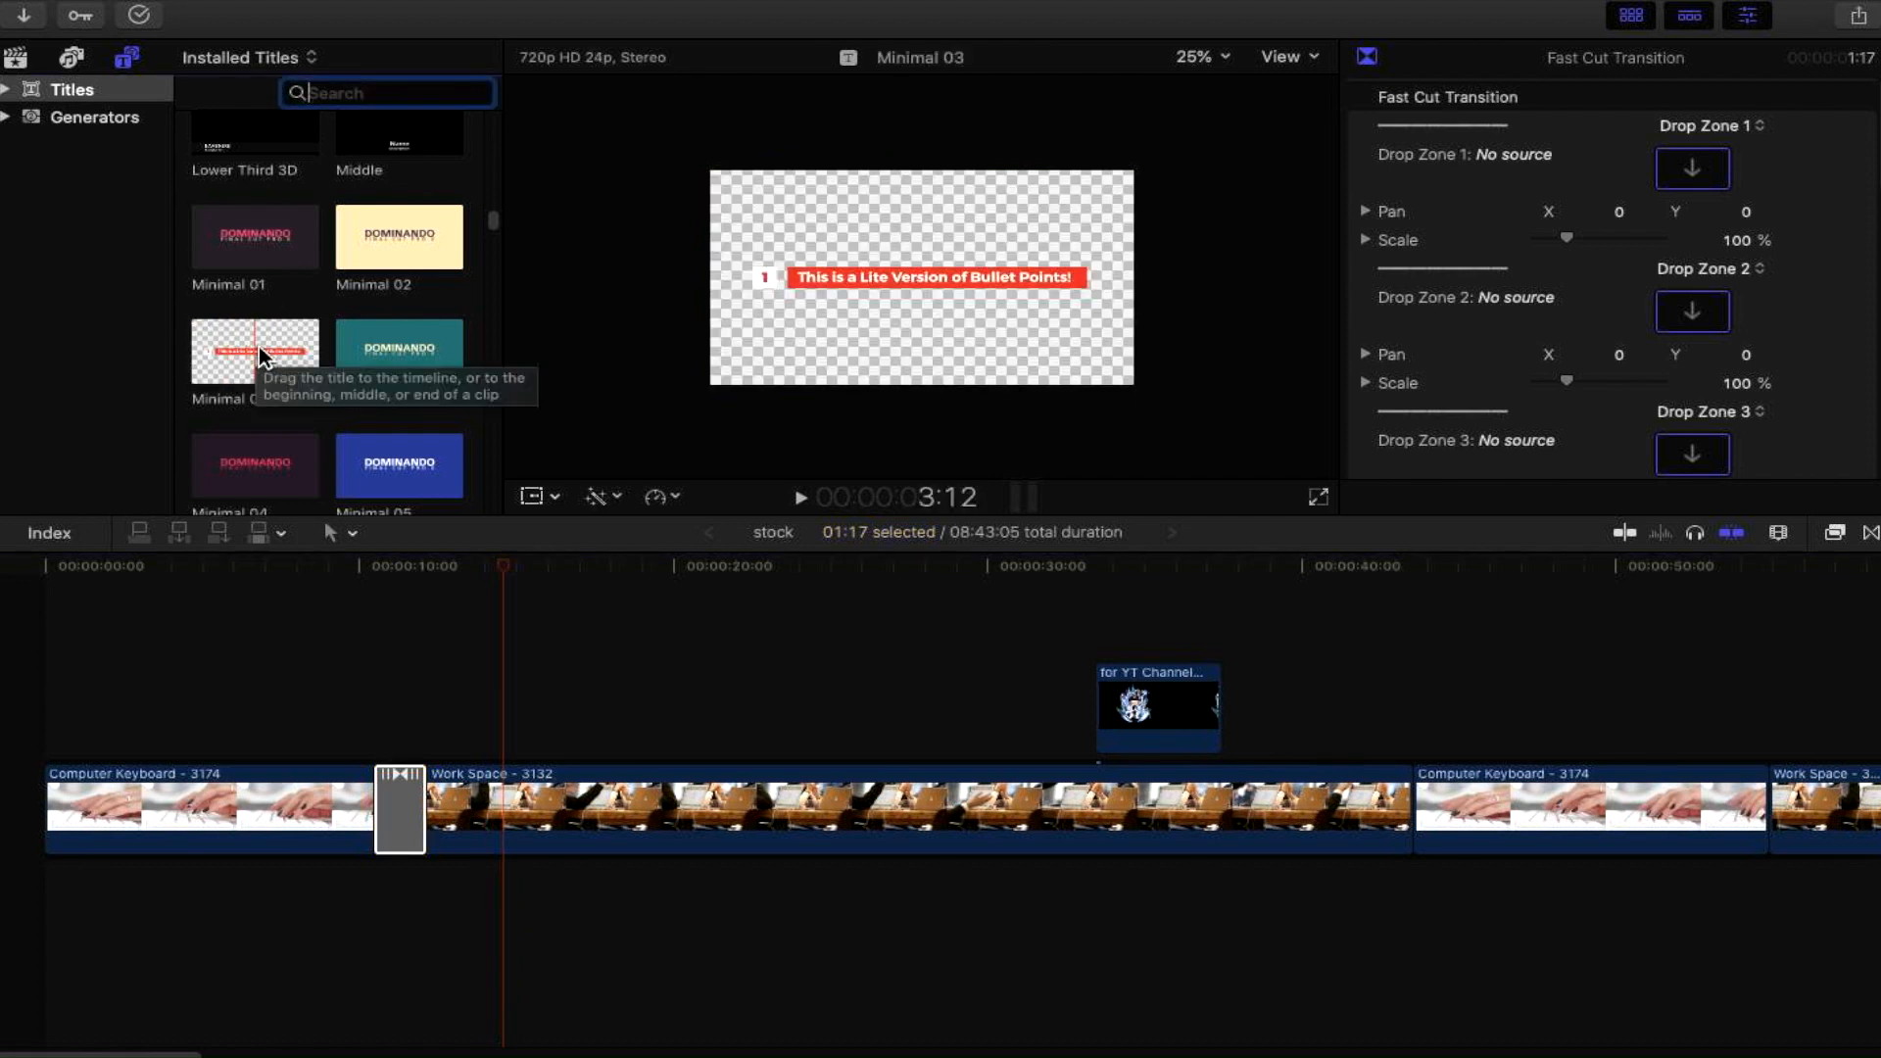
left_click_drag(249, 344, 591, 669)
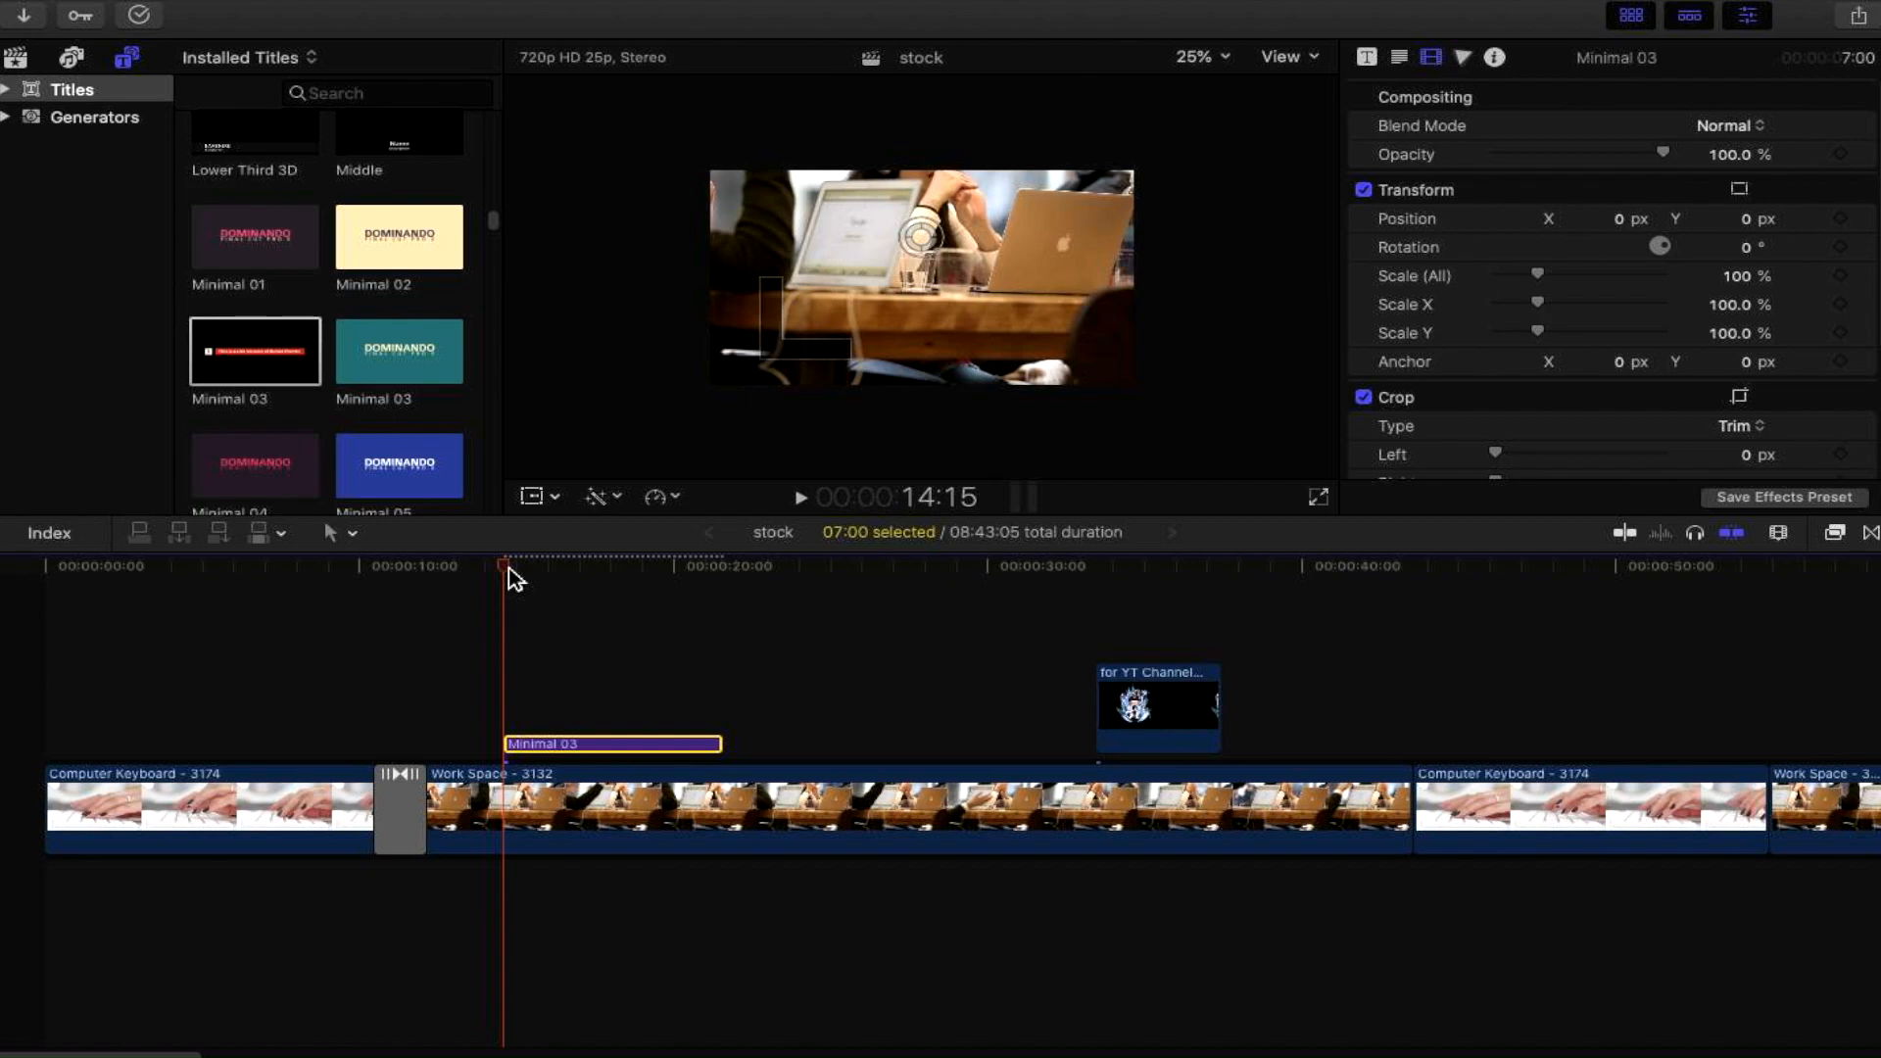
- Play back the Minimal 03 title from its start and park the playhead at 16:19
key("space")
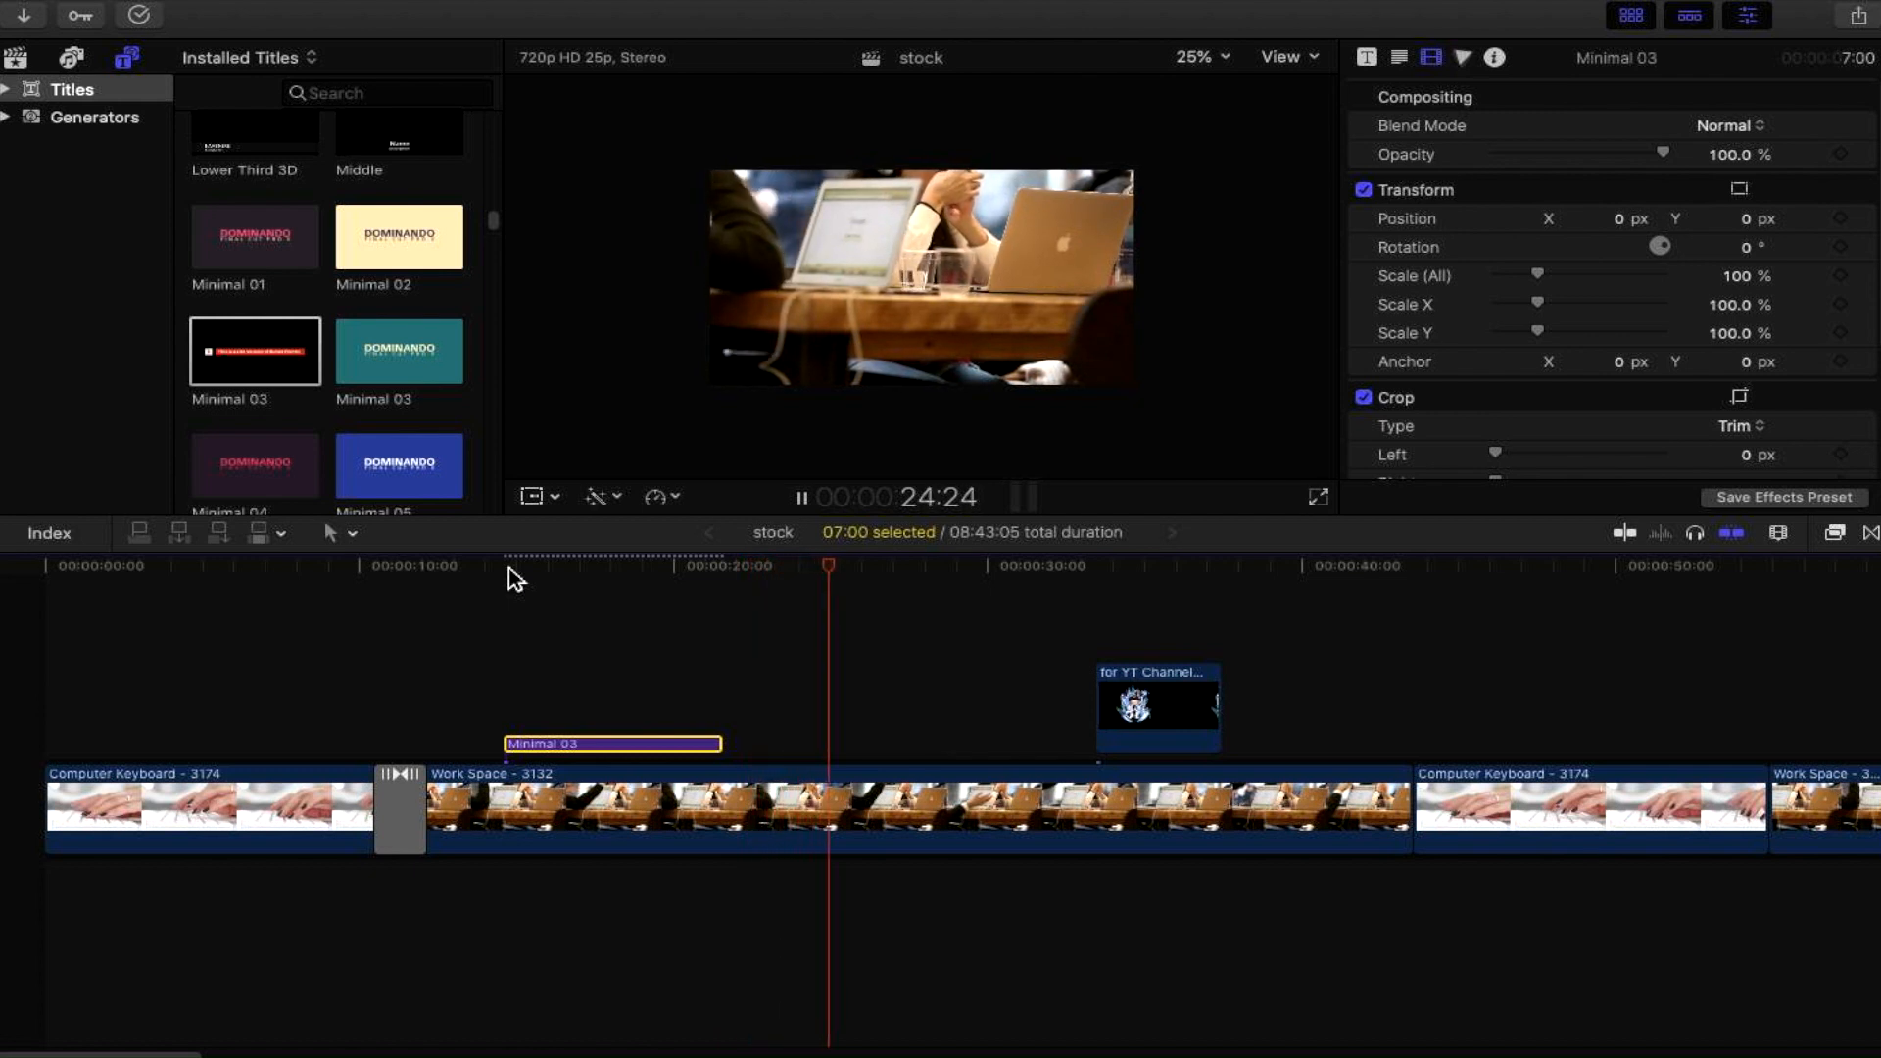
key("space")
left_click(504, 578)
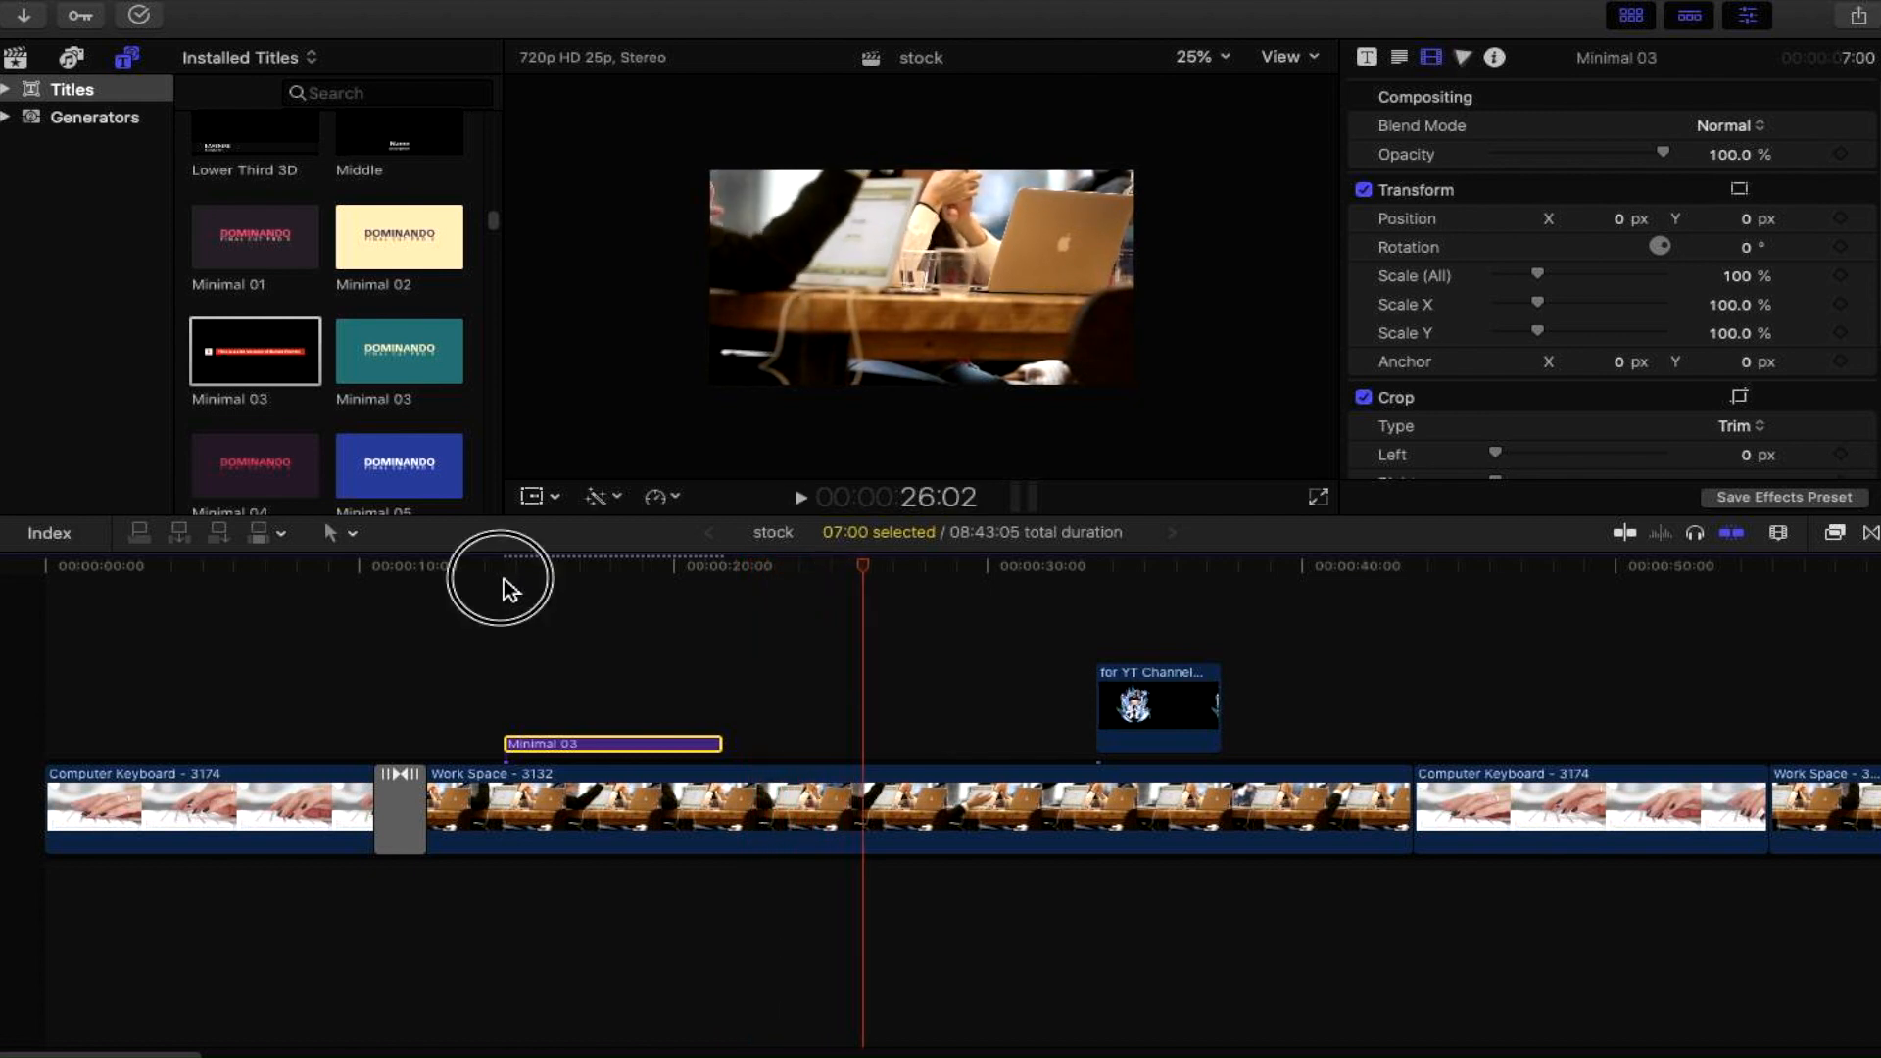
left_click(572, 580)
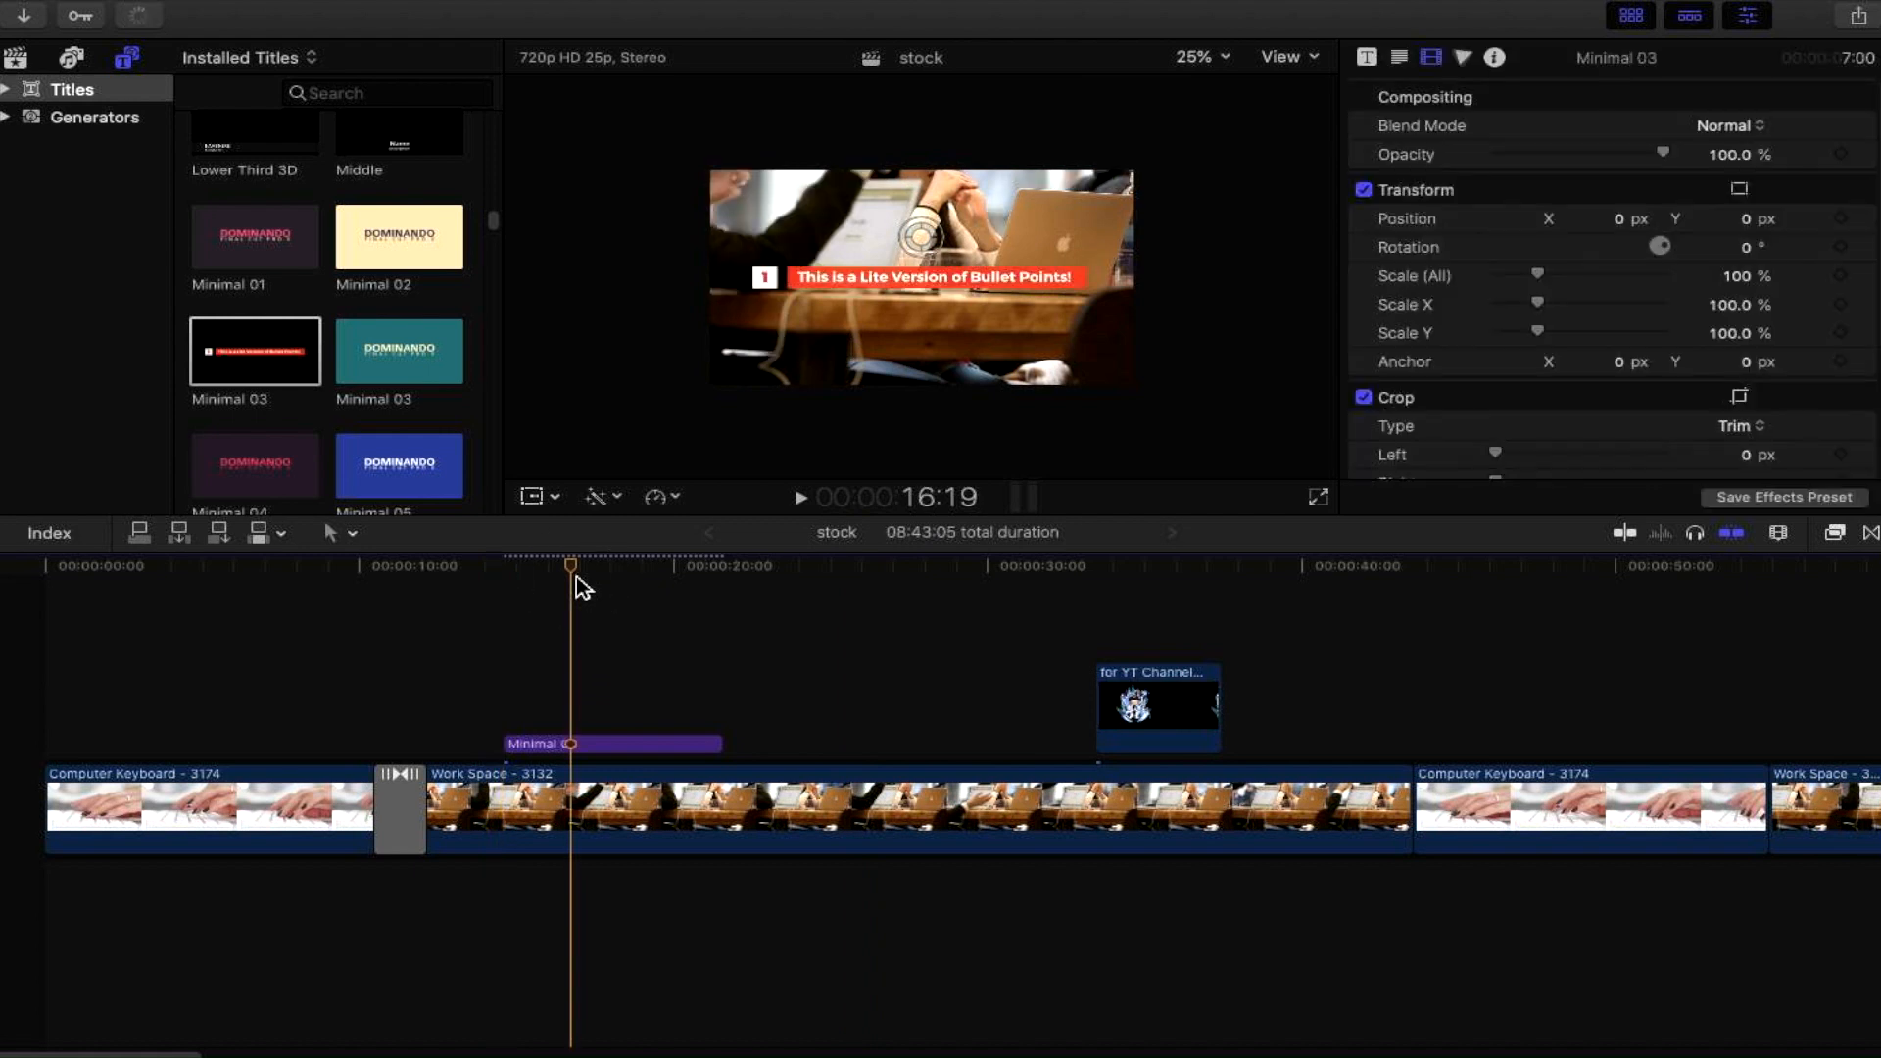
- Reposition the whole Minimal 03 title in the viewer to about X 0.03, Y -0.05 px, with the playhead at 17:17
left_click(607, 745)
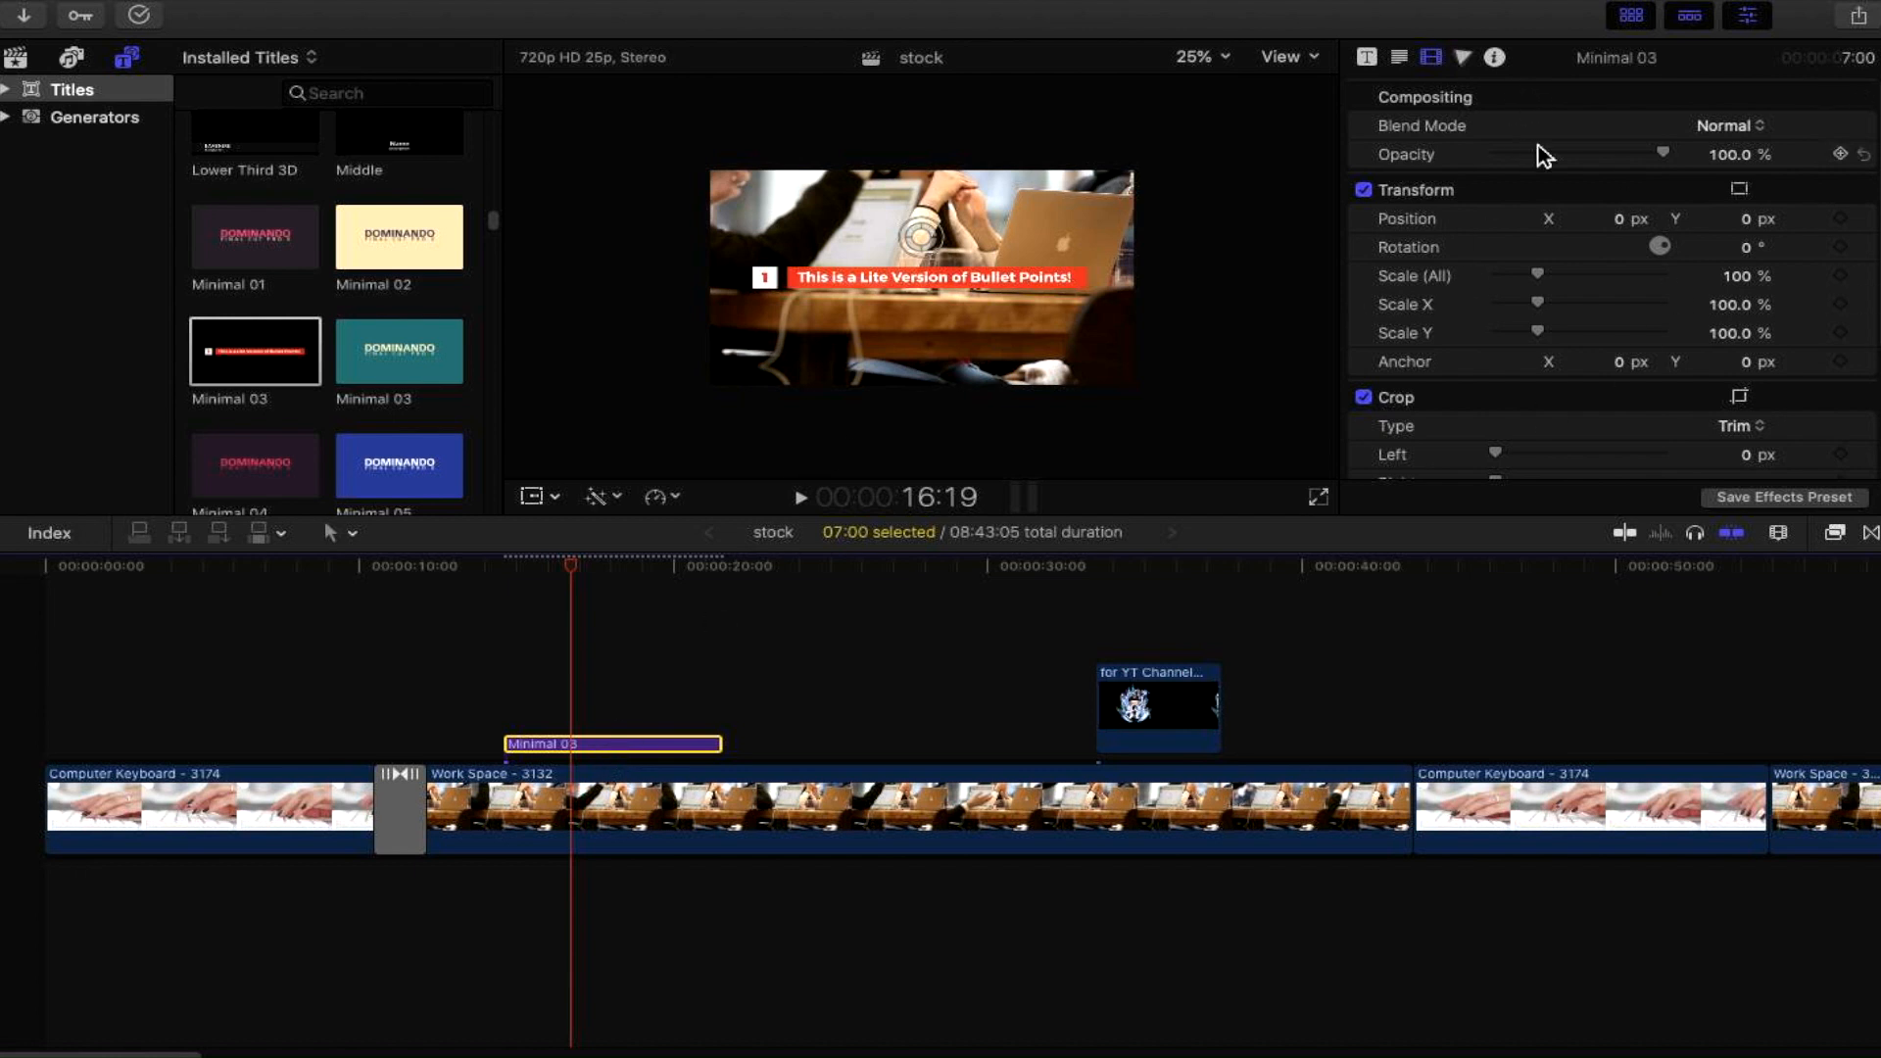
left_click(1368, 57)
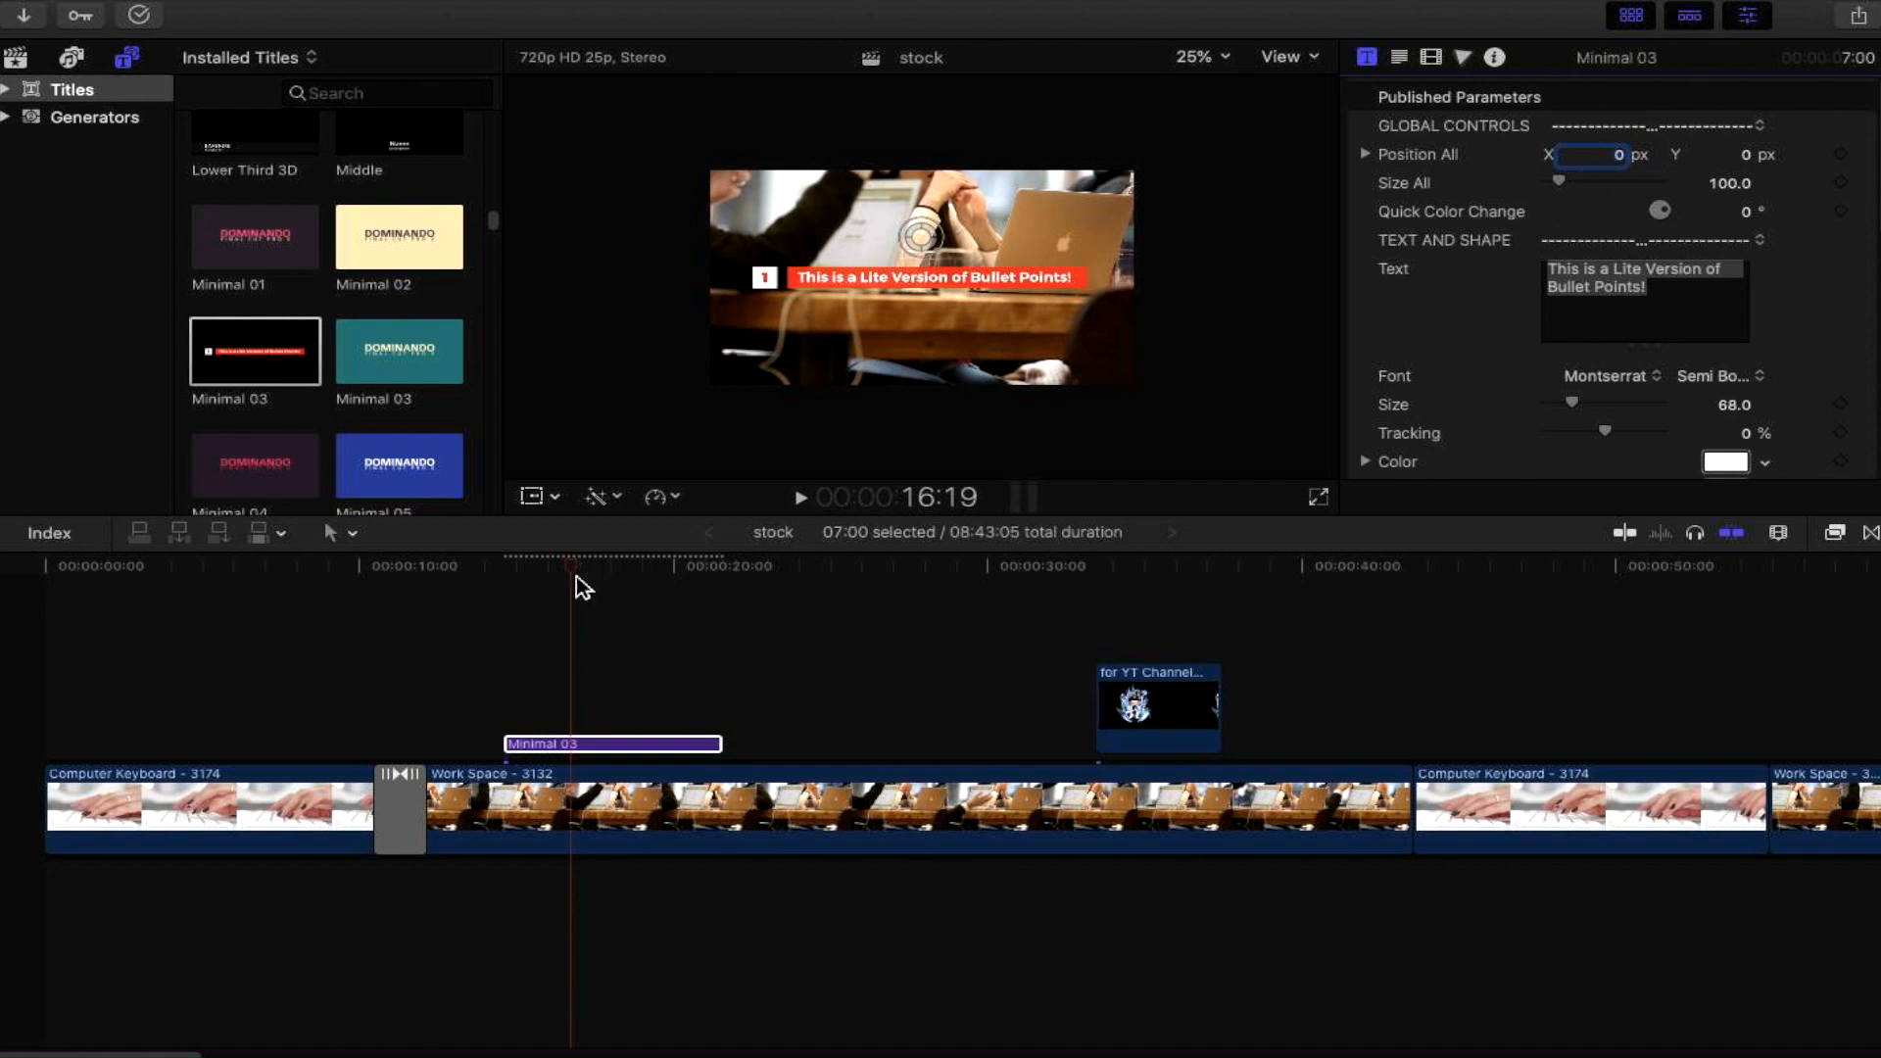
left_click_drag(584, 588, 601, 586)
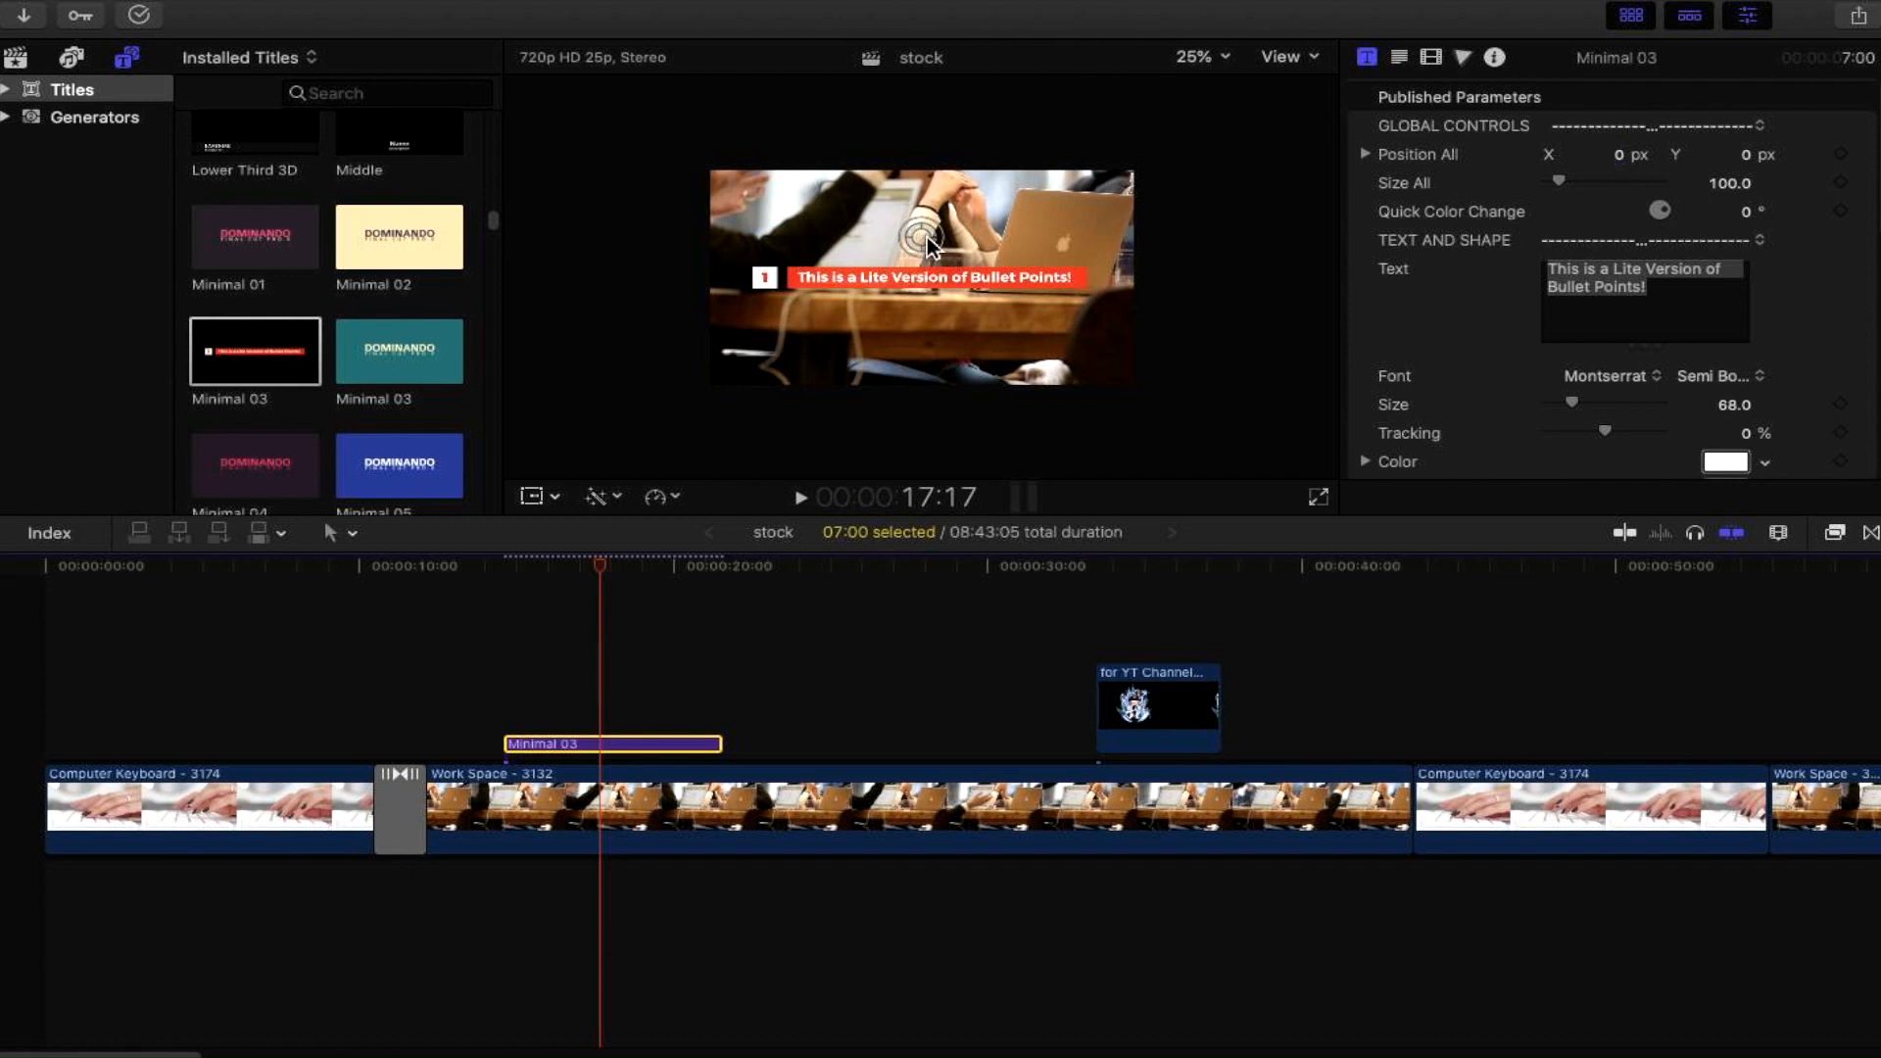
mouse_move(926, 245)
left_mouse_down()
mouse_move(930, 224)
mouse_move(938, 286)
mouse_move(927, 246)
left_mouse_up()
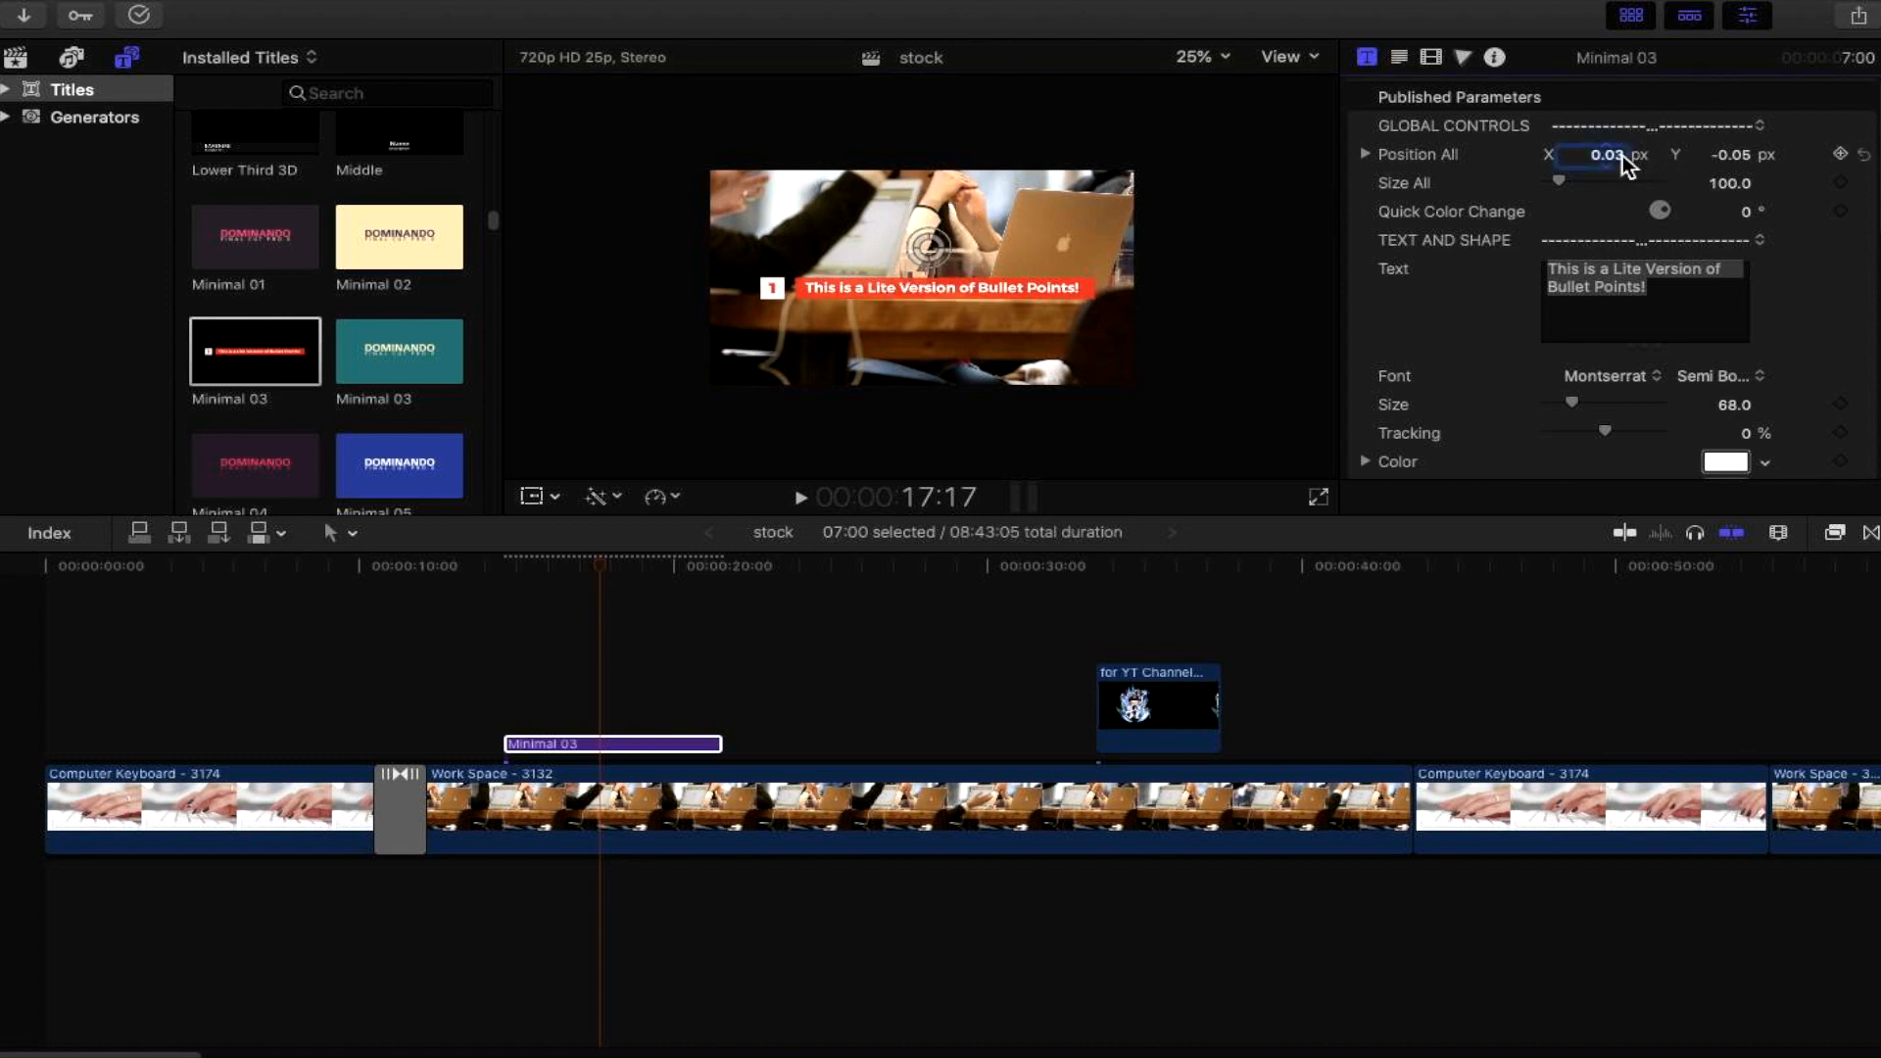
mouse_move(1622, 155)
left_mouse_down()
mouse_move(1622, 134)
mouse_move(1622, 154)
left_mouse_up()
- Keyframe the title's overall position at 14:15 and again at 17:23, moving it to about X 0.21, Y -0.03 px there
left_click_drag(615, 576, 517, 588)
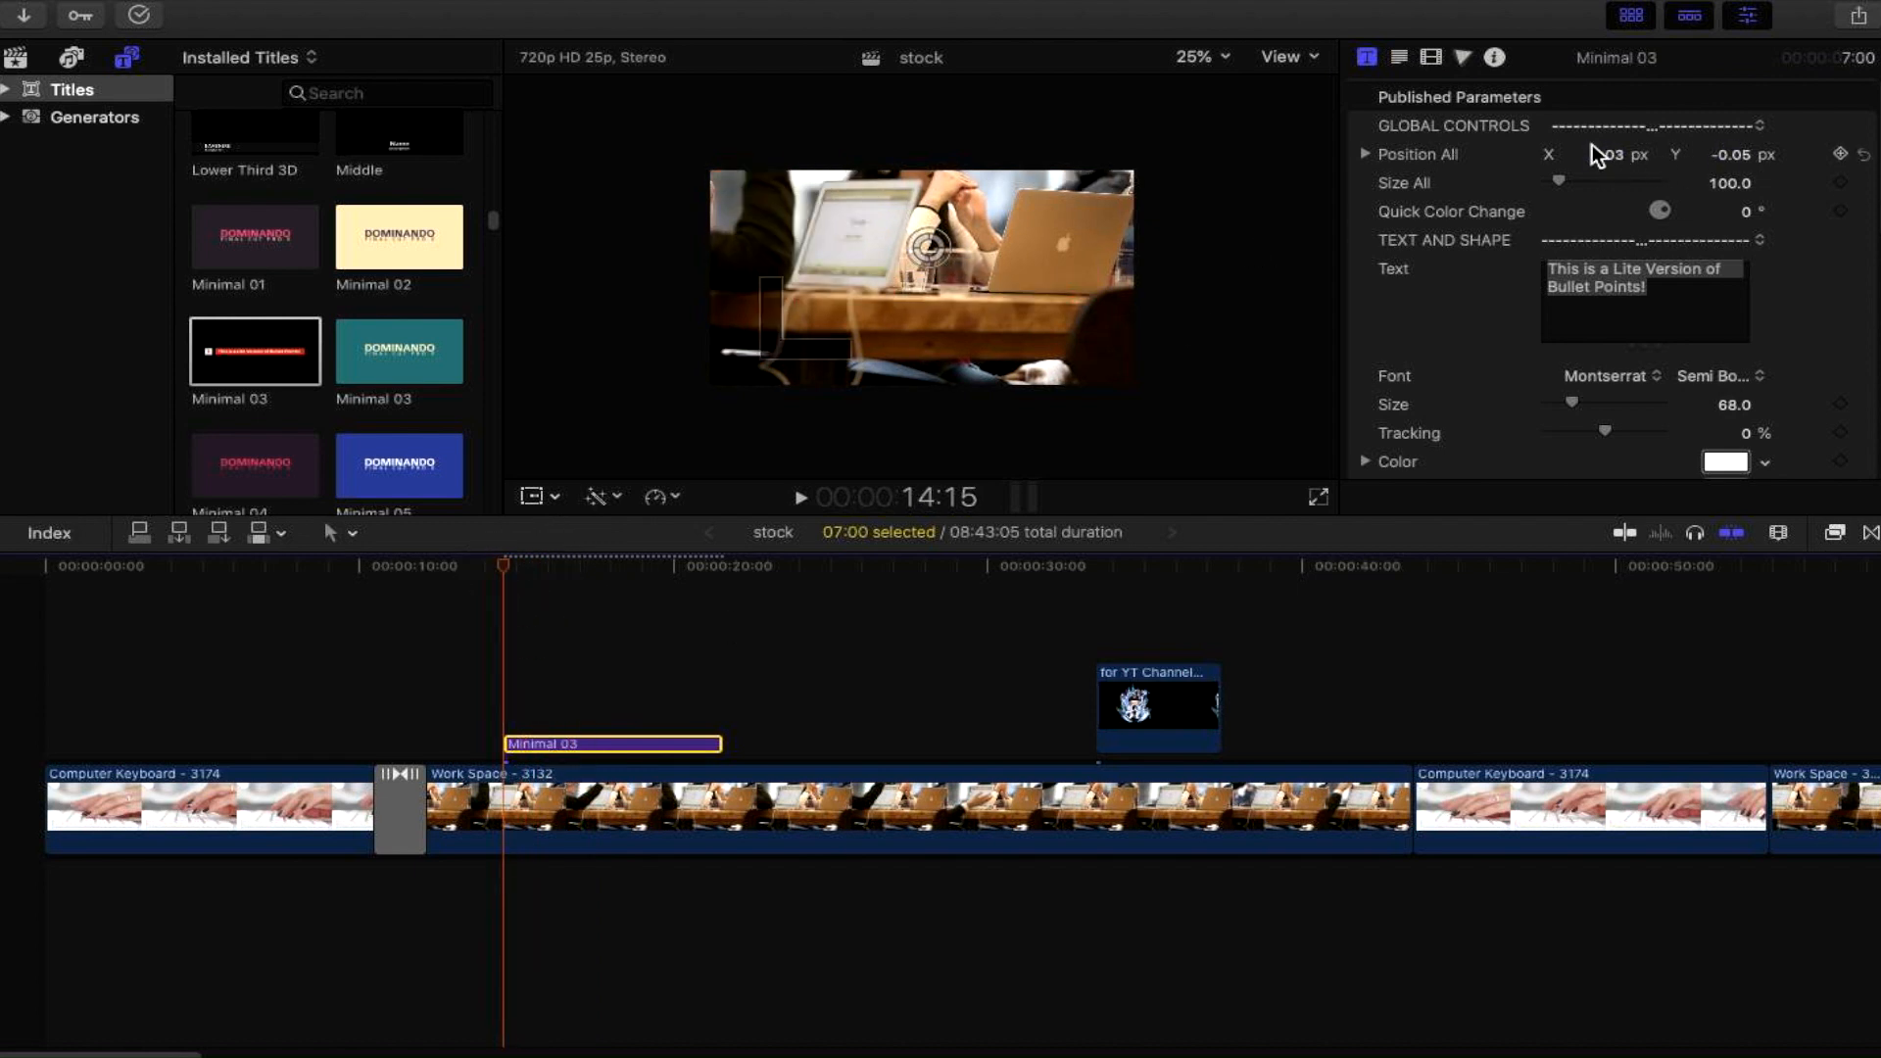
left_click(1840, 153)
left_click_drag(516, 571, 617, 592)
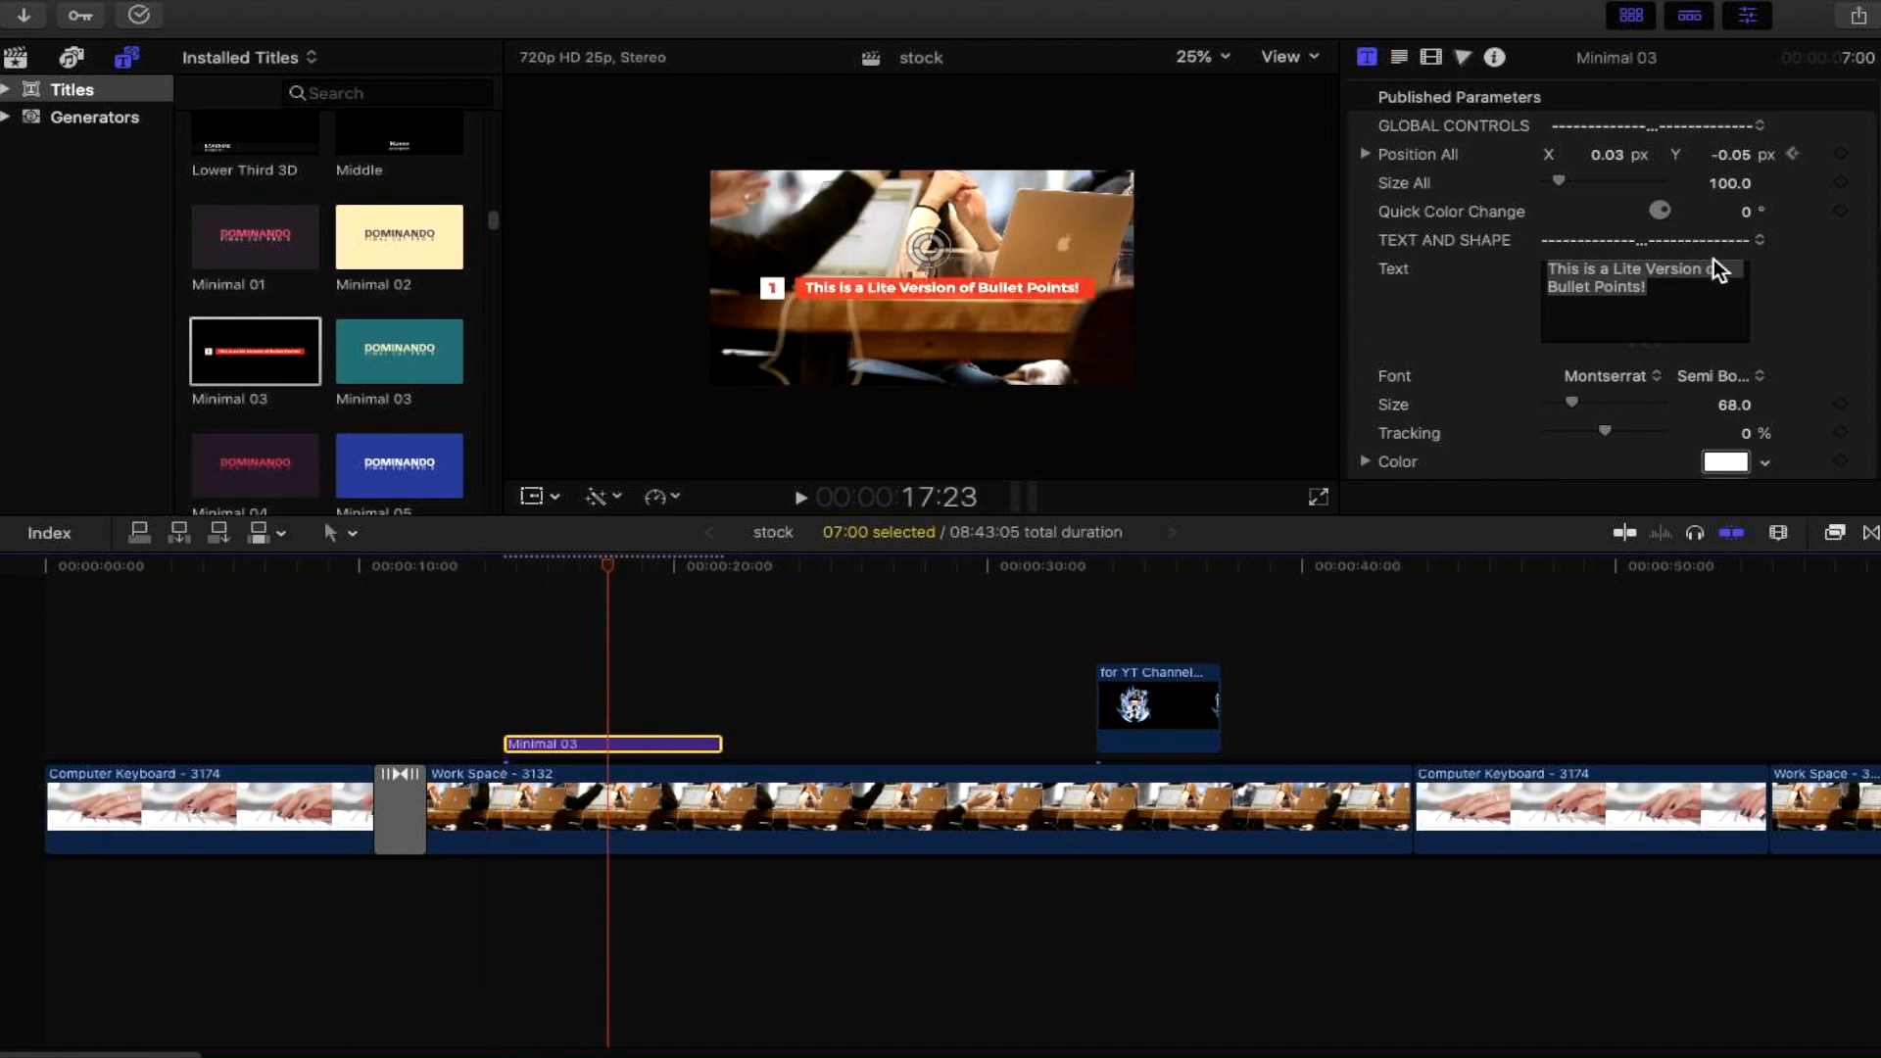
left_click(1840, 153)
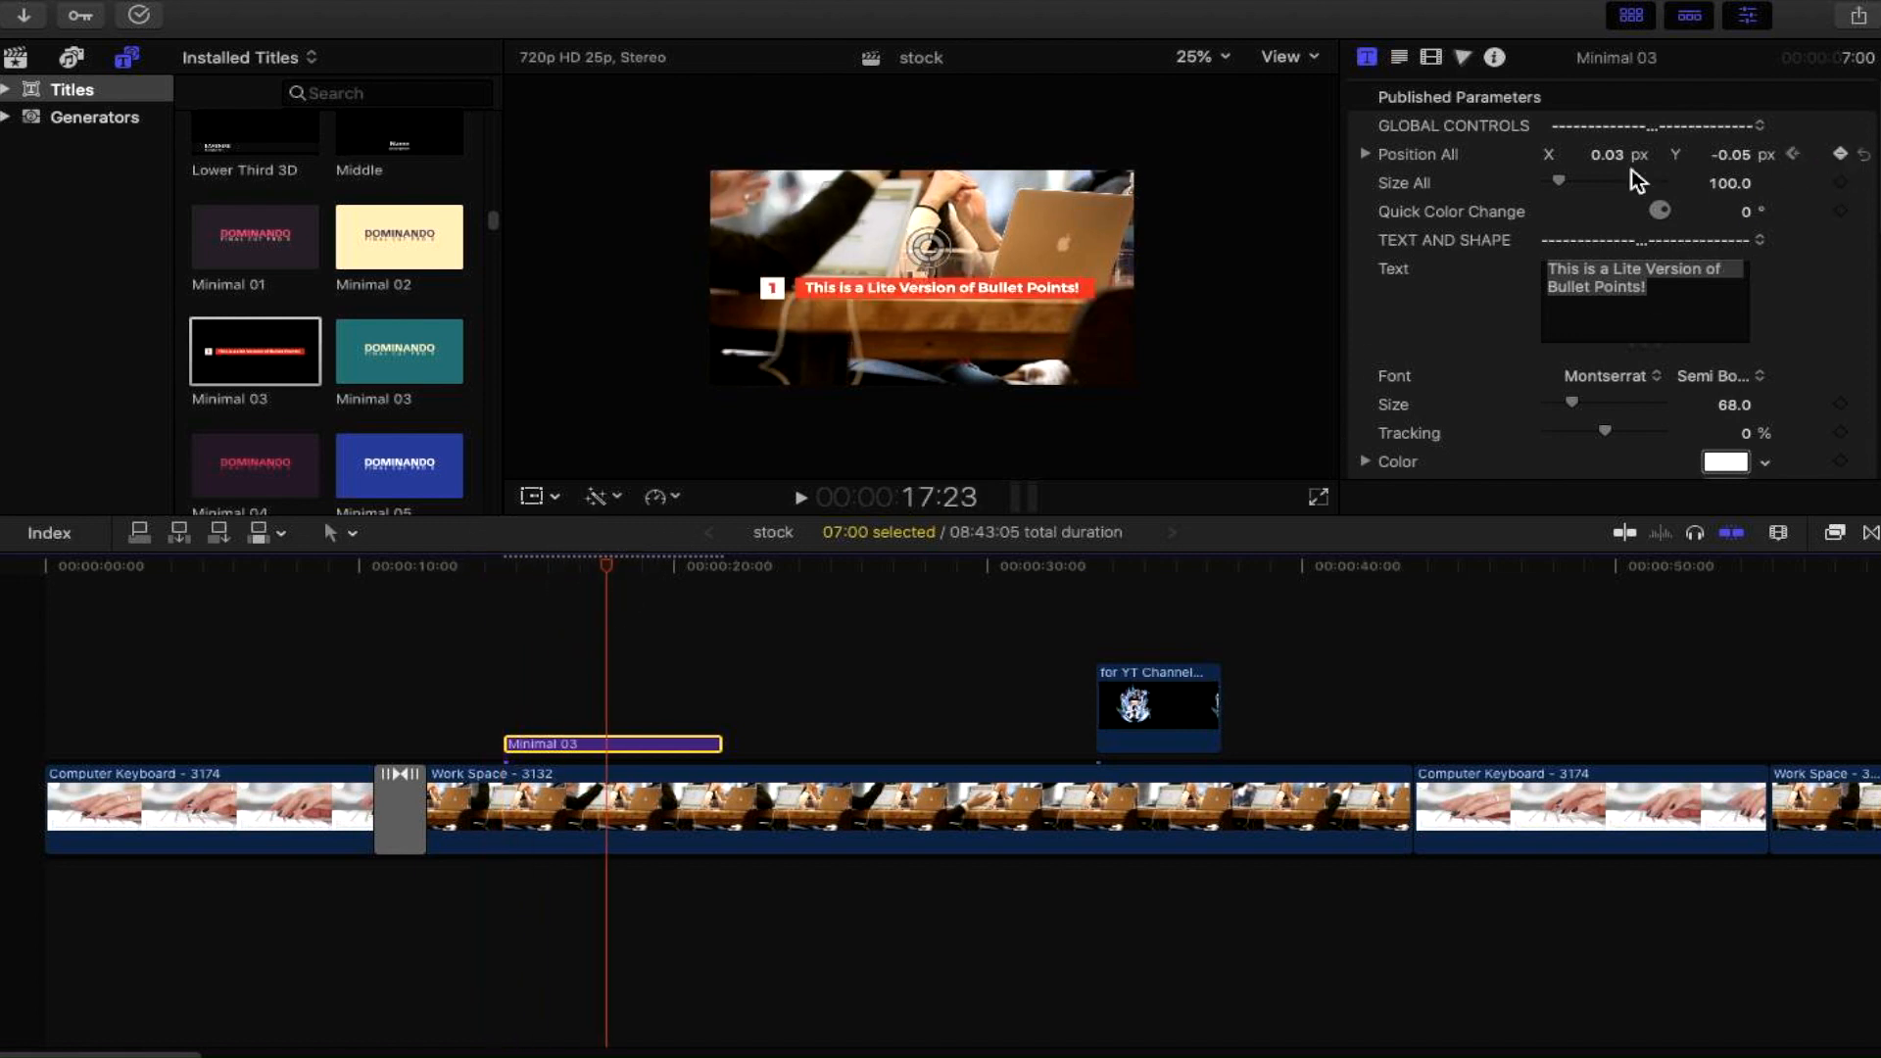
left_click_drag(932, 248, 976, 245)
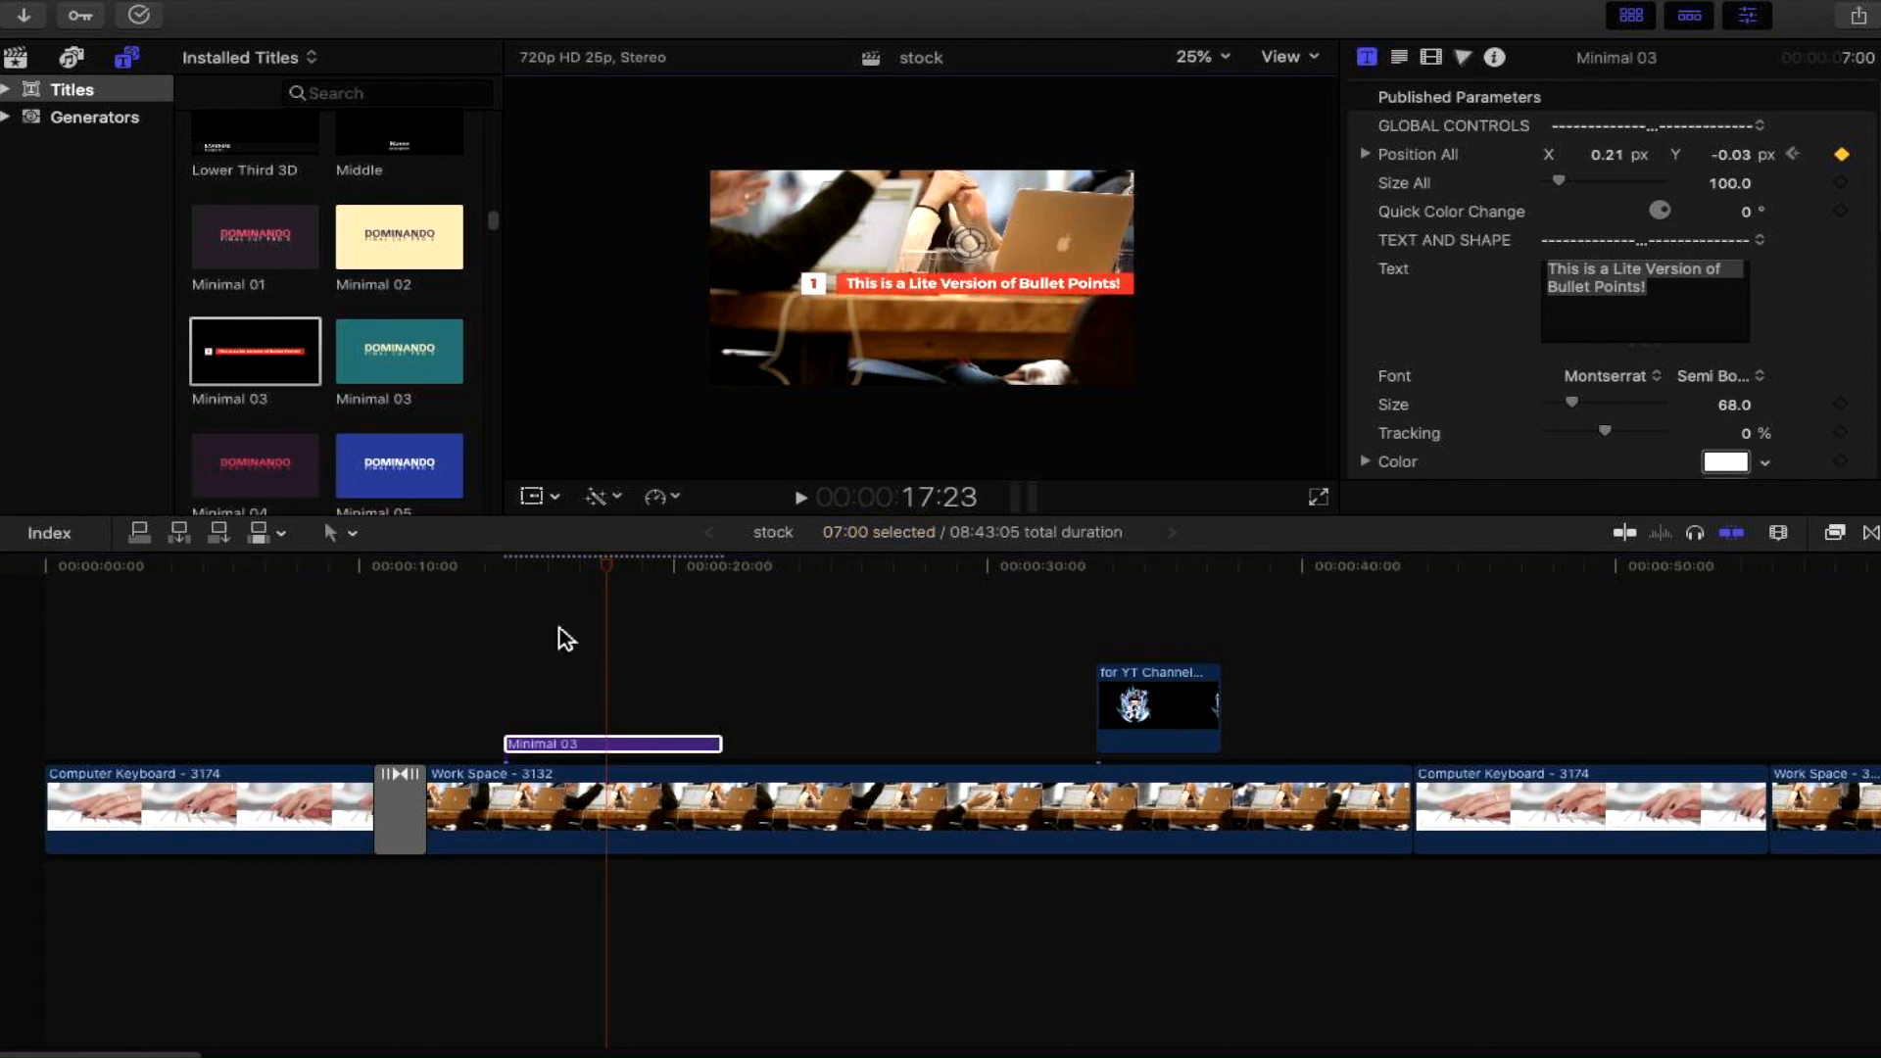
- Play back the title's position animation from 14:15 and undo the position keyframes
left_click(504, 572)
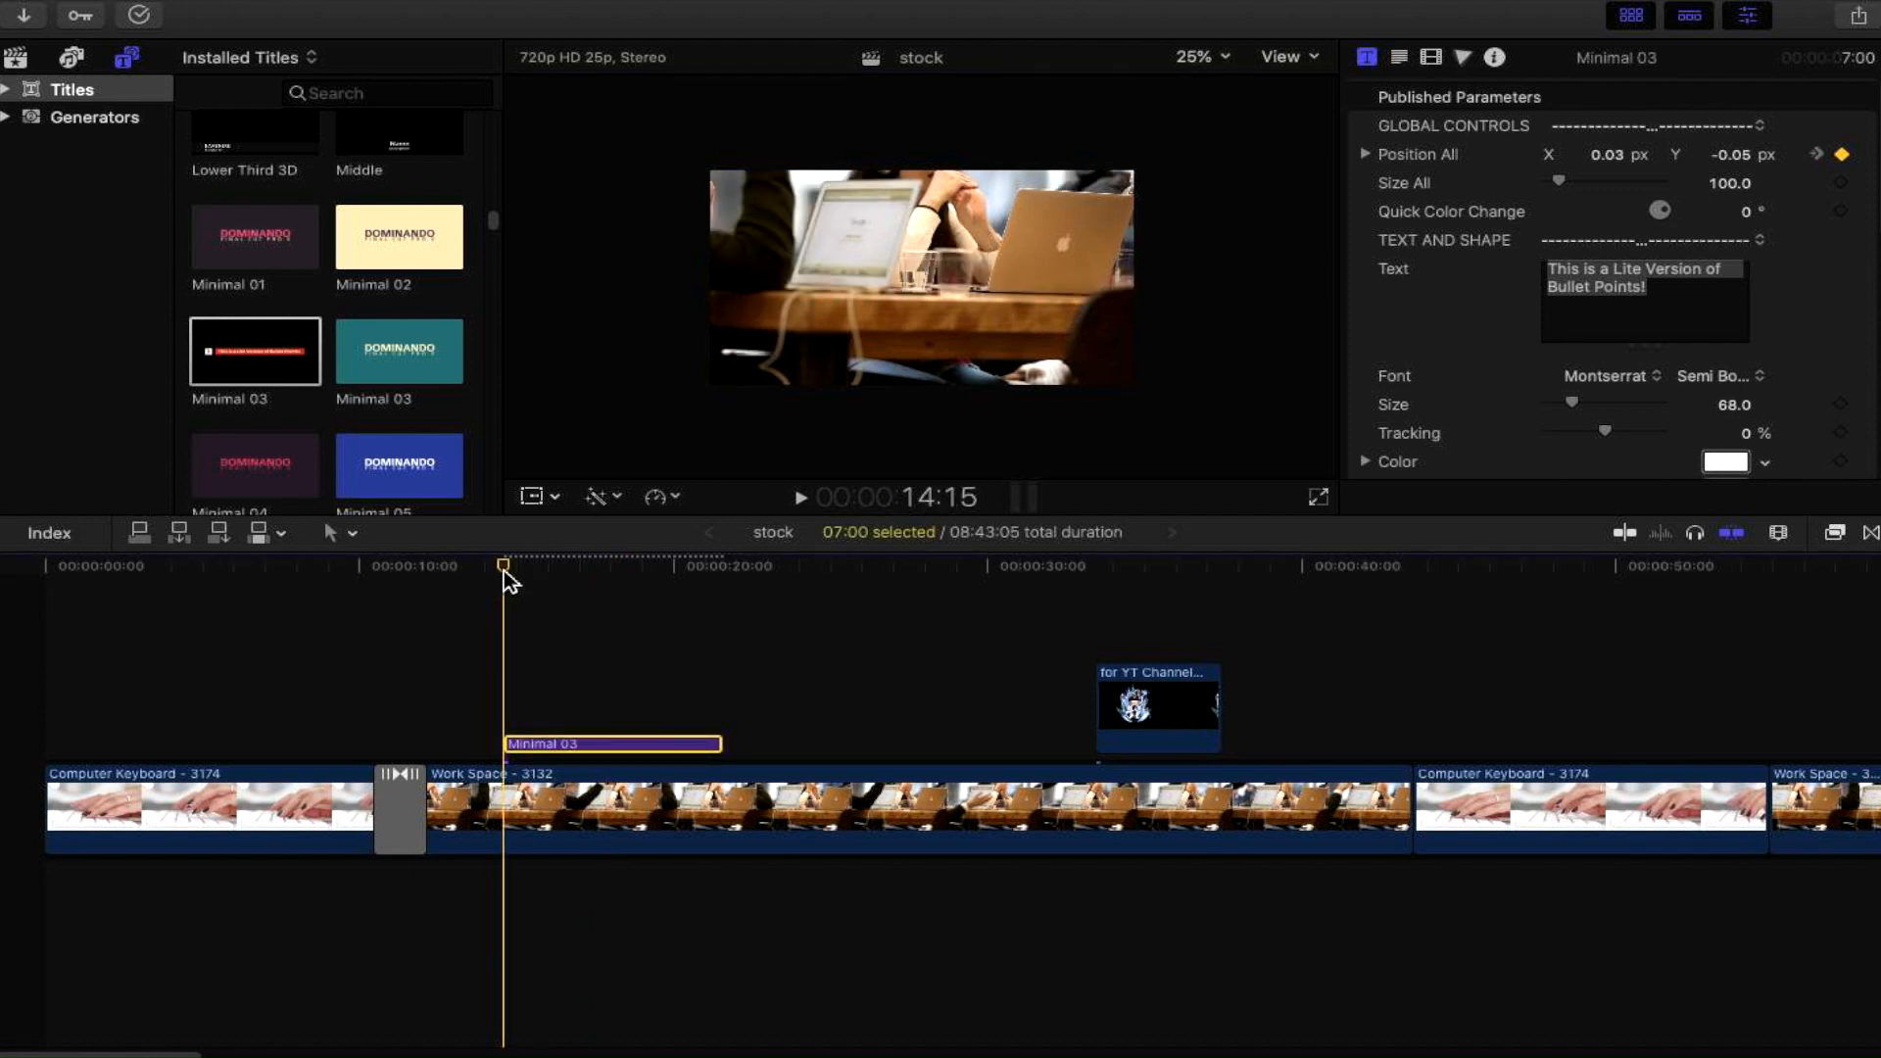
key("space")
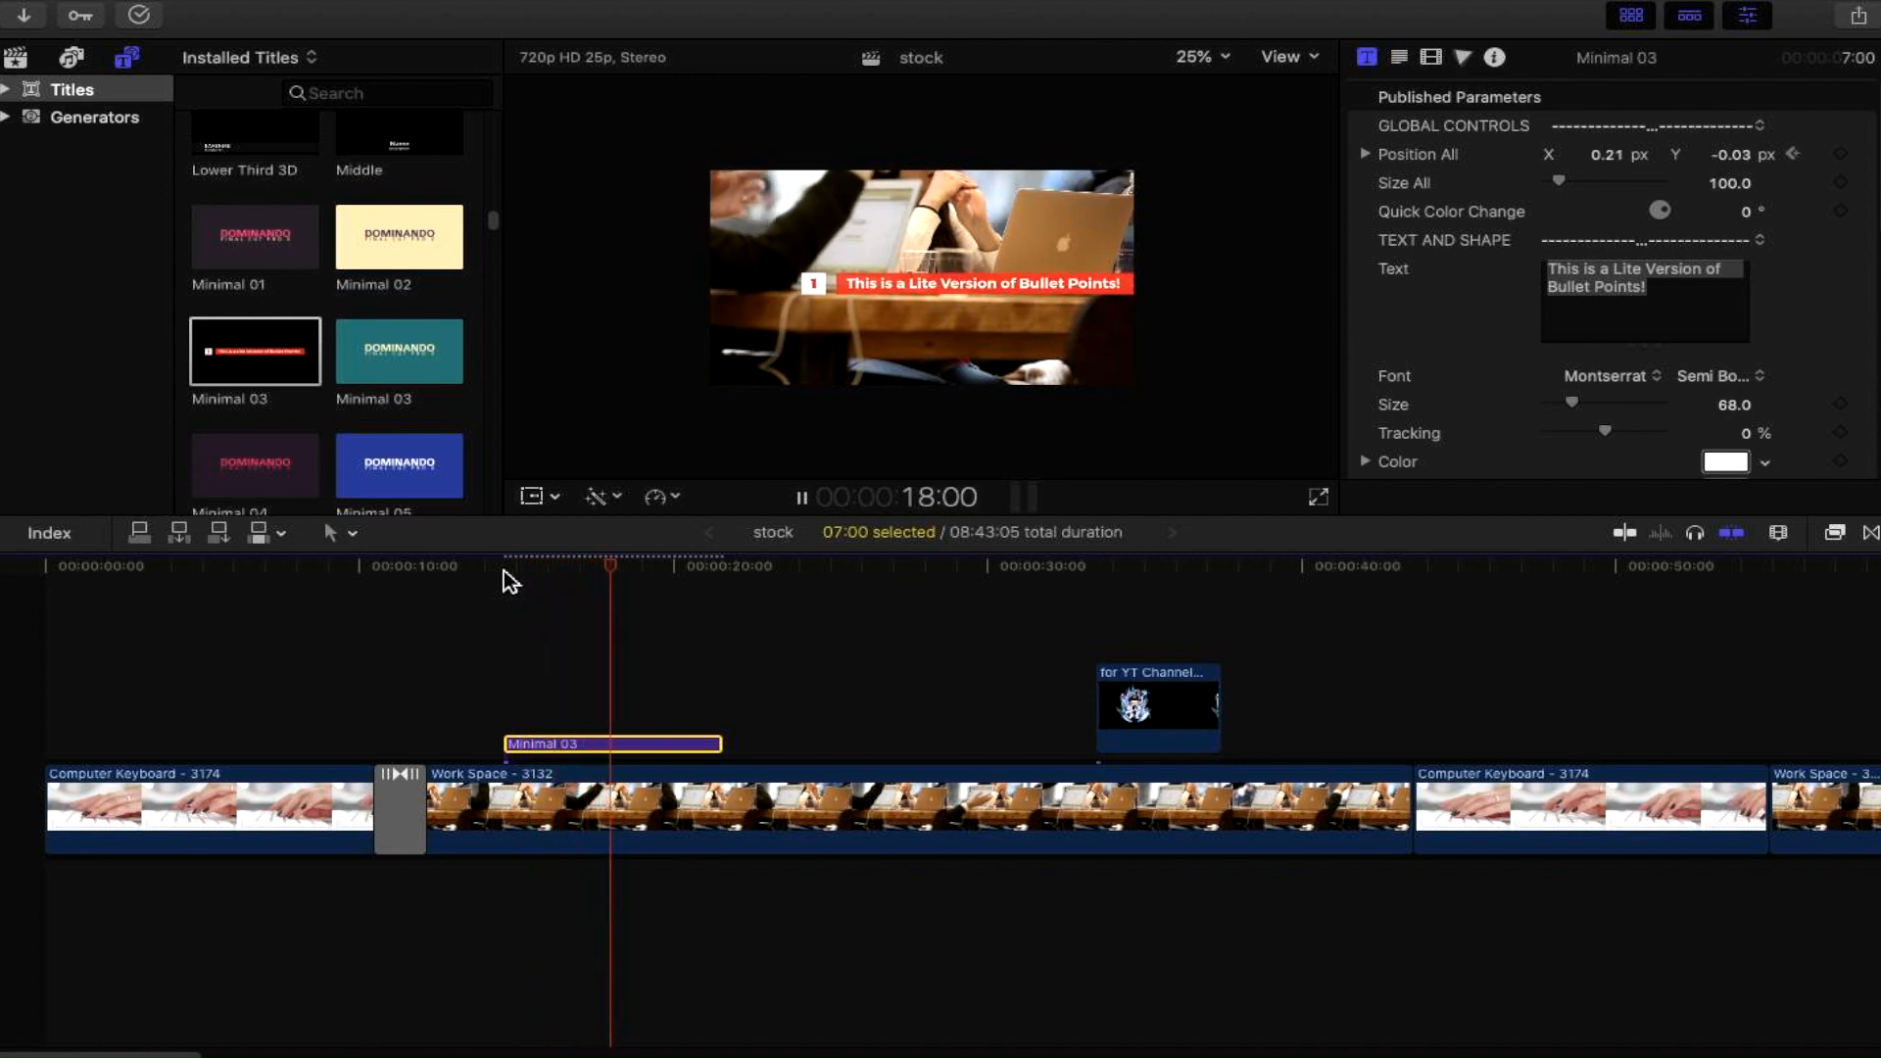
key("space")
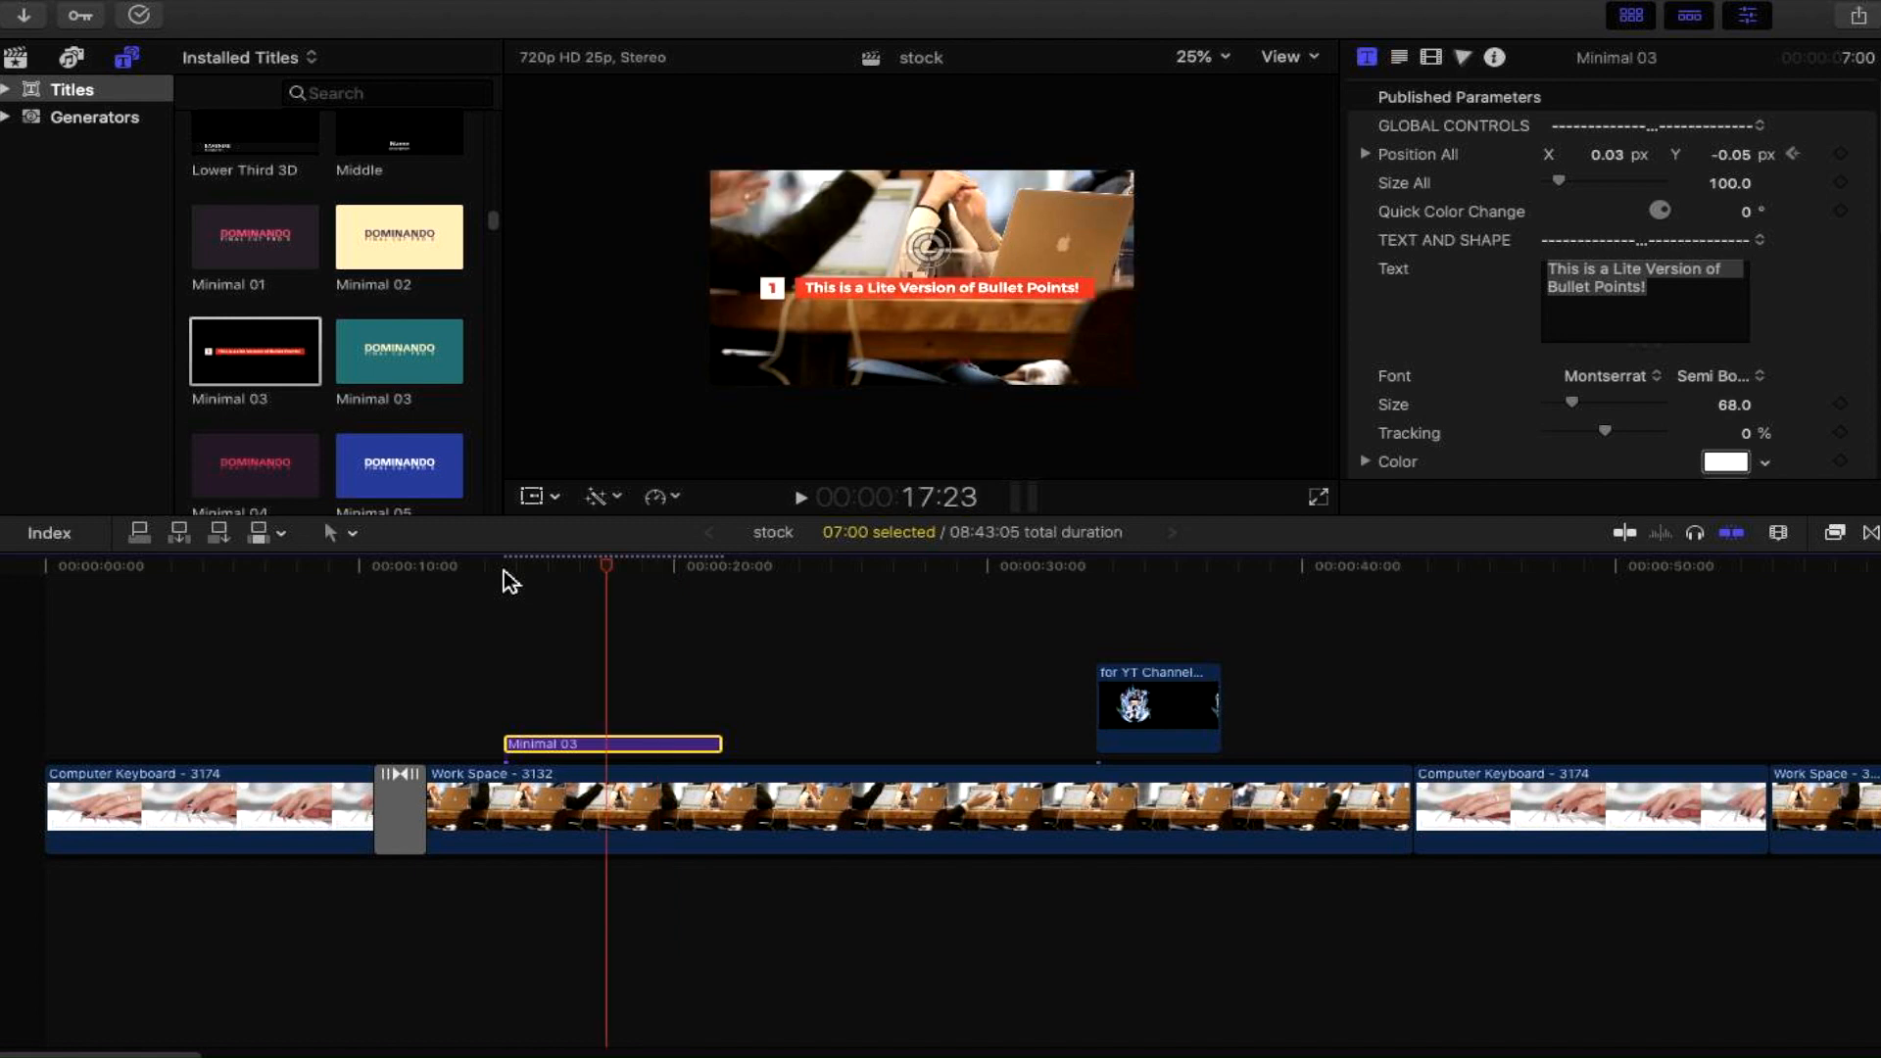
- Place the playhead at 17:03, hide the media browser and enlarge the viewer to 50%
left_click(503, 570)
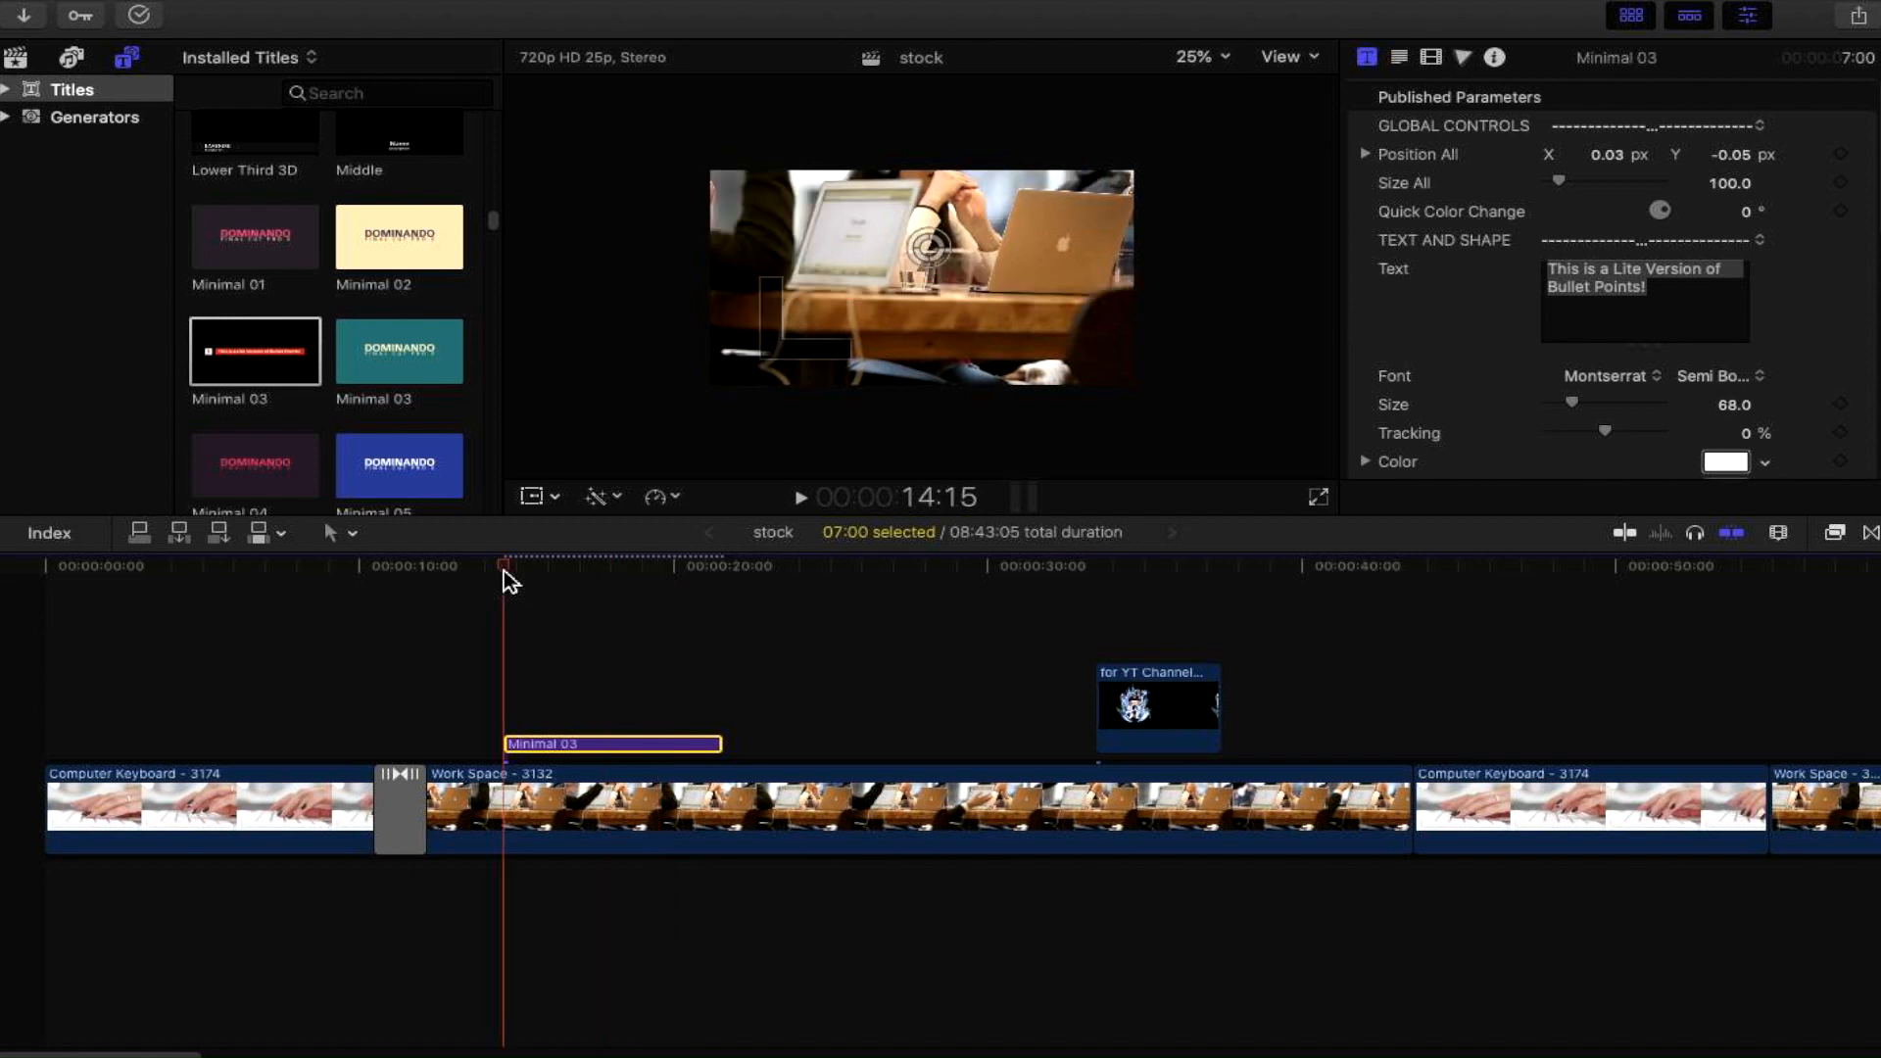
left_click(585, 568)
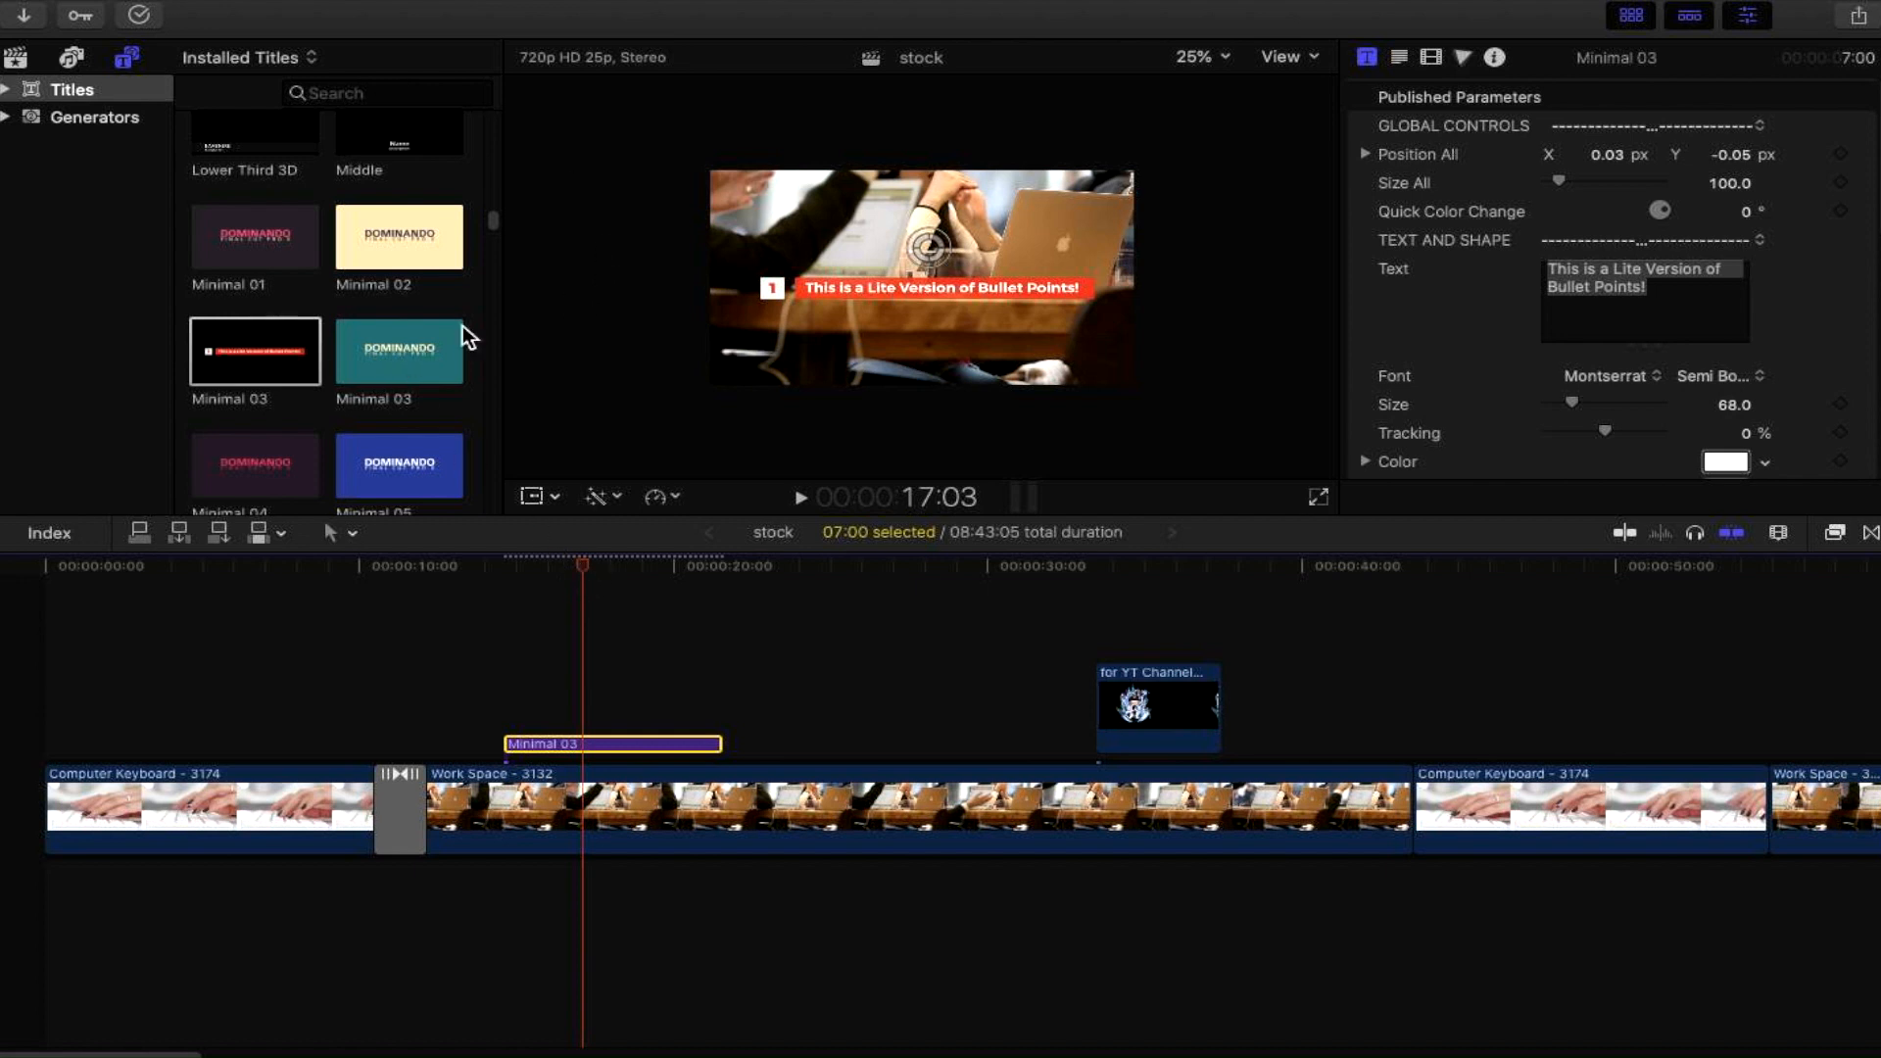
mouse_move(1605, 4)
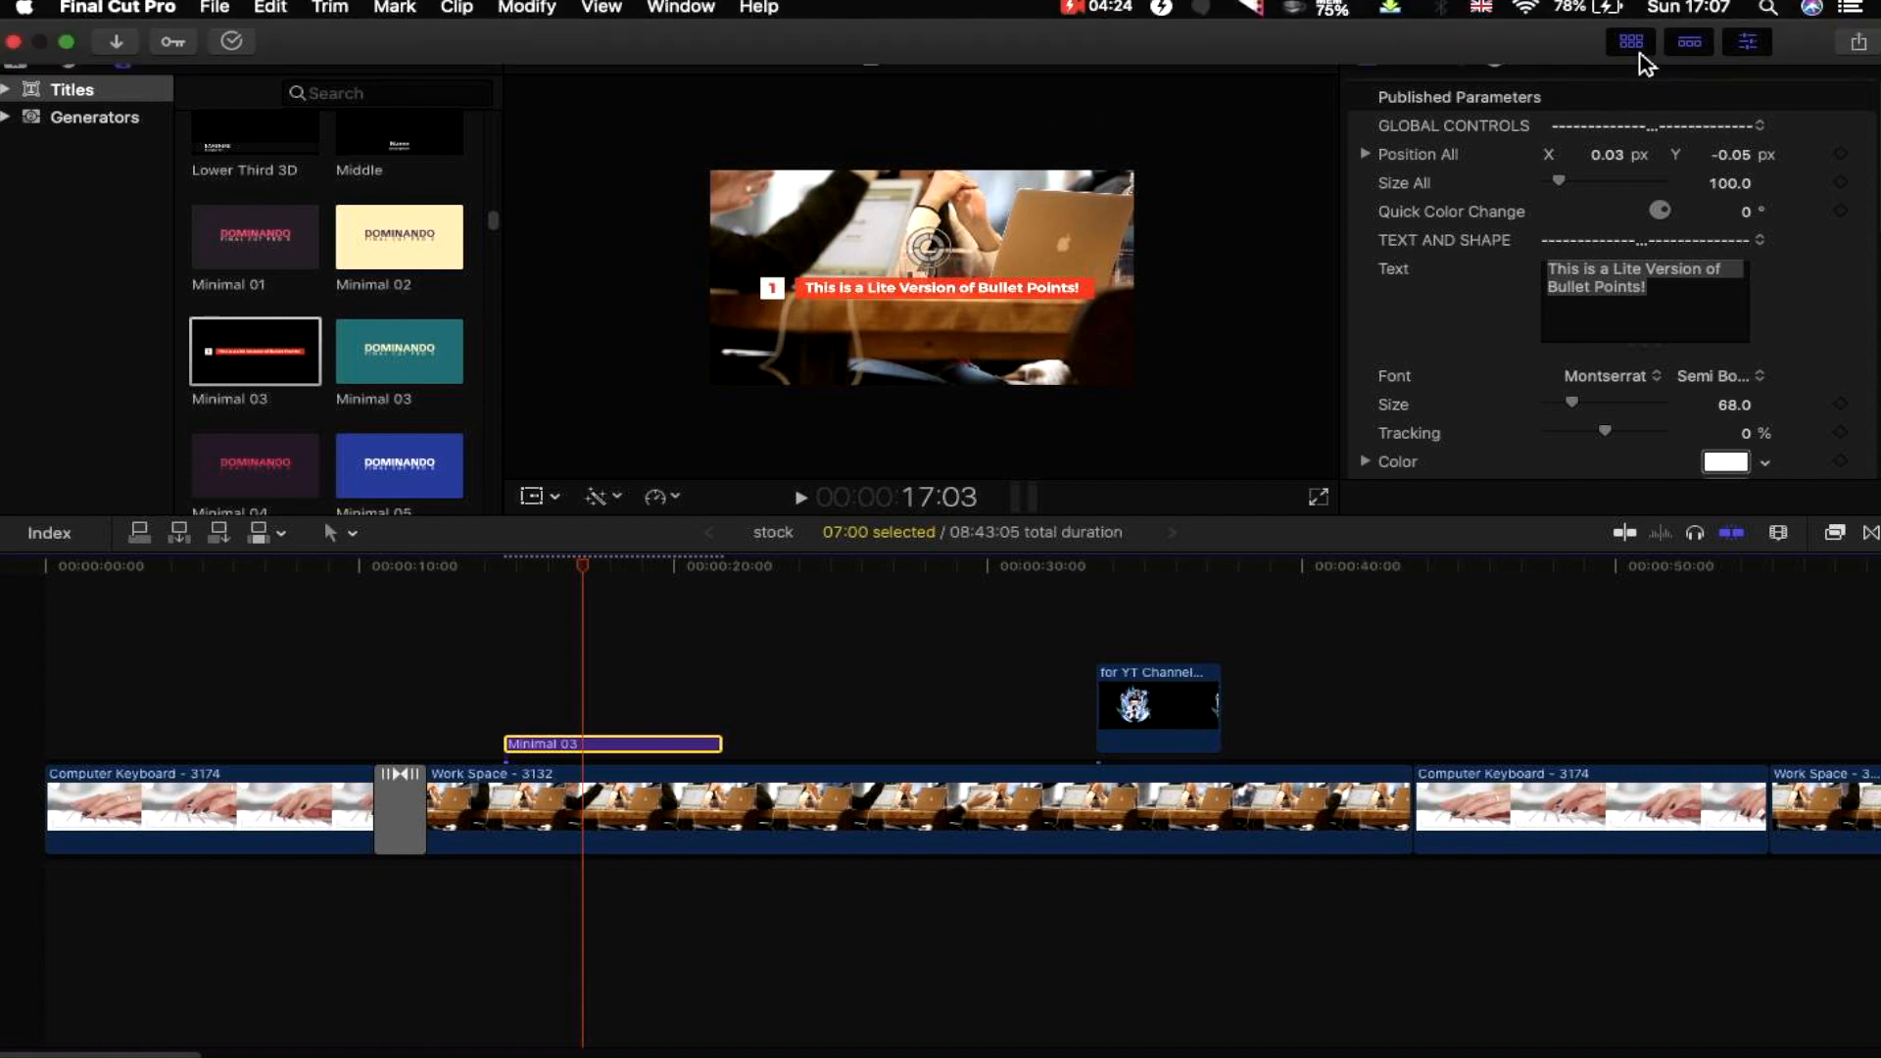
left_click(1632, 43)
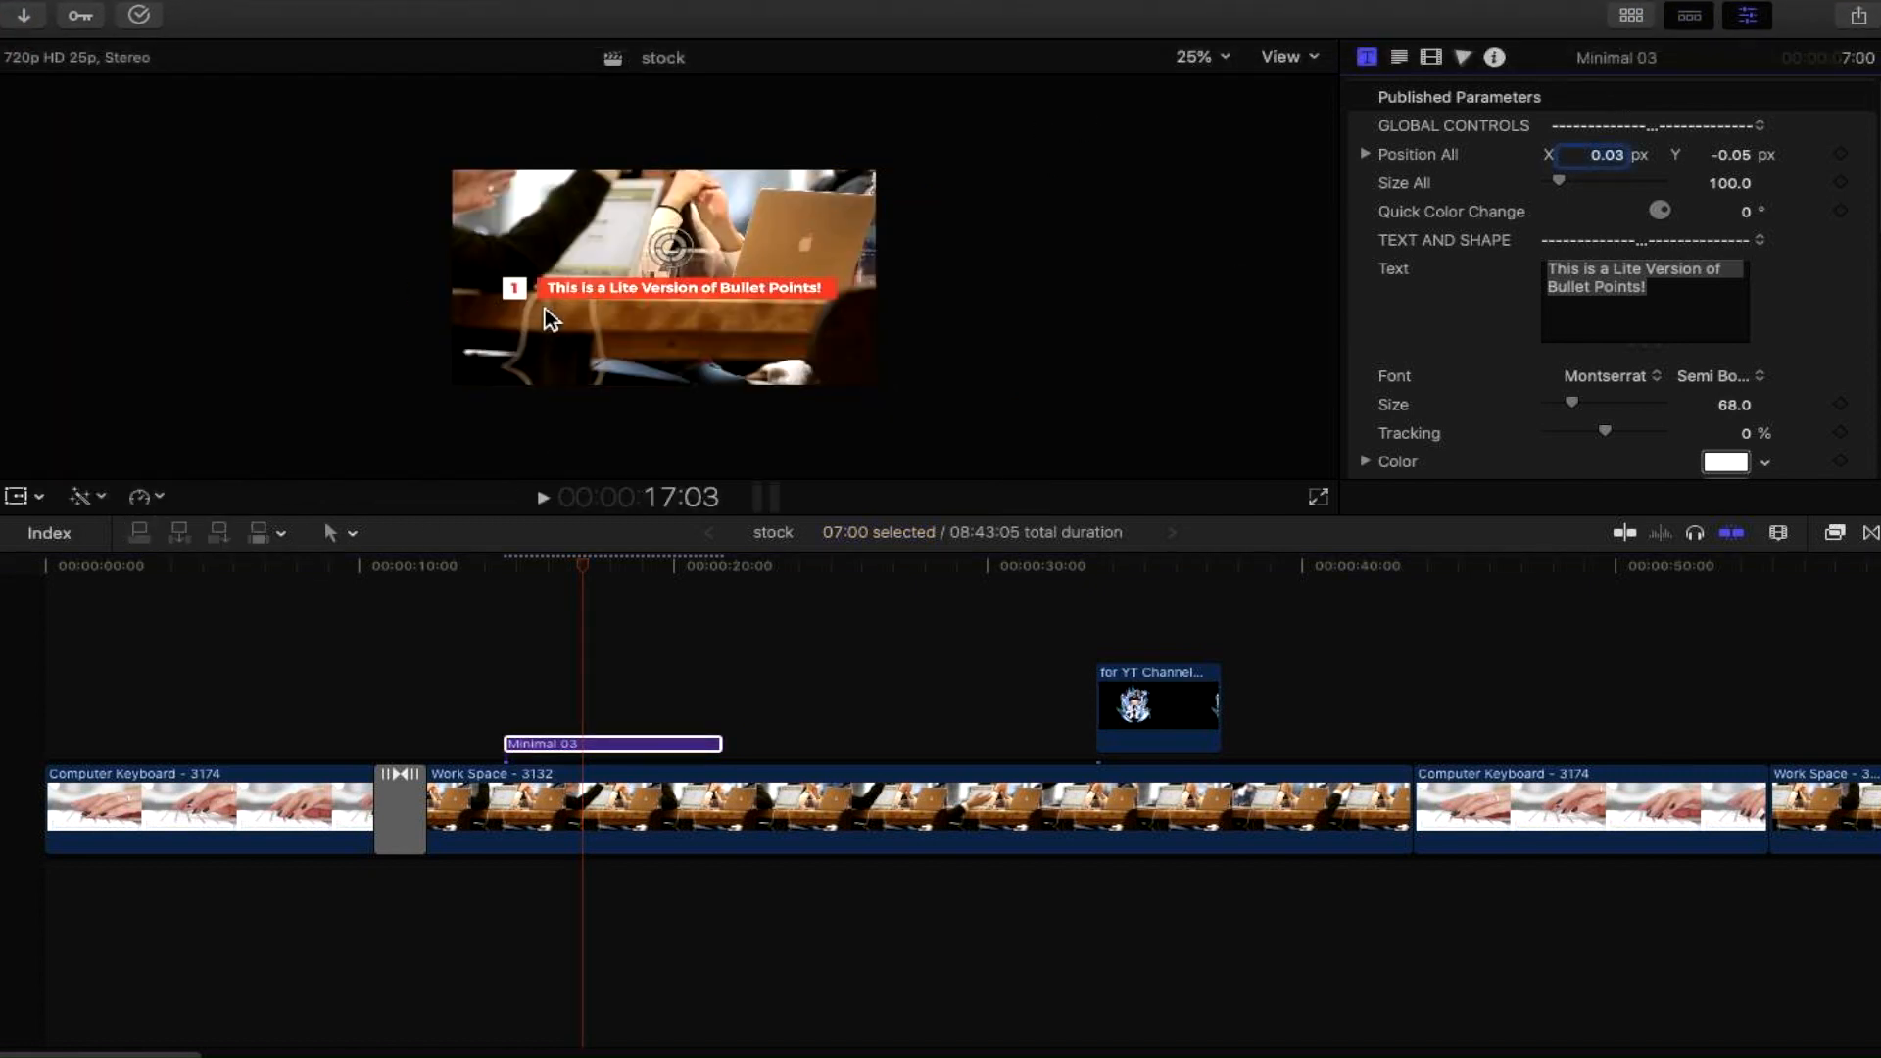
left_click(1205, 57)
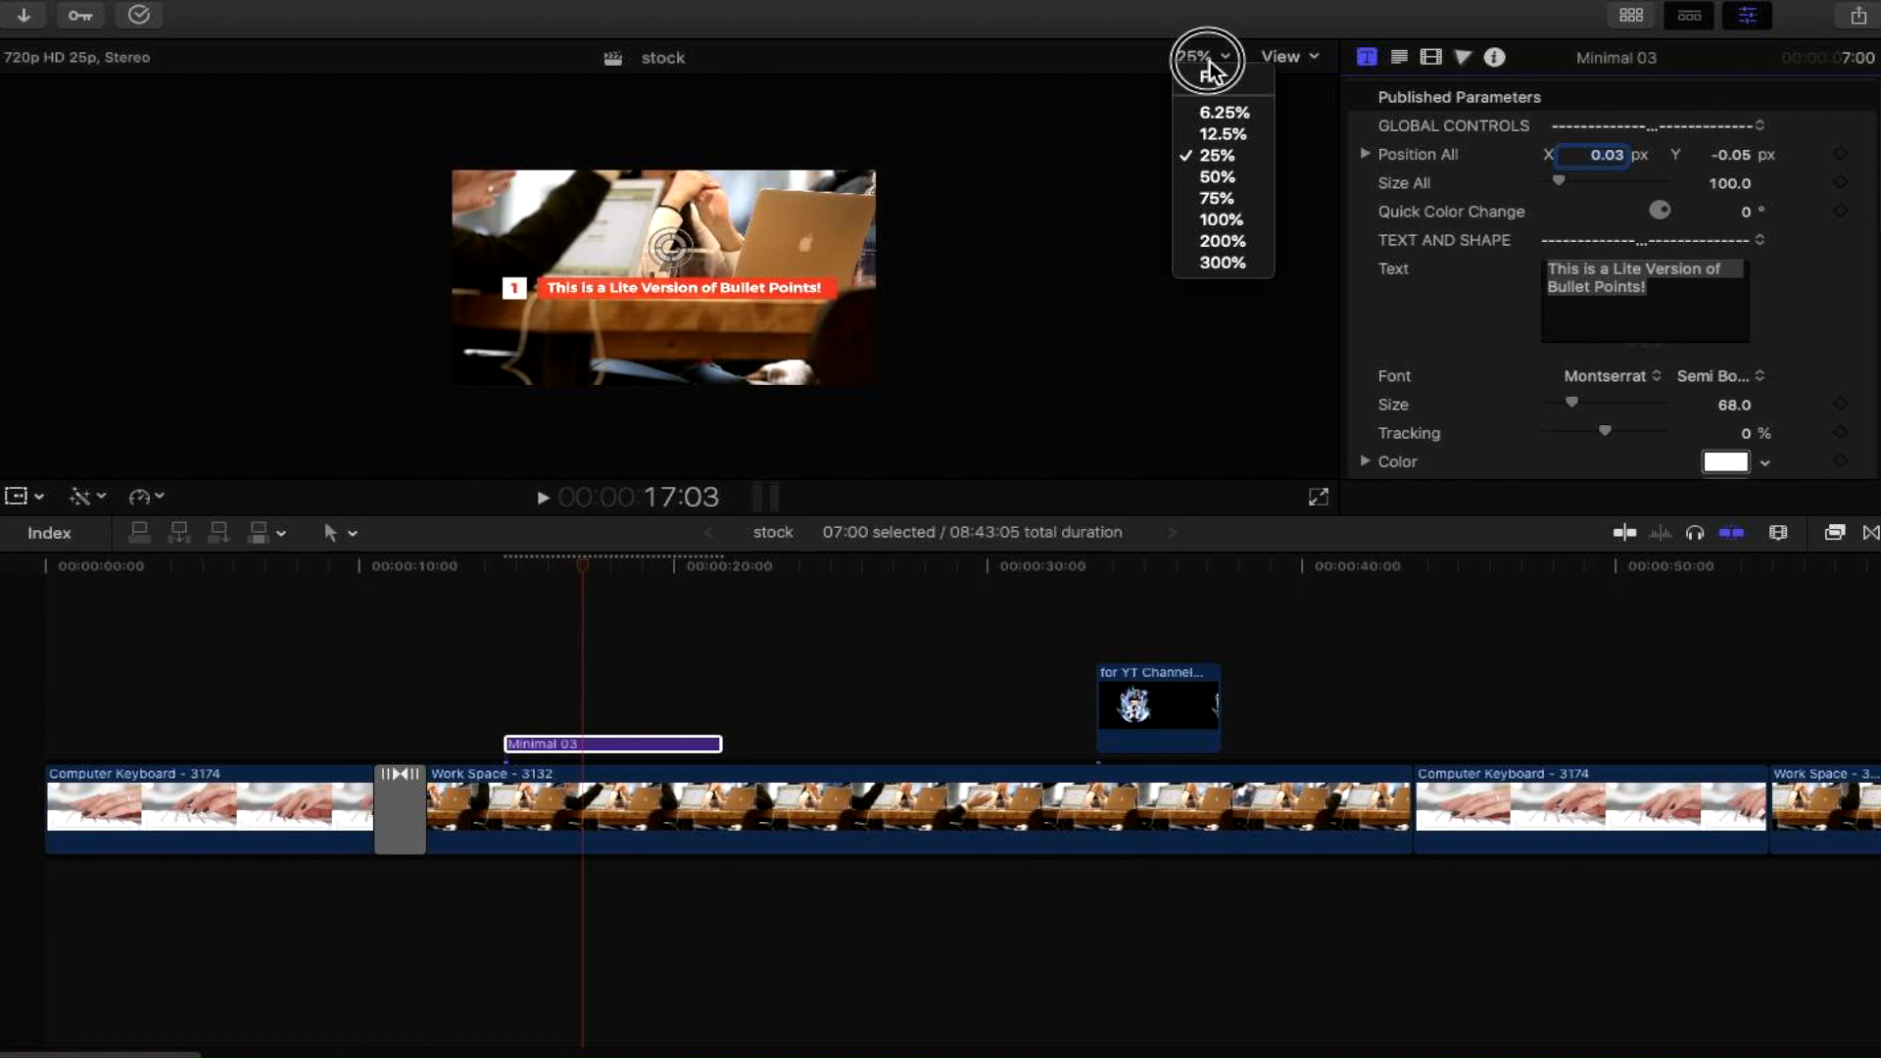
left_click(1224, 178)
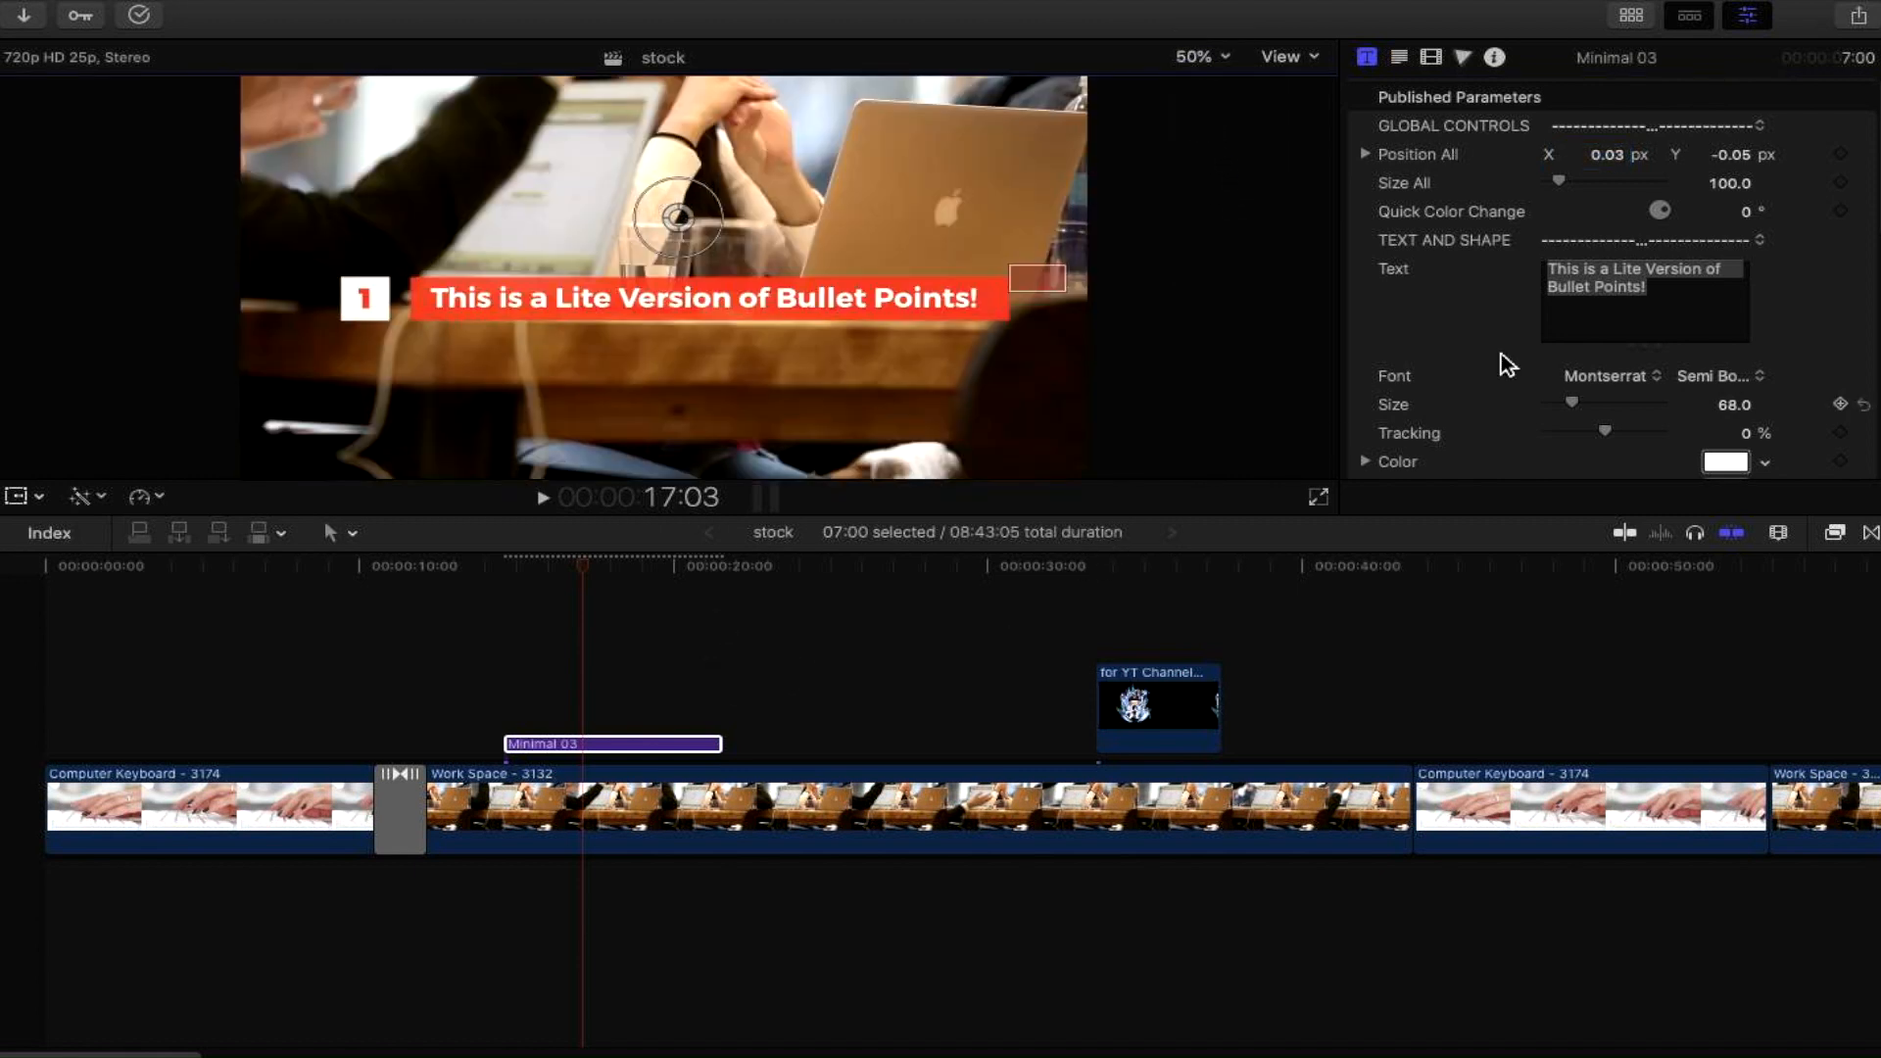
- Replace the bullet-point title's text with "For it to say what you like!"
left_click(1668, 293)
key("super+a")
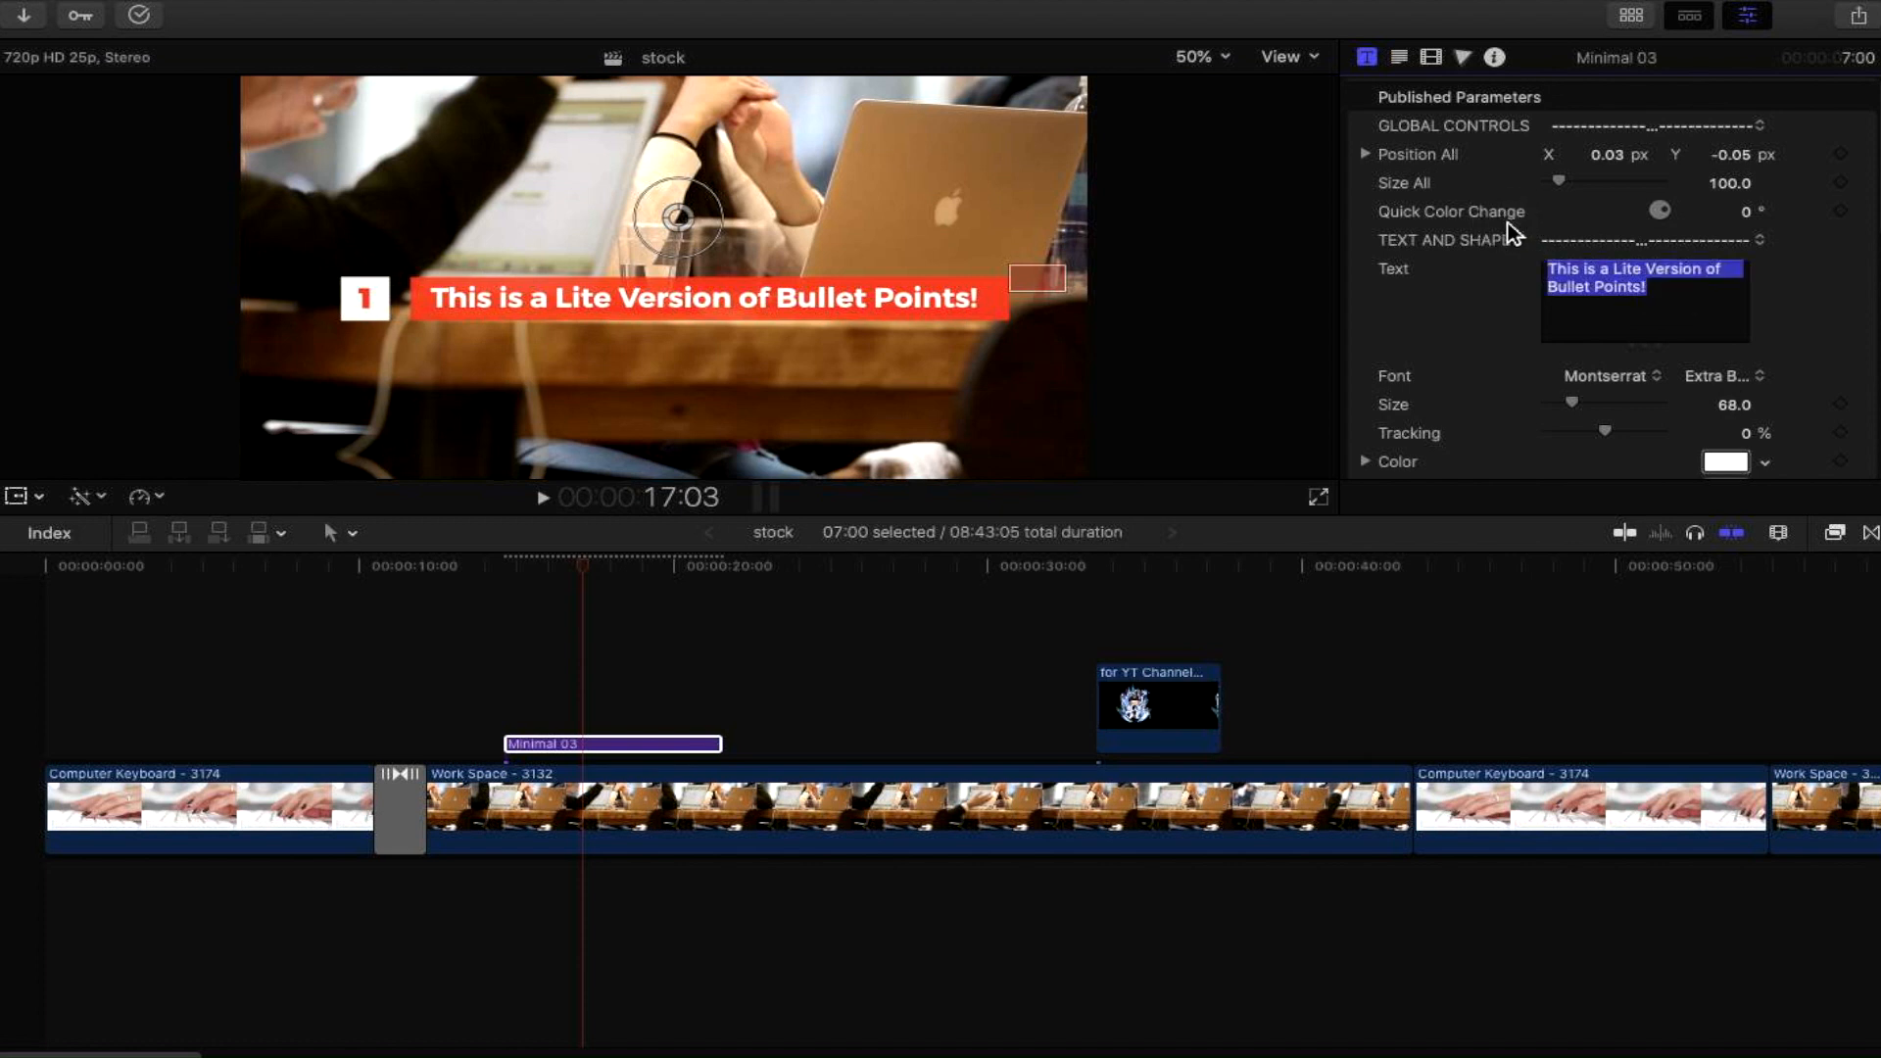
key("BackSpace")
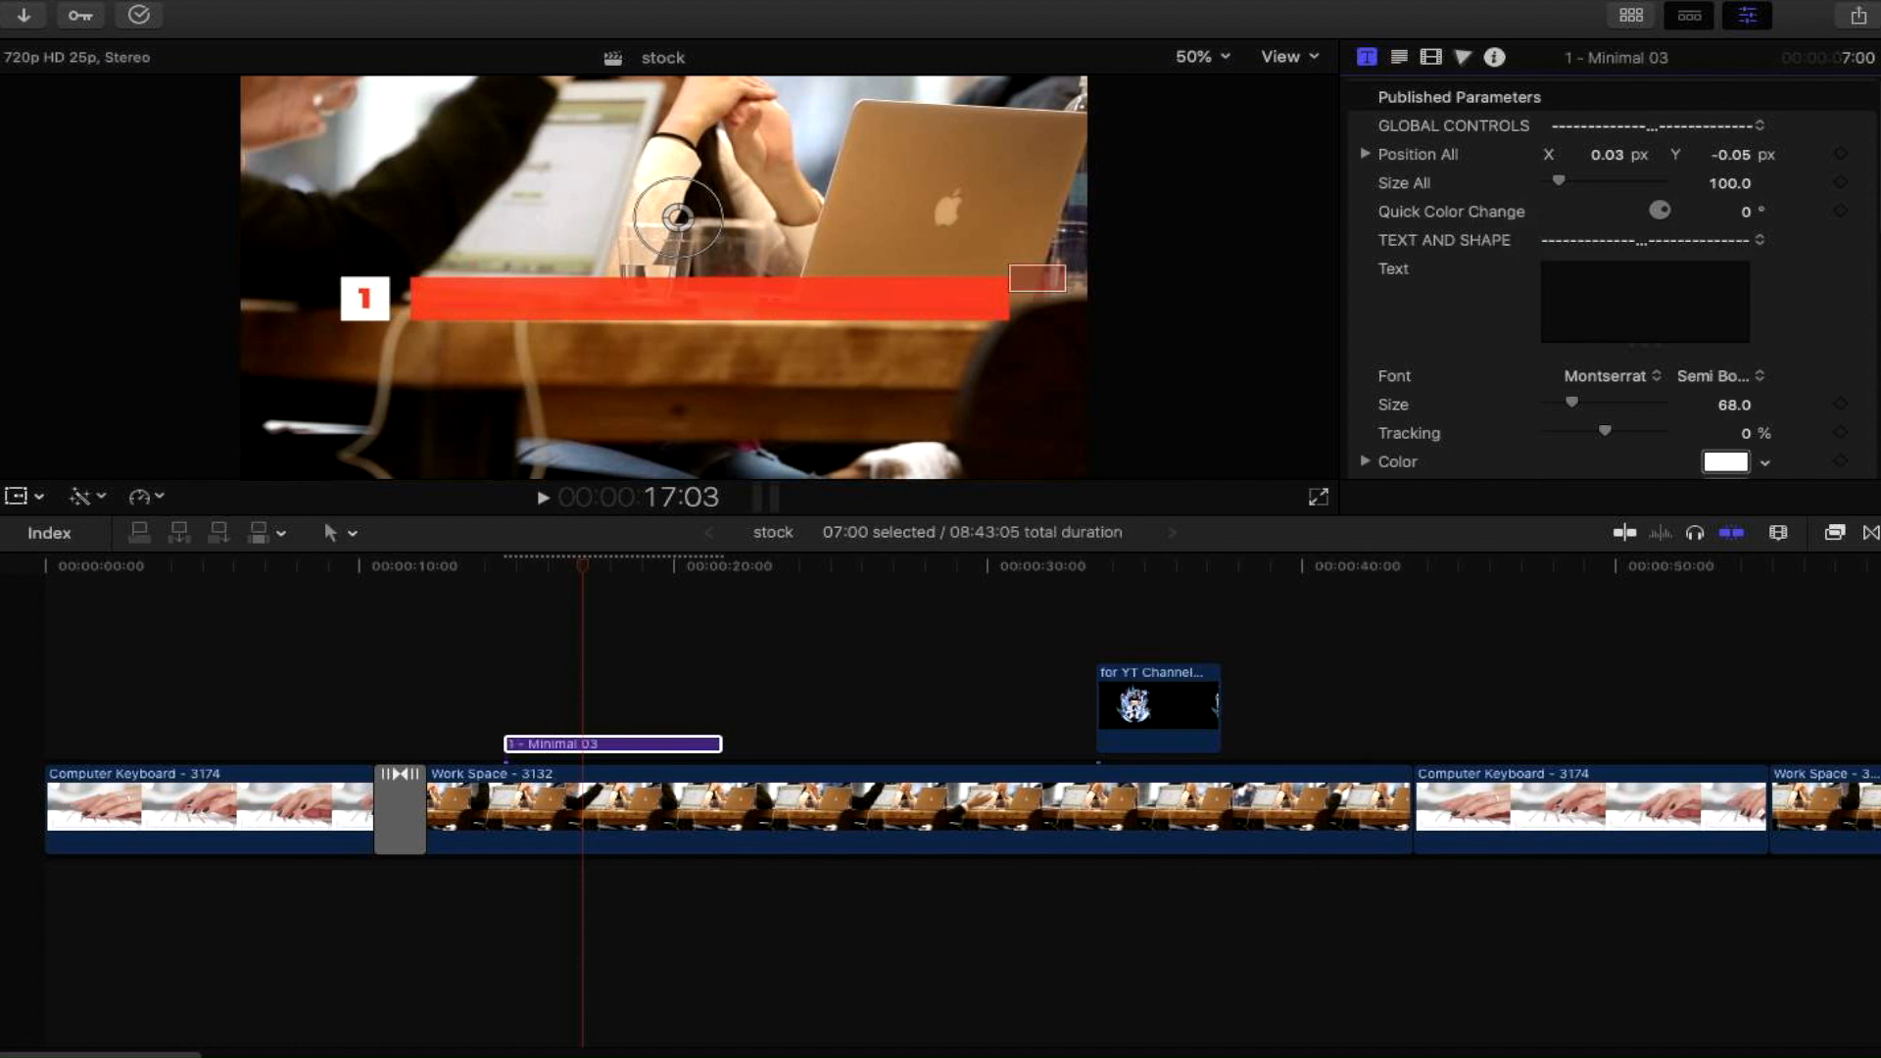
type("For it to s")
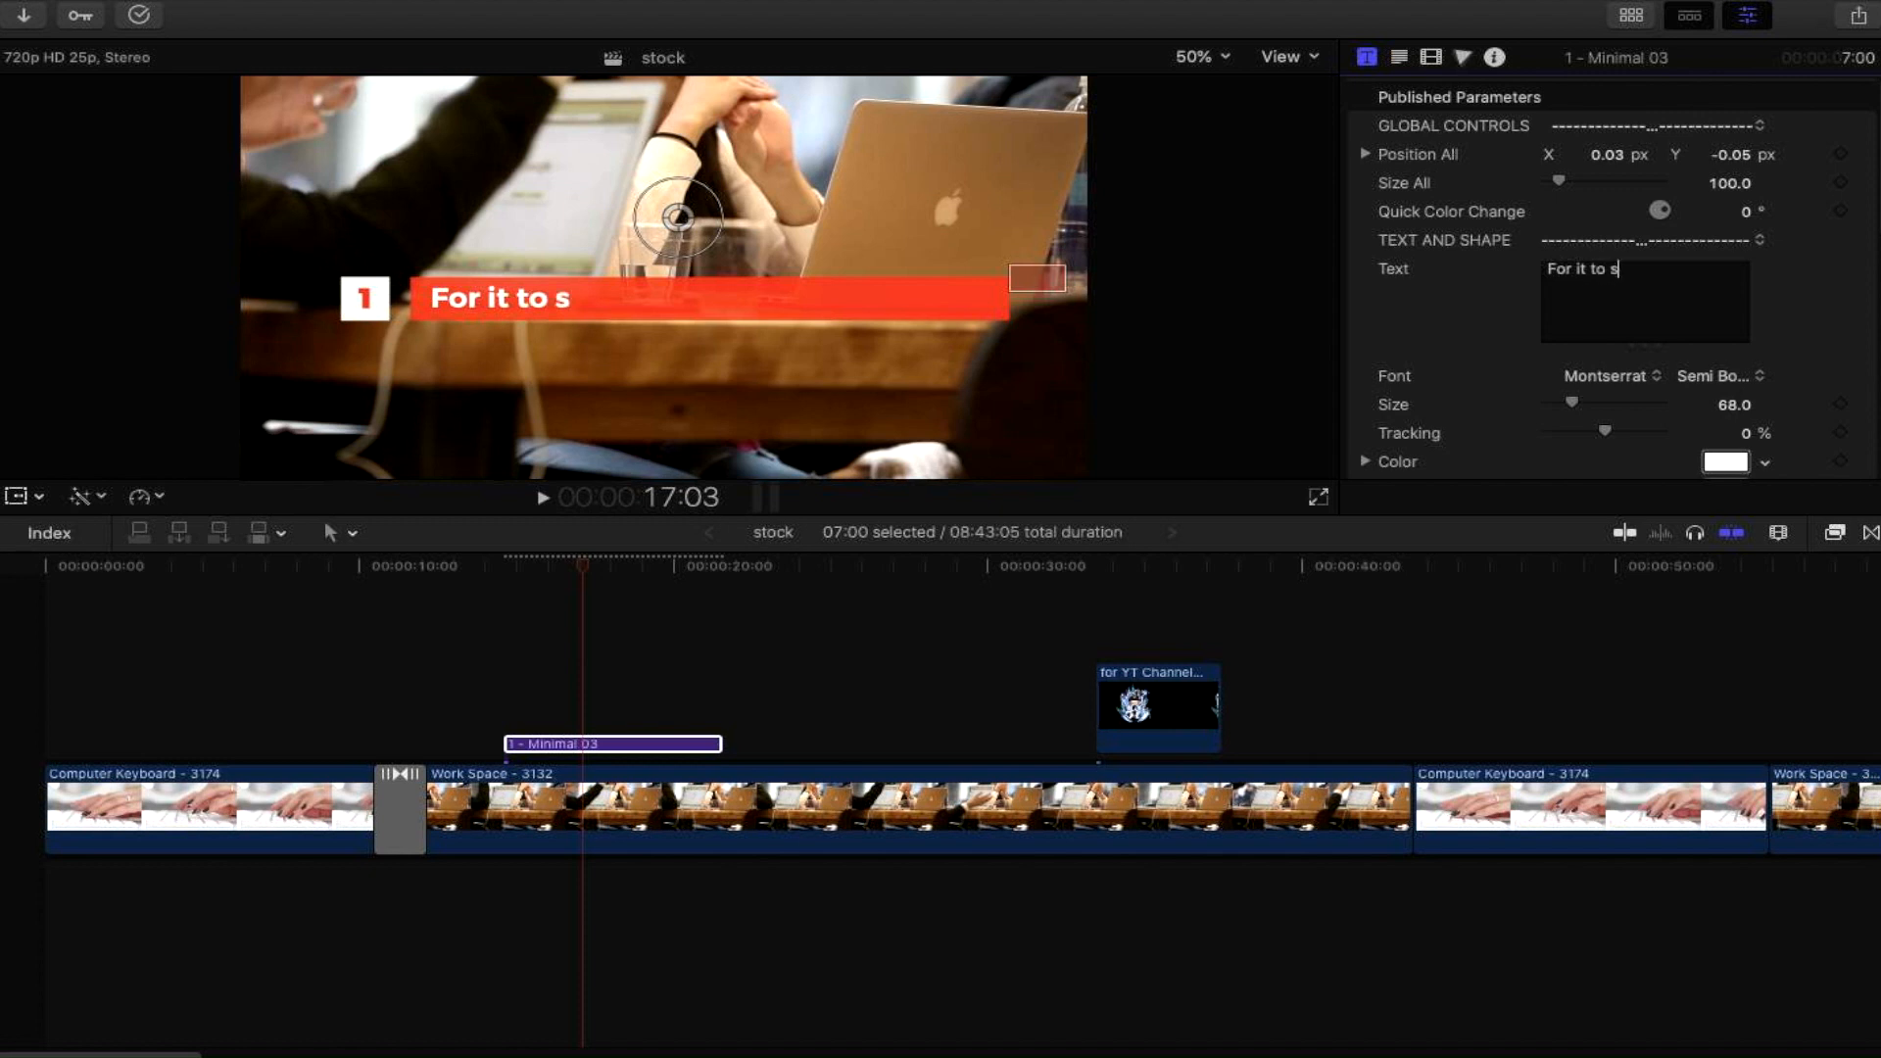
type("ay what you l")
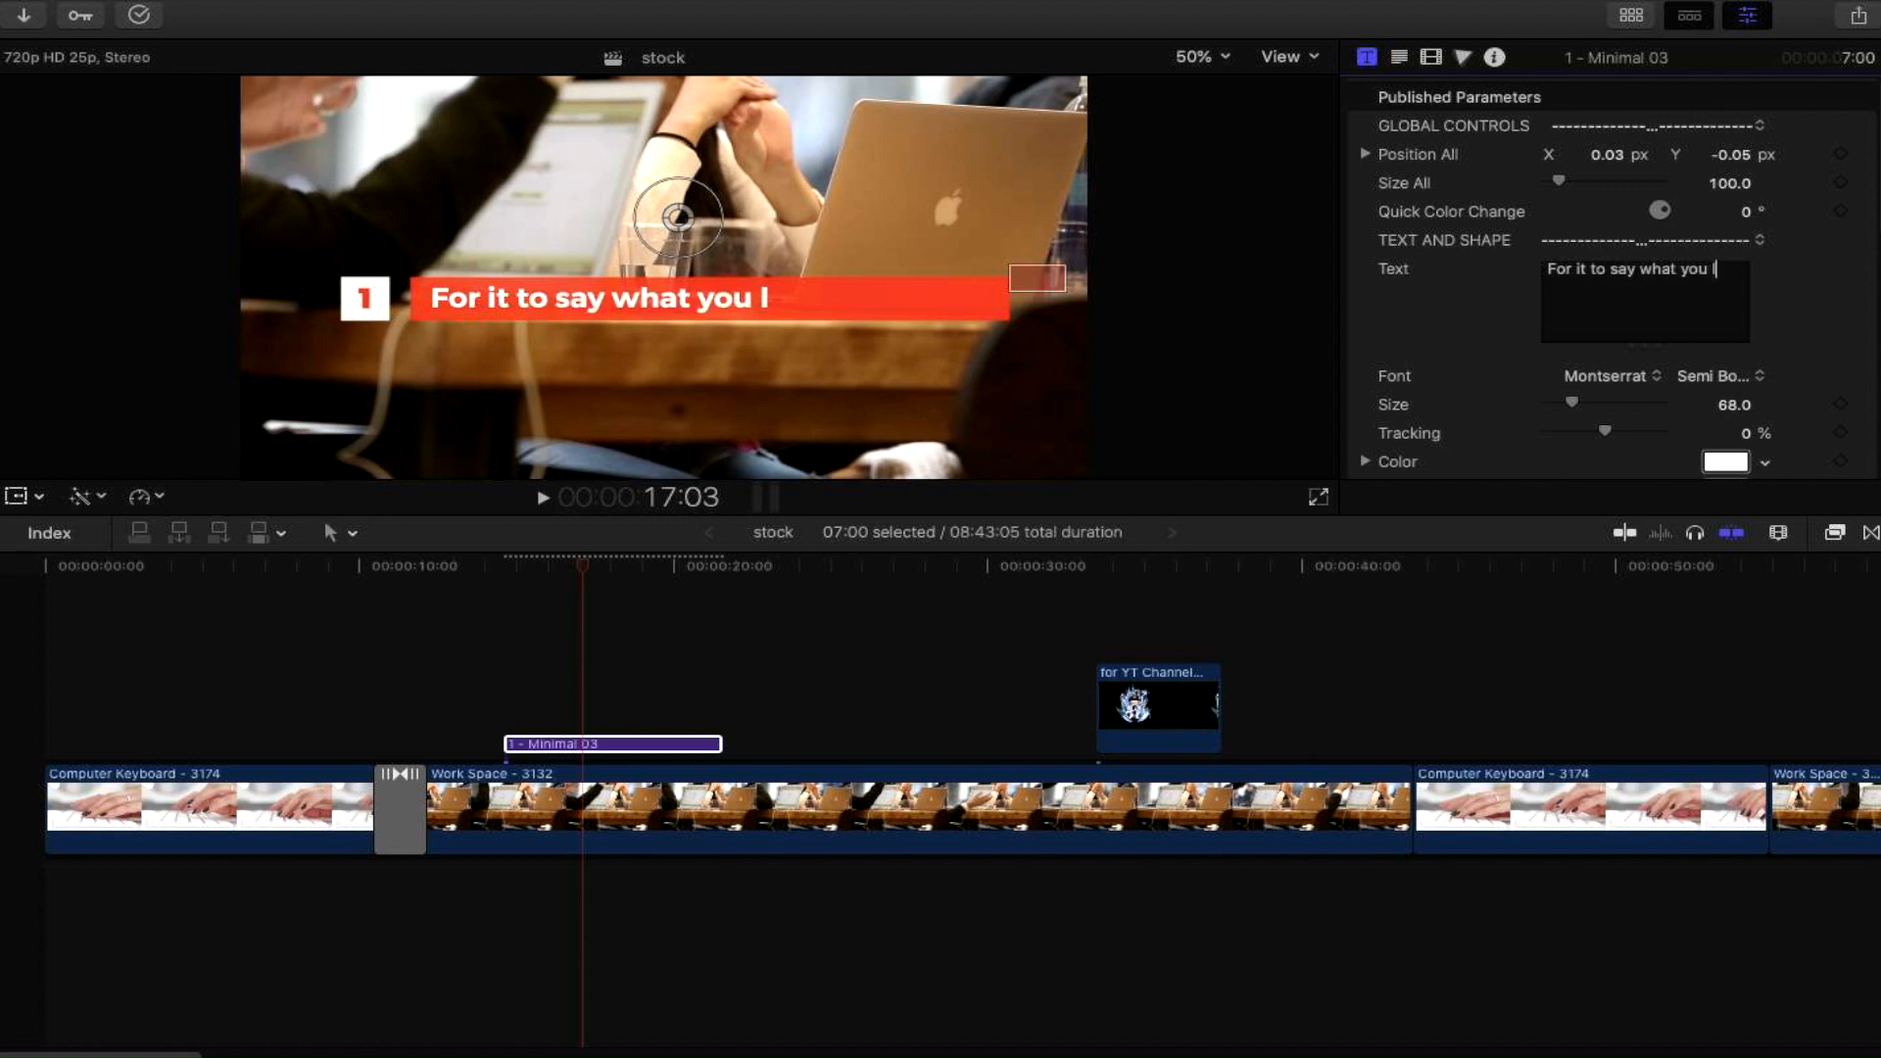
type("ike!")
- Set the font of the entire title text to Noteworthy
left_click_drag(1746, 269, 1471, 252)
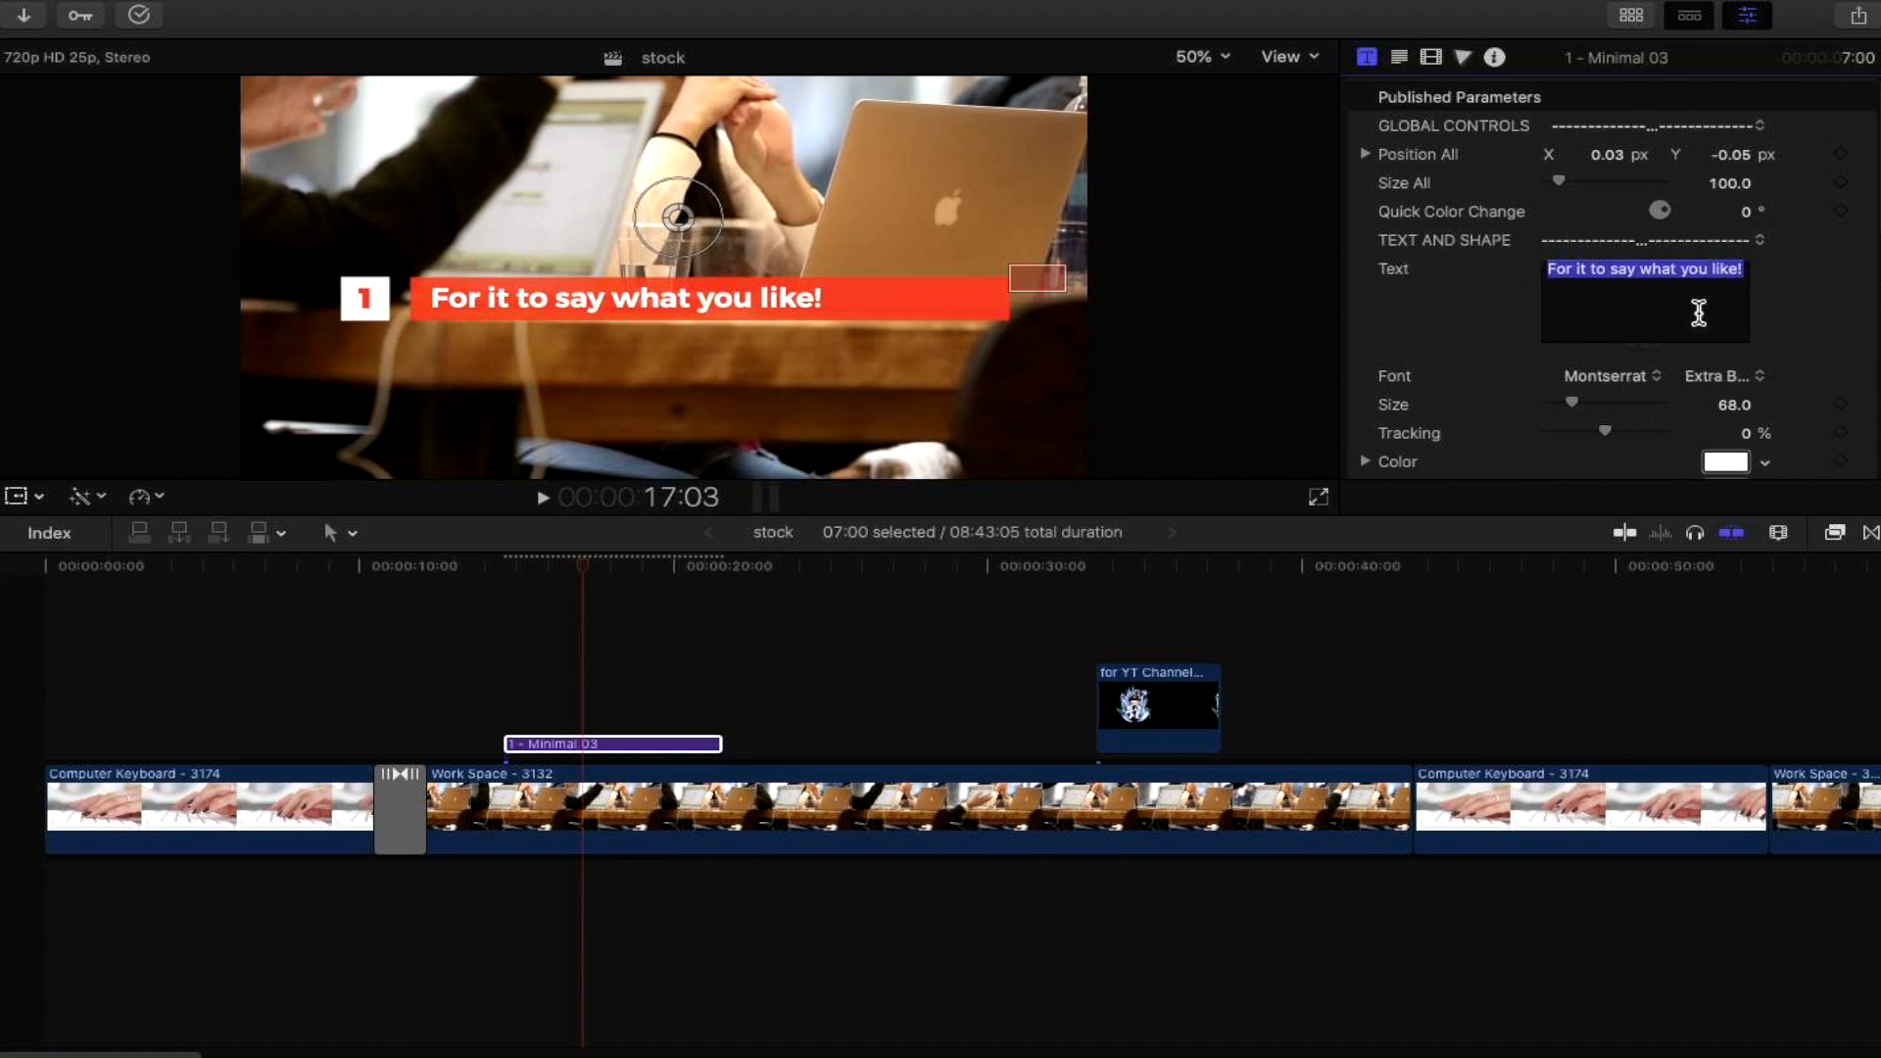
left_click(1642, 379)
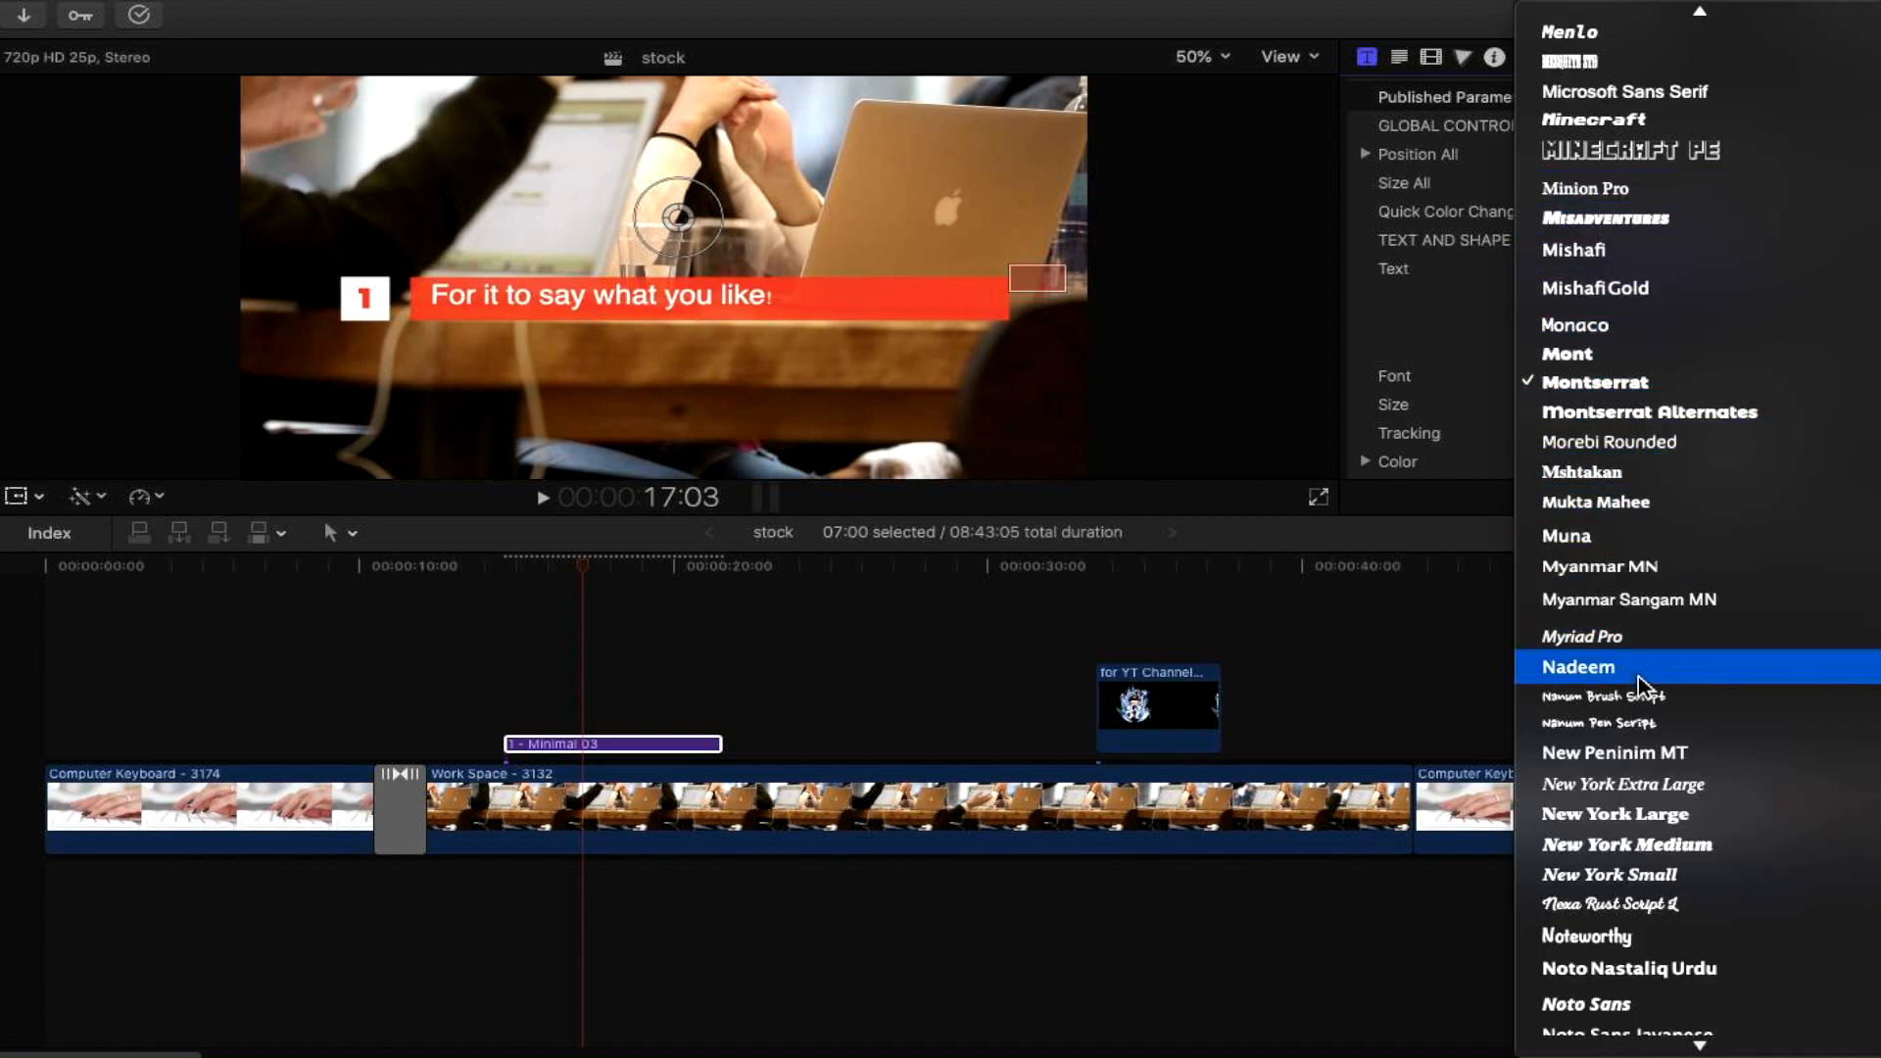
left_click(1615, 940)
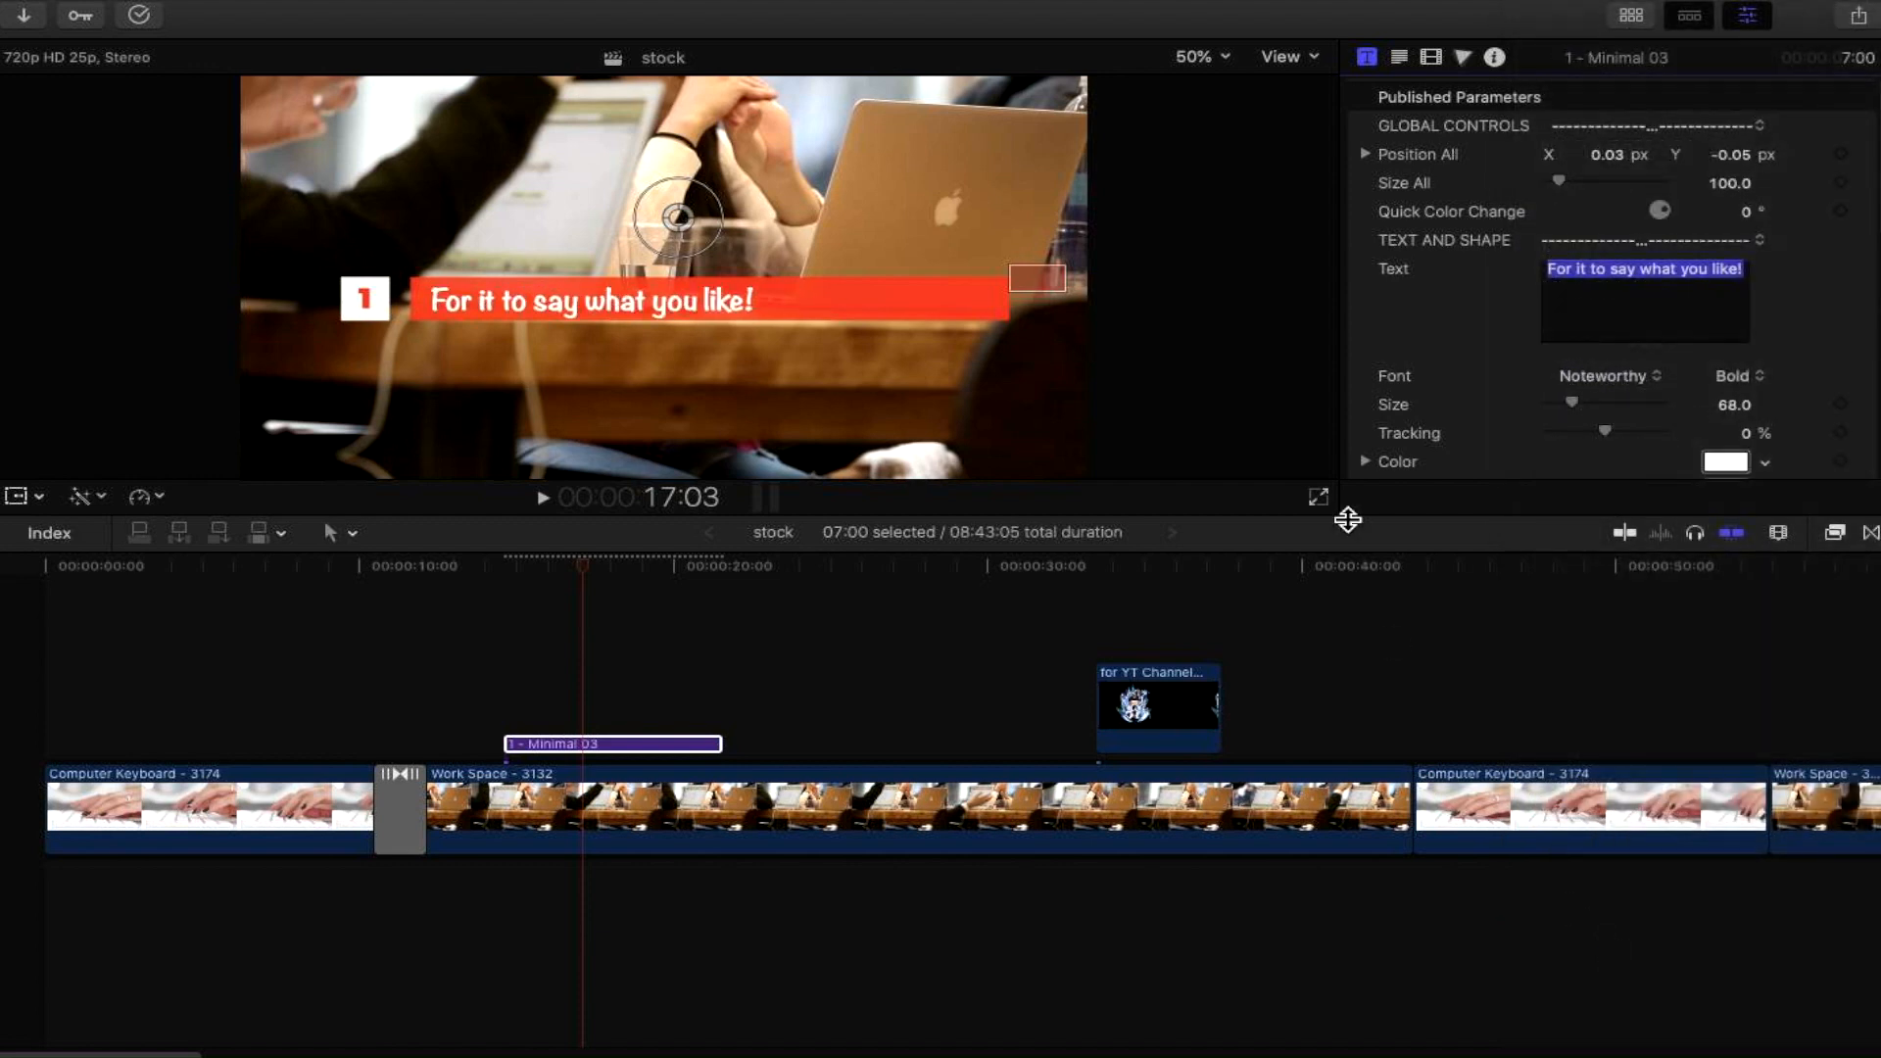
- Set the title text's size to 94 and change Shape 2 Color to the Apple palette's Purple
left_click(1737, 384)
left_click_drag(1577, 396, 1585, 397)
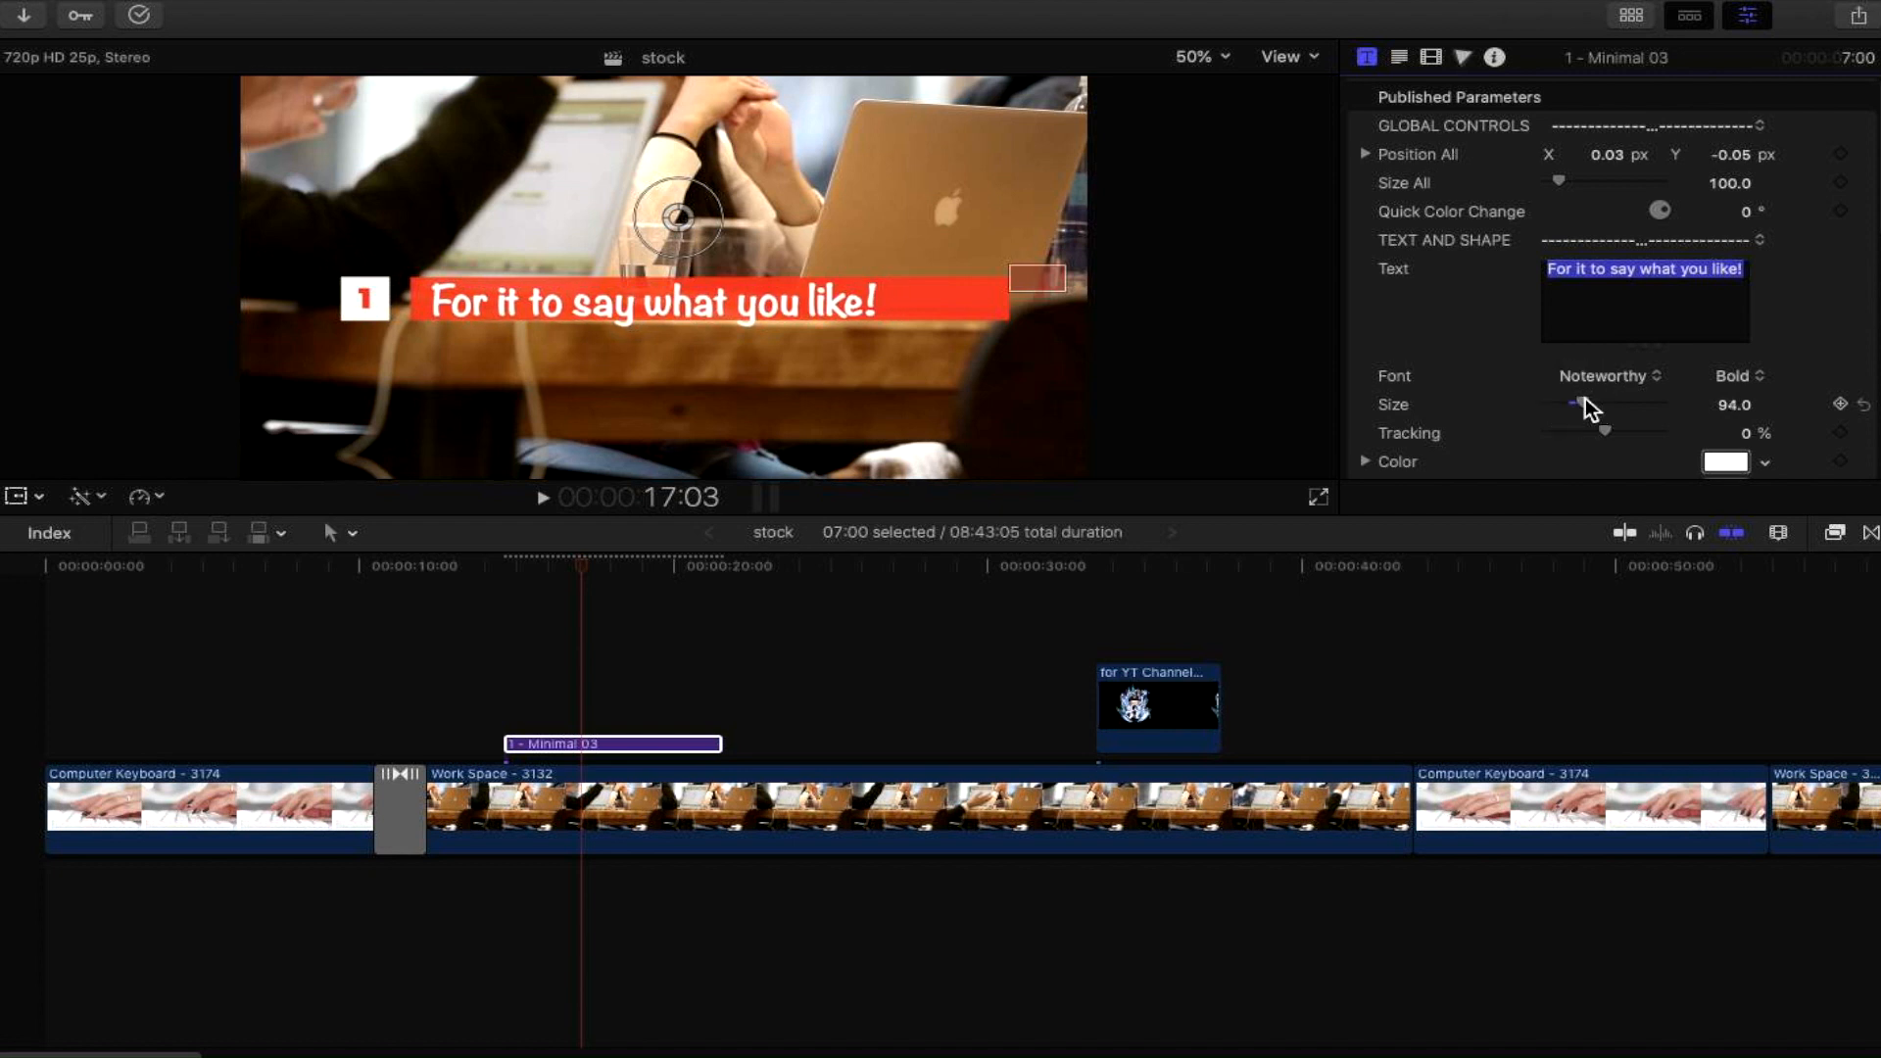
scroll(1439, 371, "down", 2)
scroll(1438, 370, "down", 1)
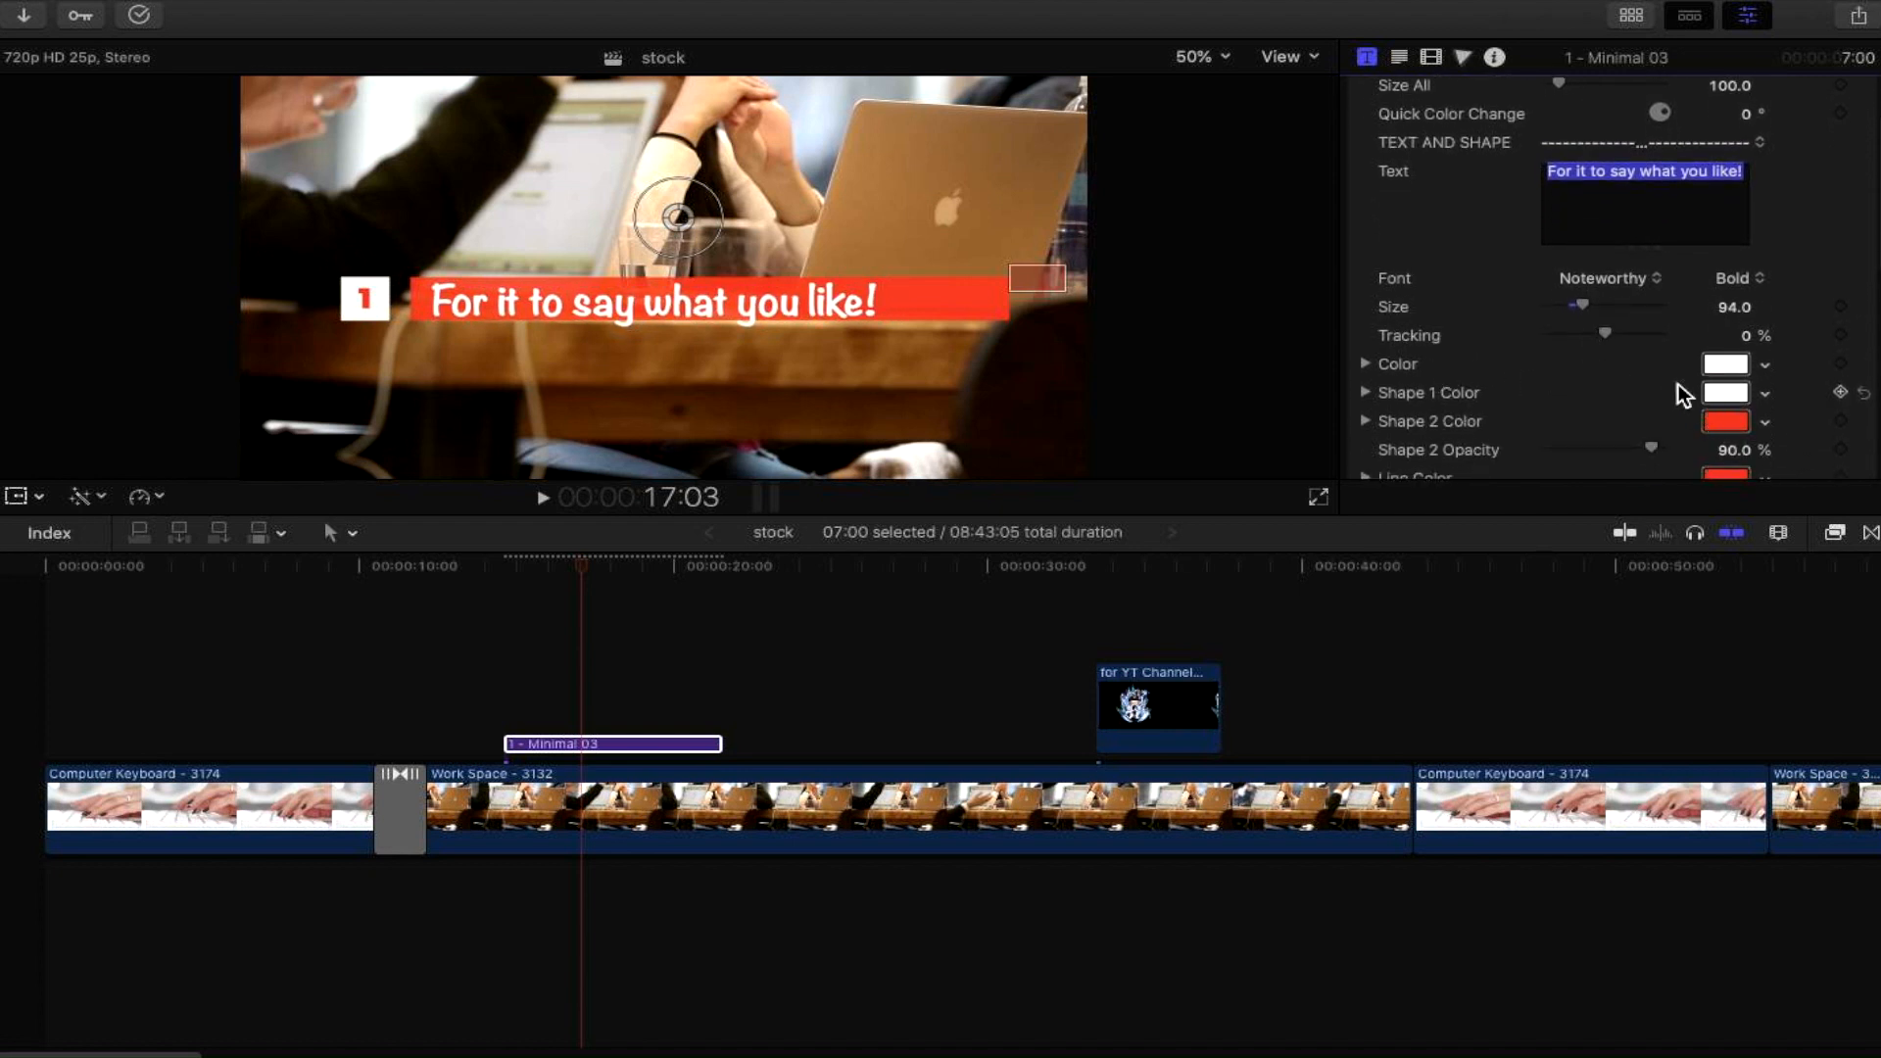
left_click(1722, 420)
left_click(160, 422)
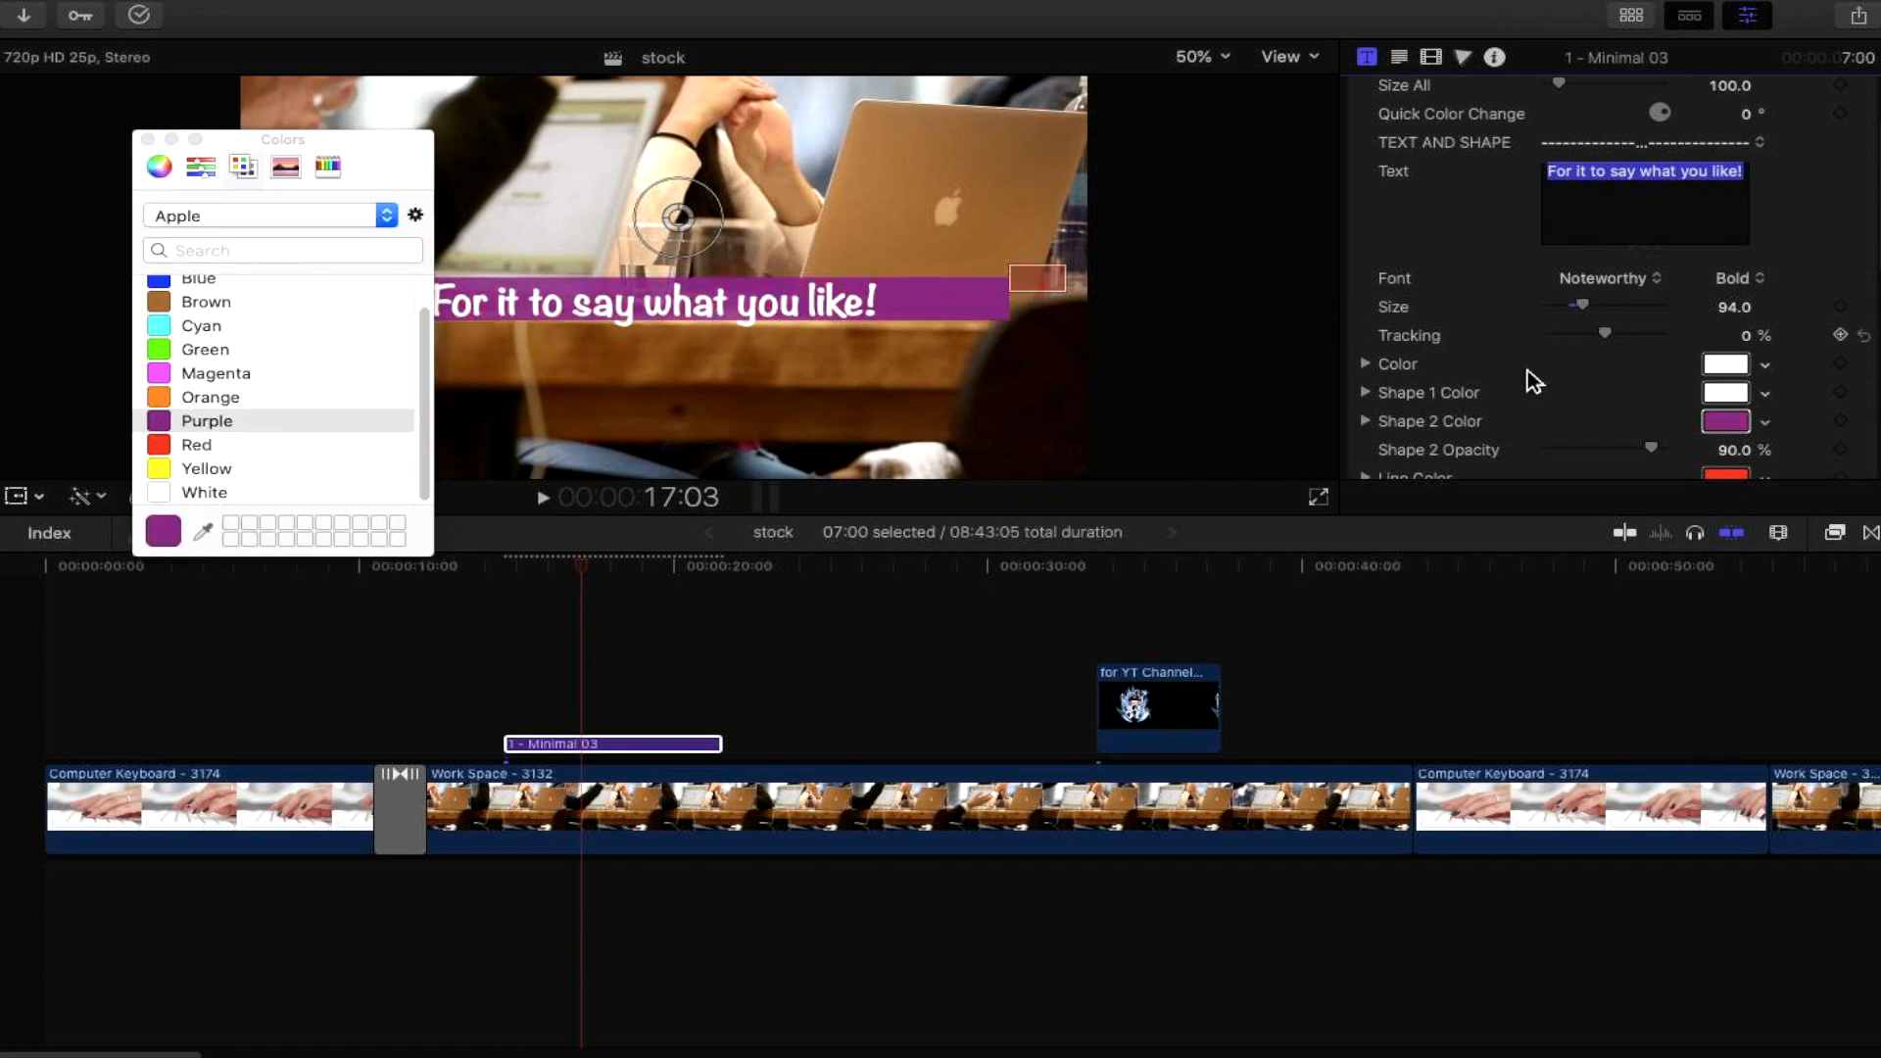
- Place the playhead at 15:09 and set the title's Line Color to Blue, closing the color picker
scroll(1532, 380, "down", 2)
scroll(1528, 392, "down", 1)
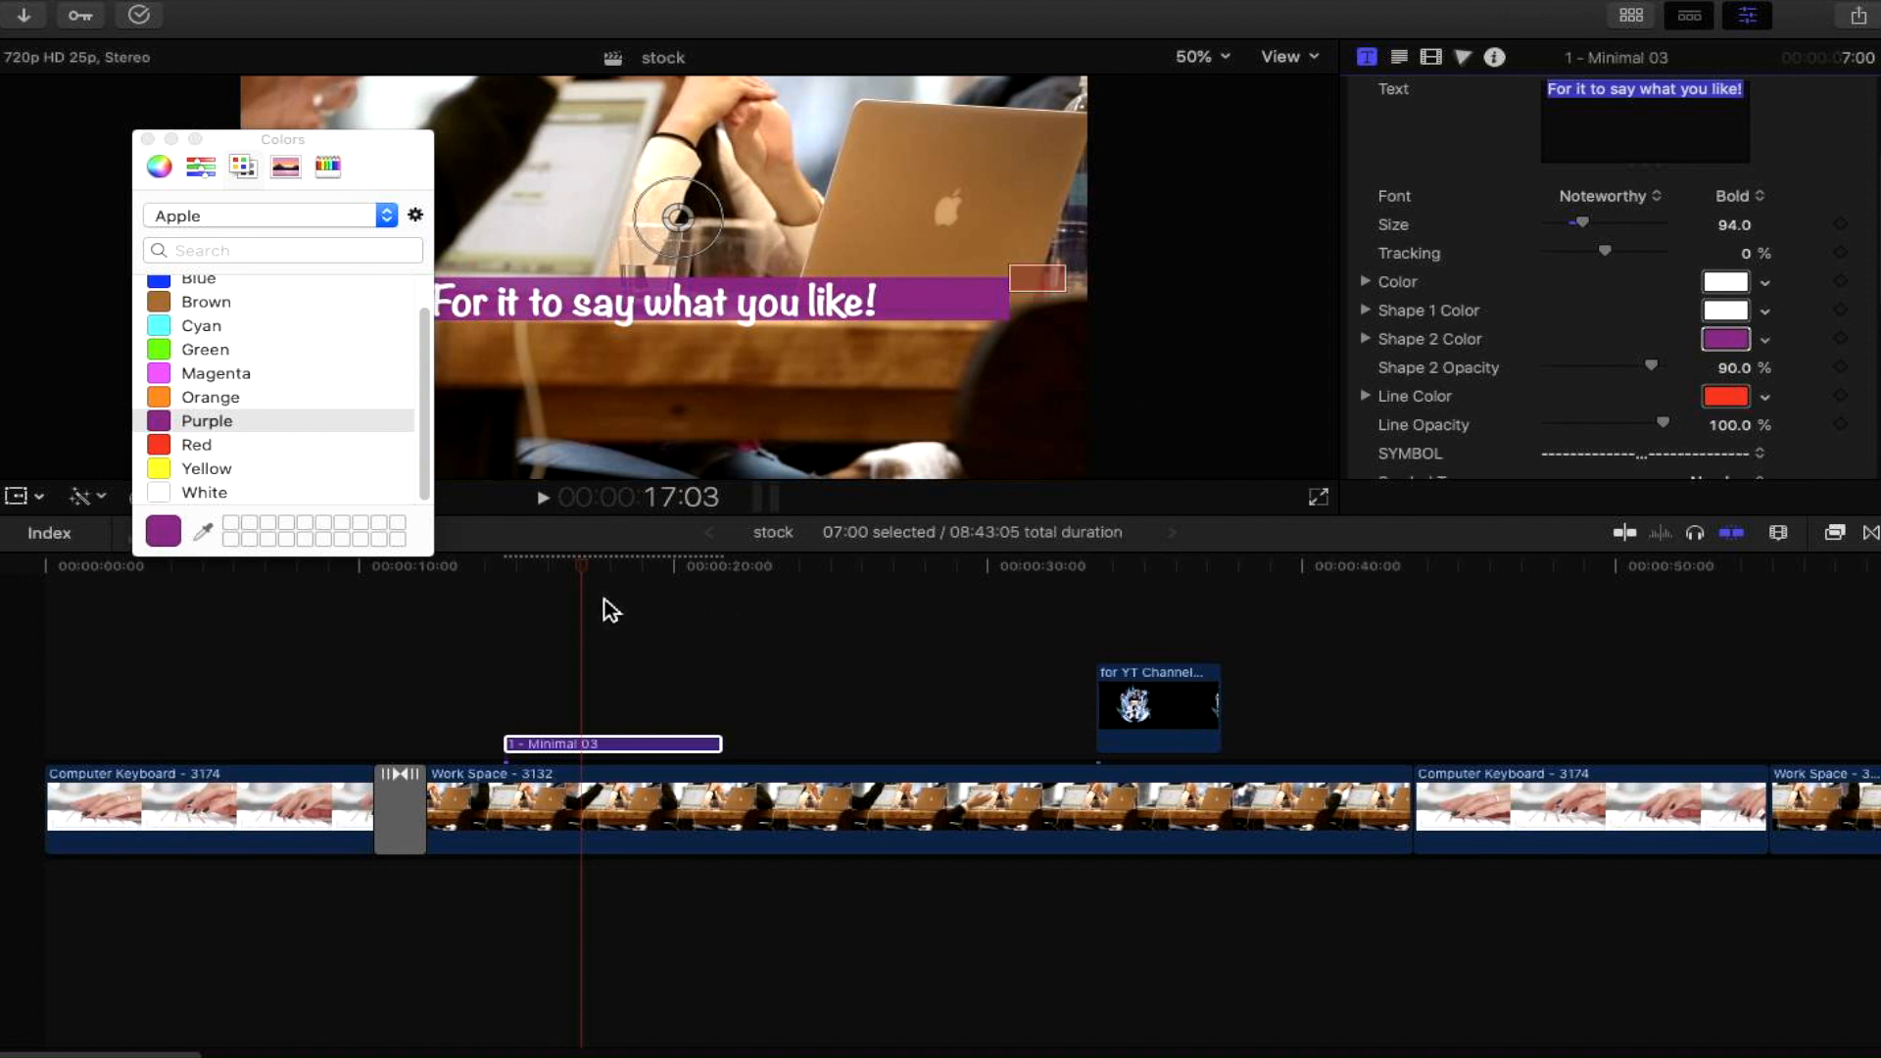
left_click_drag(584, 586, 527, 577)
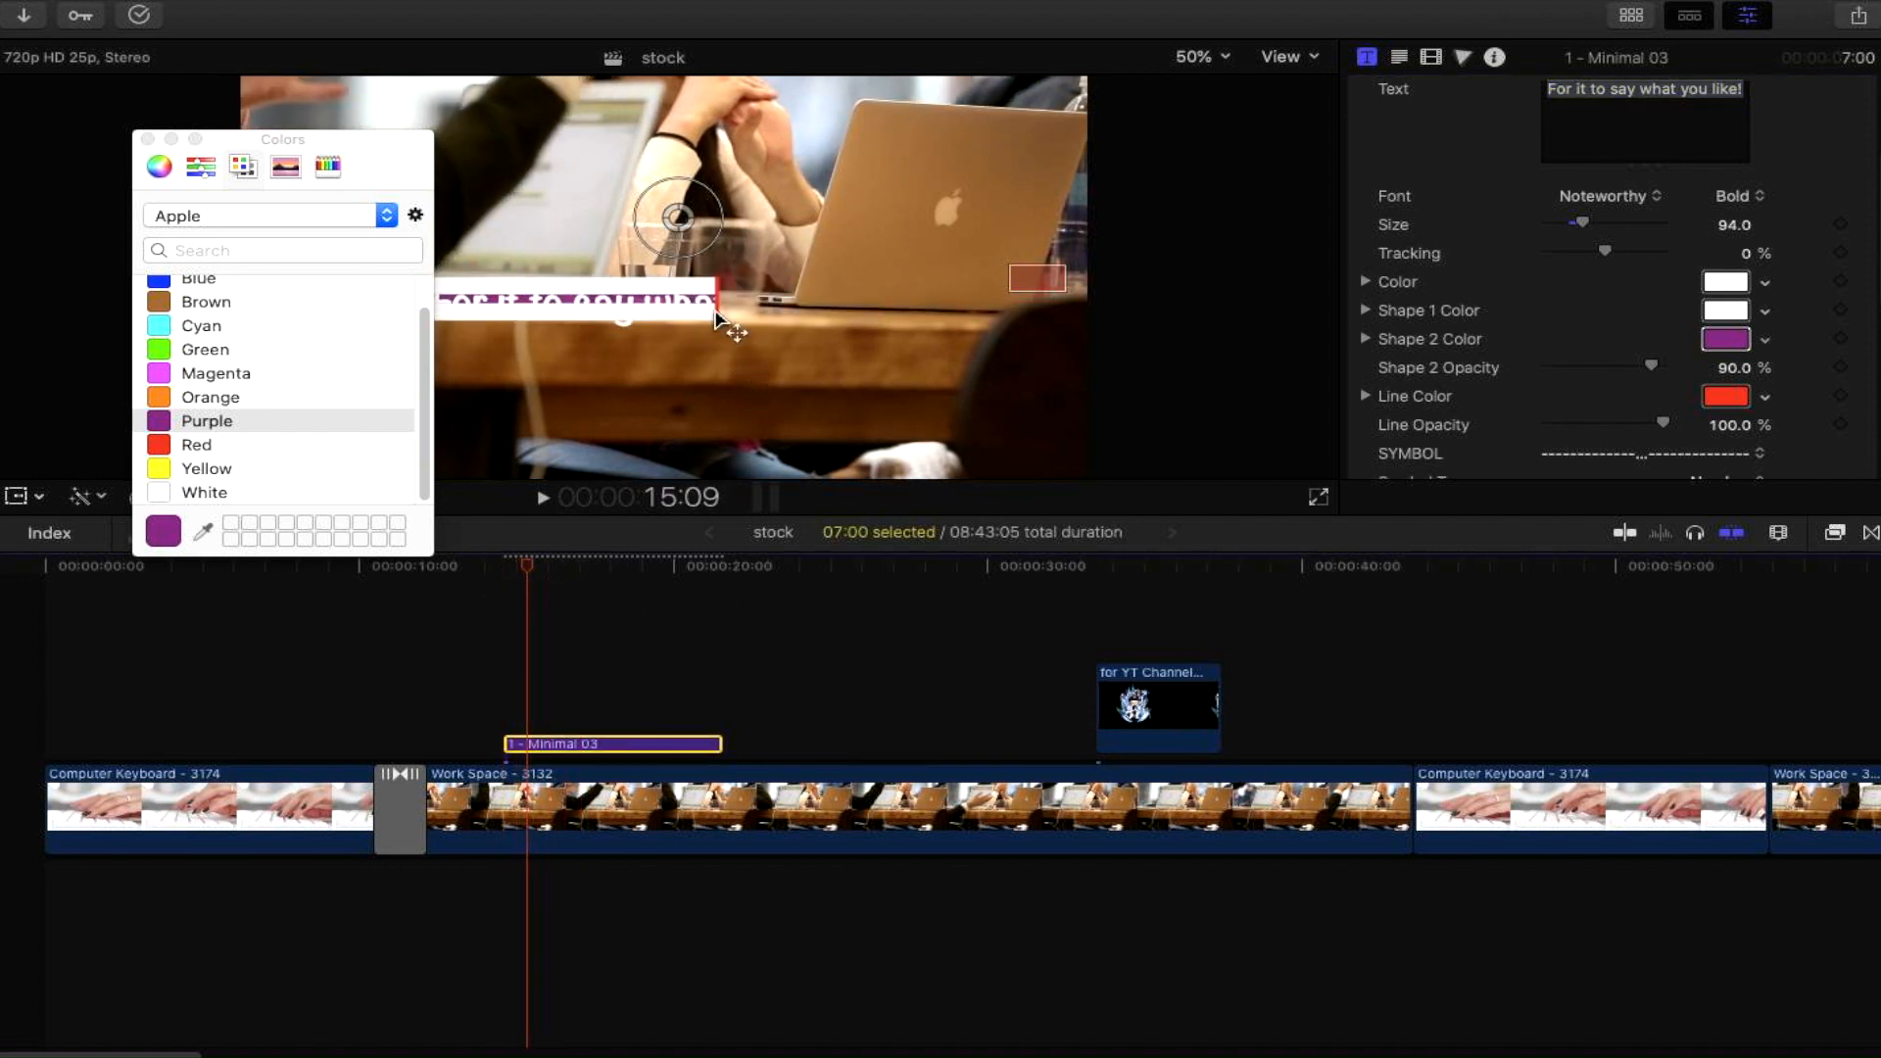
left_click(1727, 398)
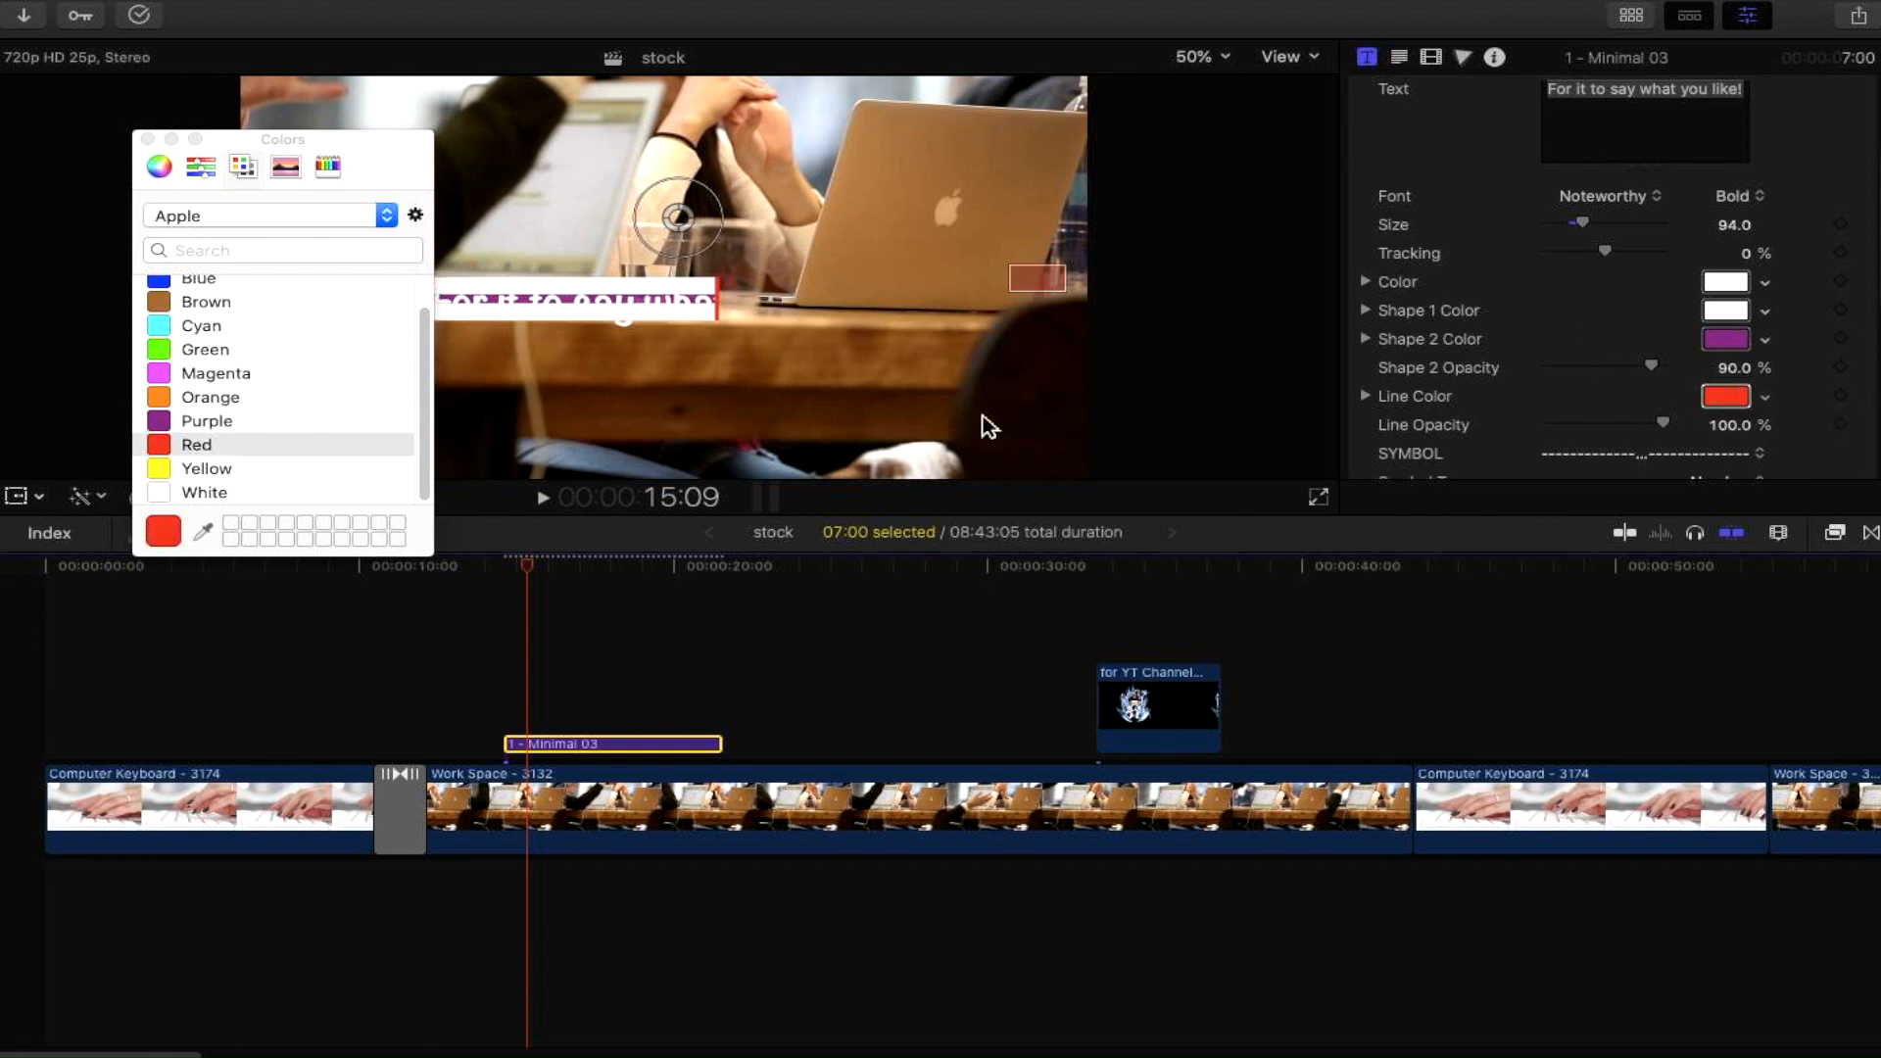
left_click(164, 305)
left_click(171, 396)
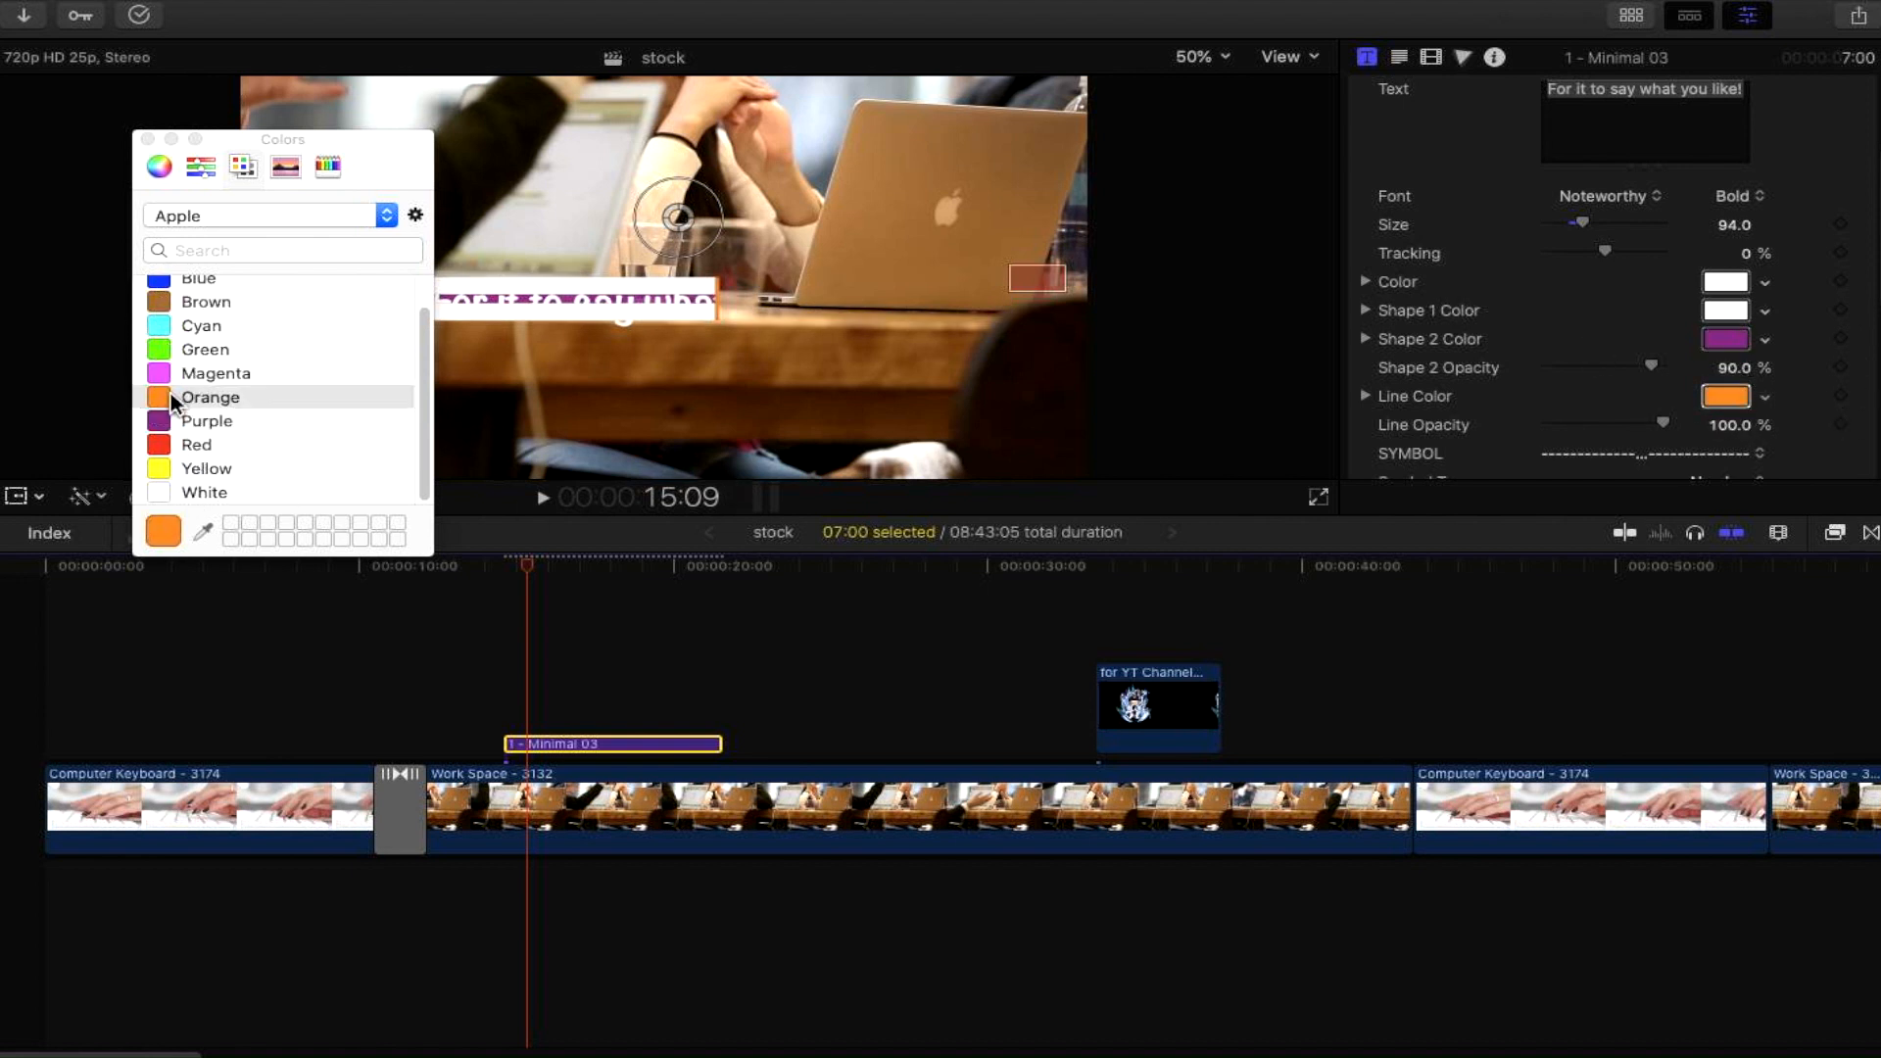
left_click(165, 290)
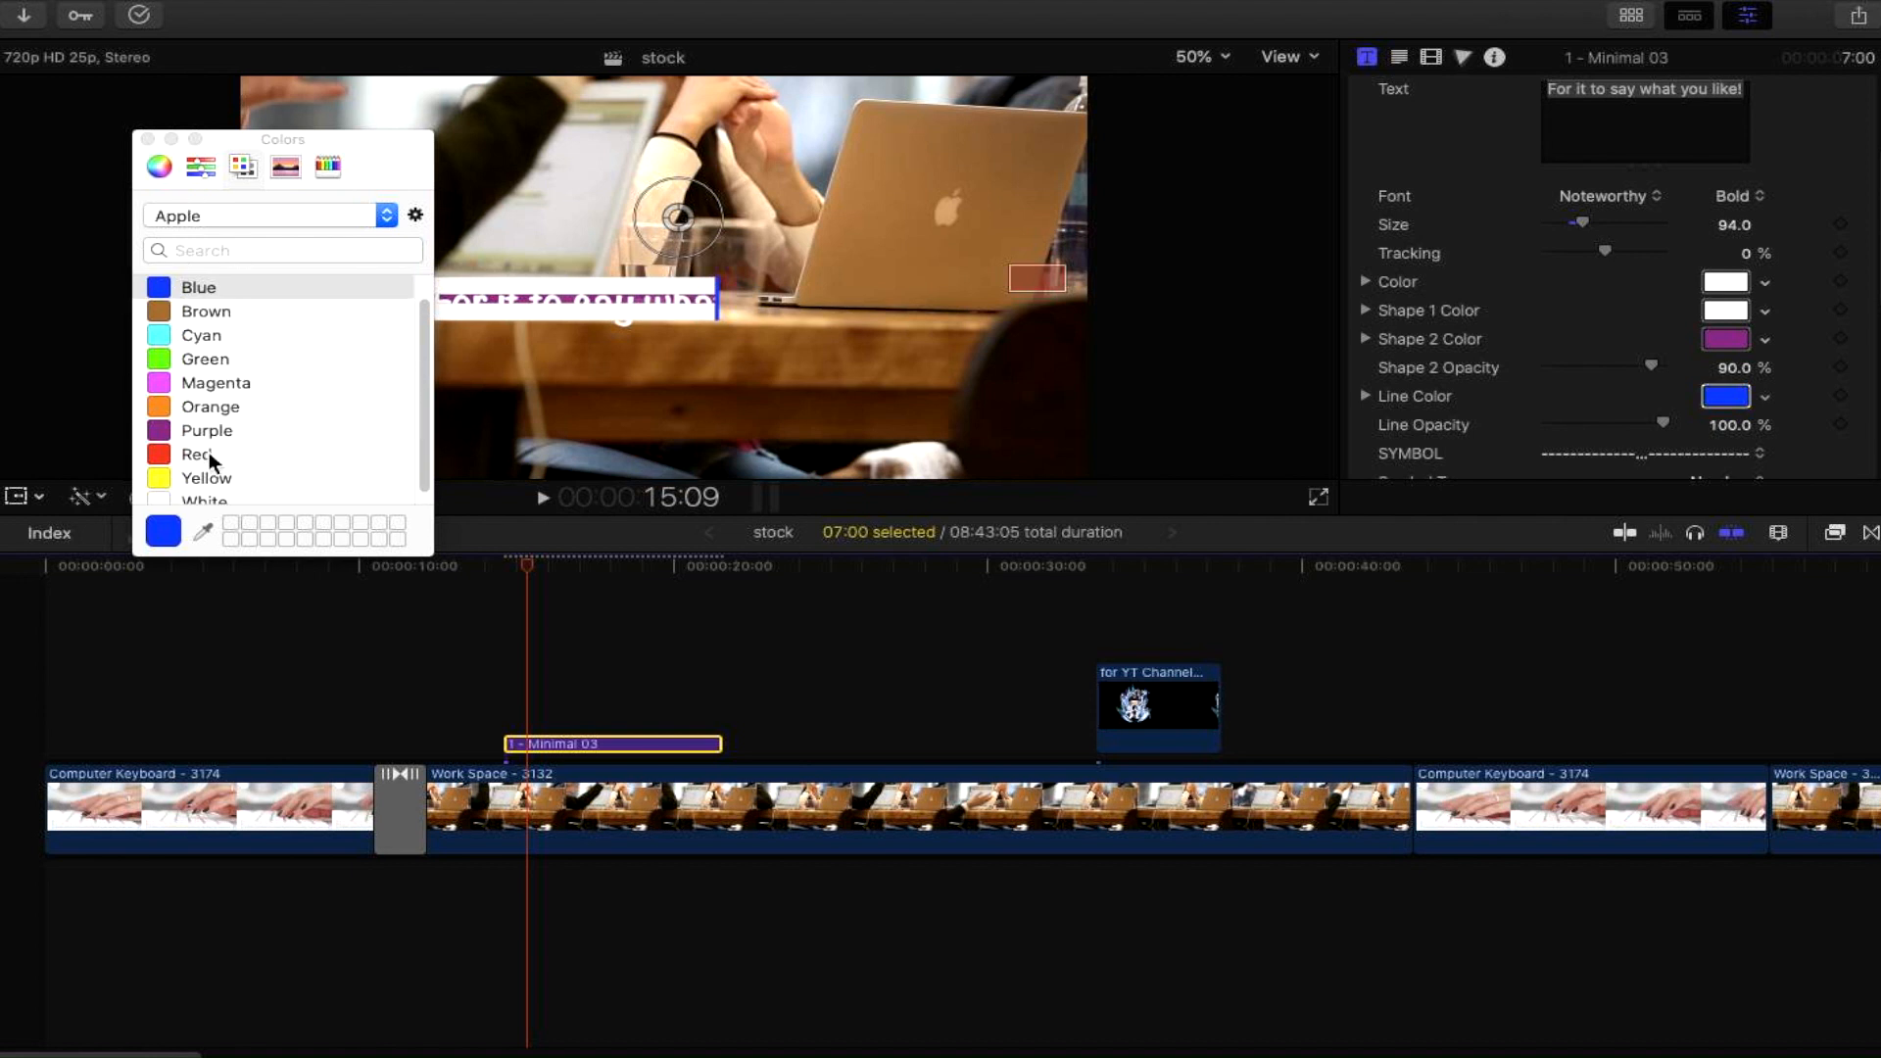
left_click(148, 139)
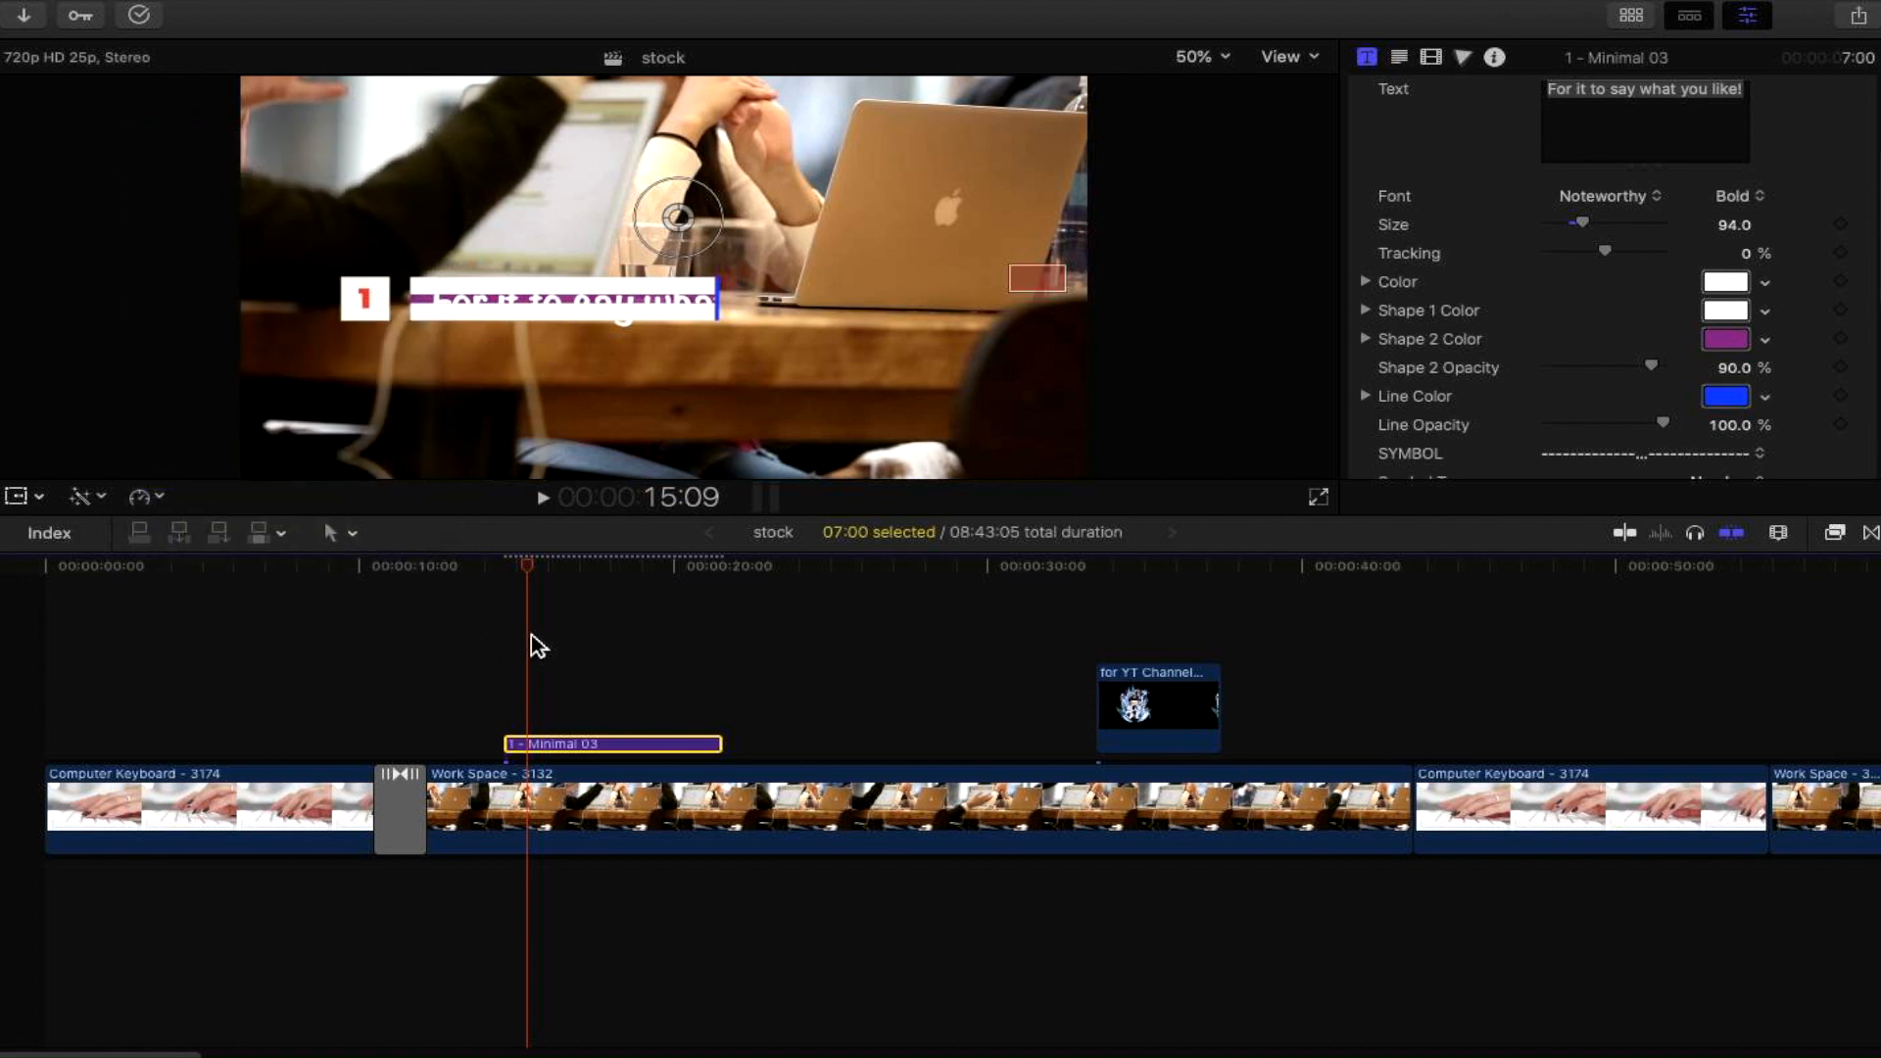
- Change the title's Symbol Type to minus
scroll(1631, 313, "down", 5)
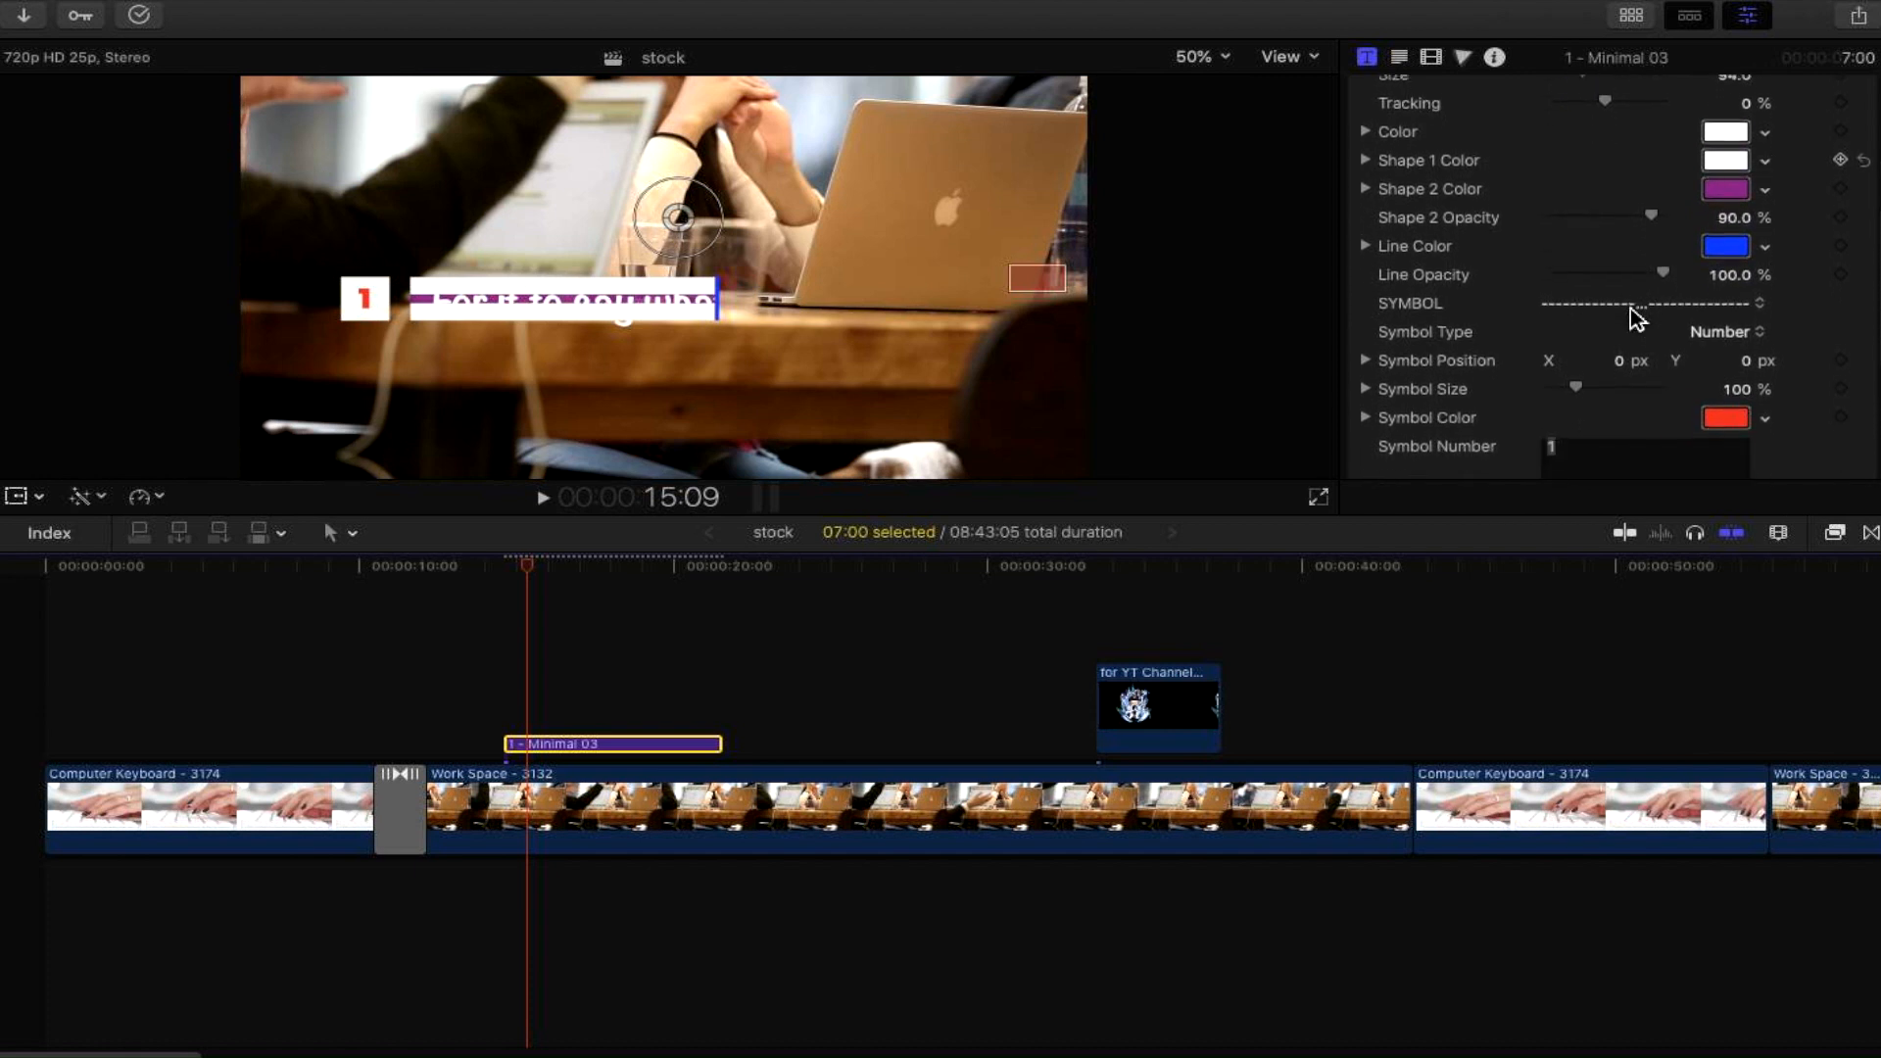
scroll(1636, 318, "down", 1)
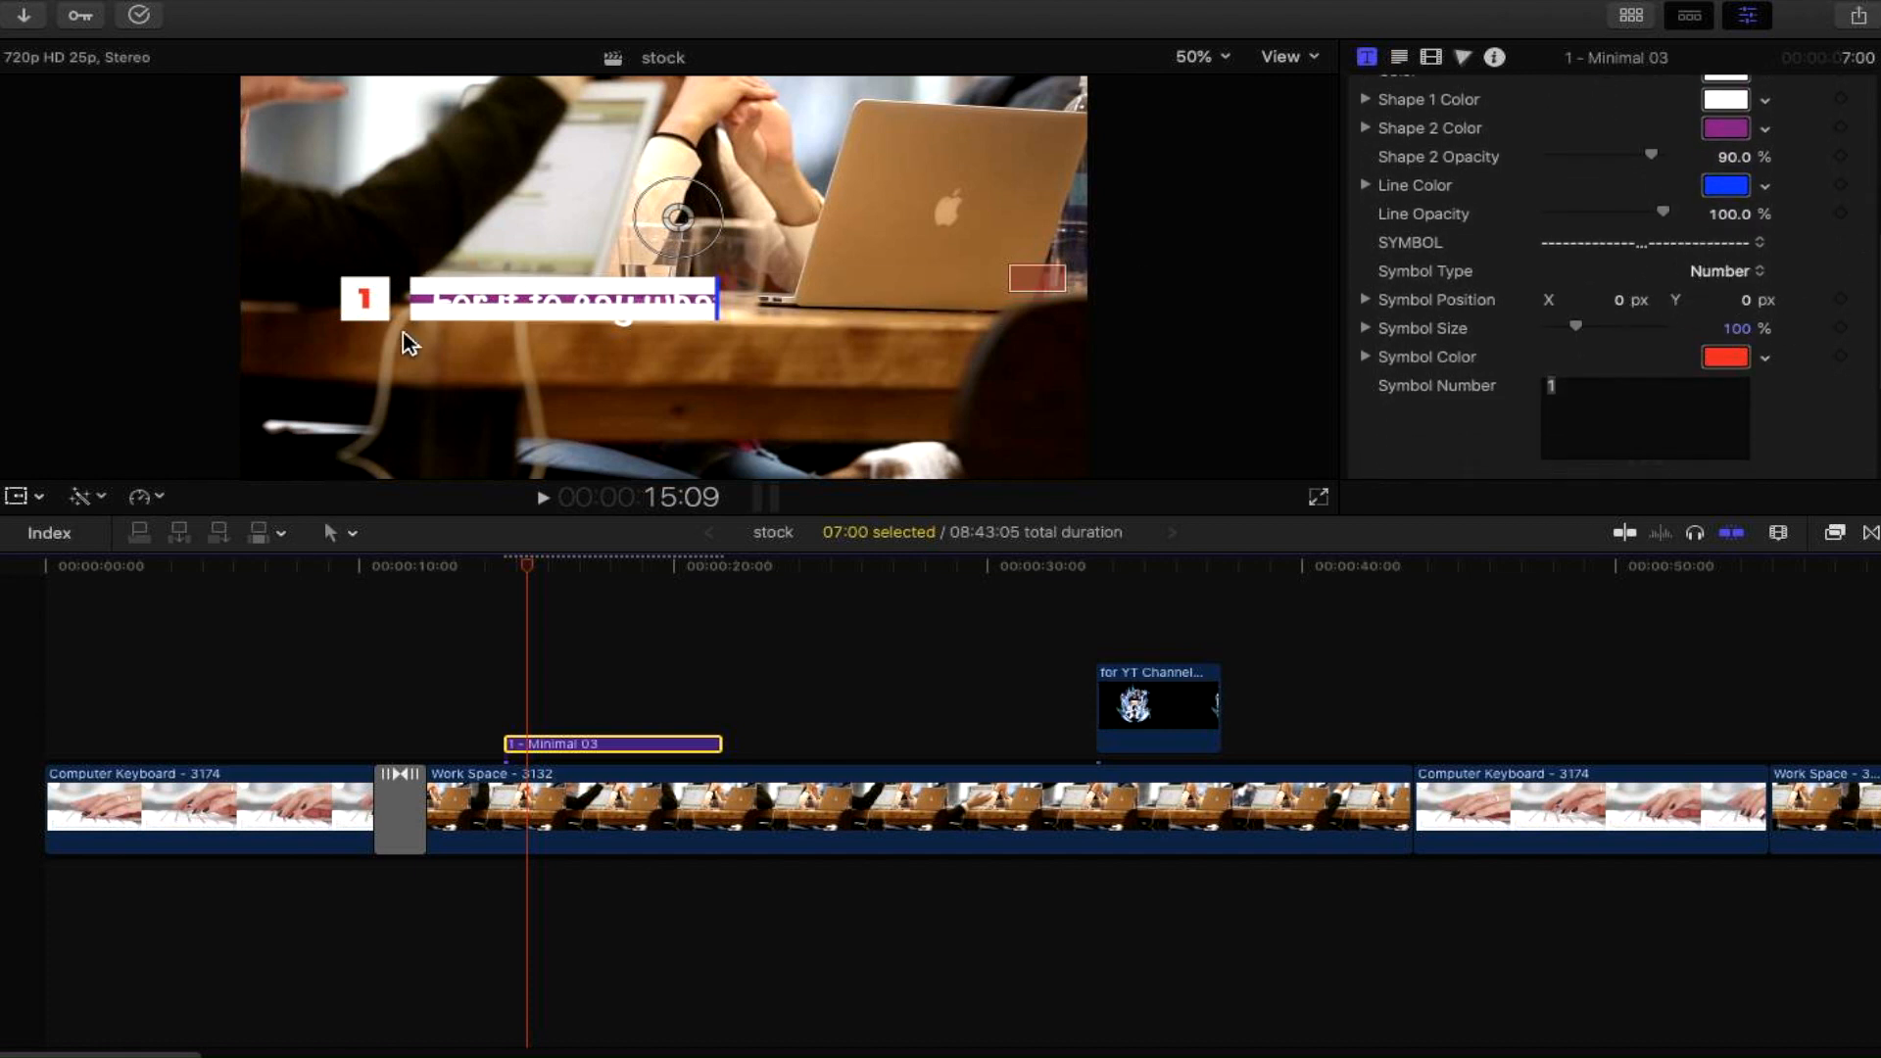
left_click(1756, 276)
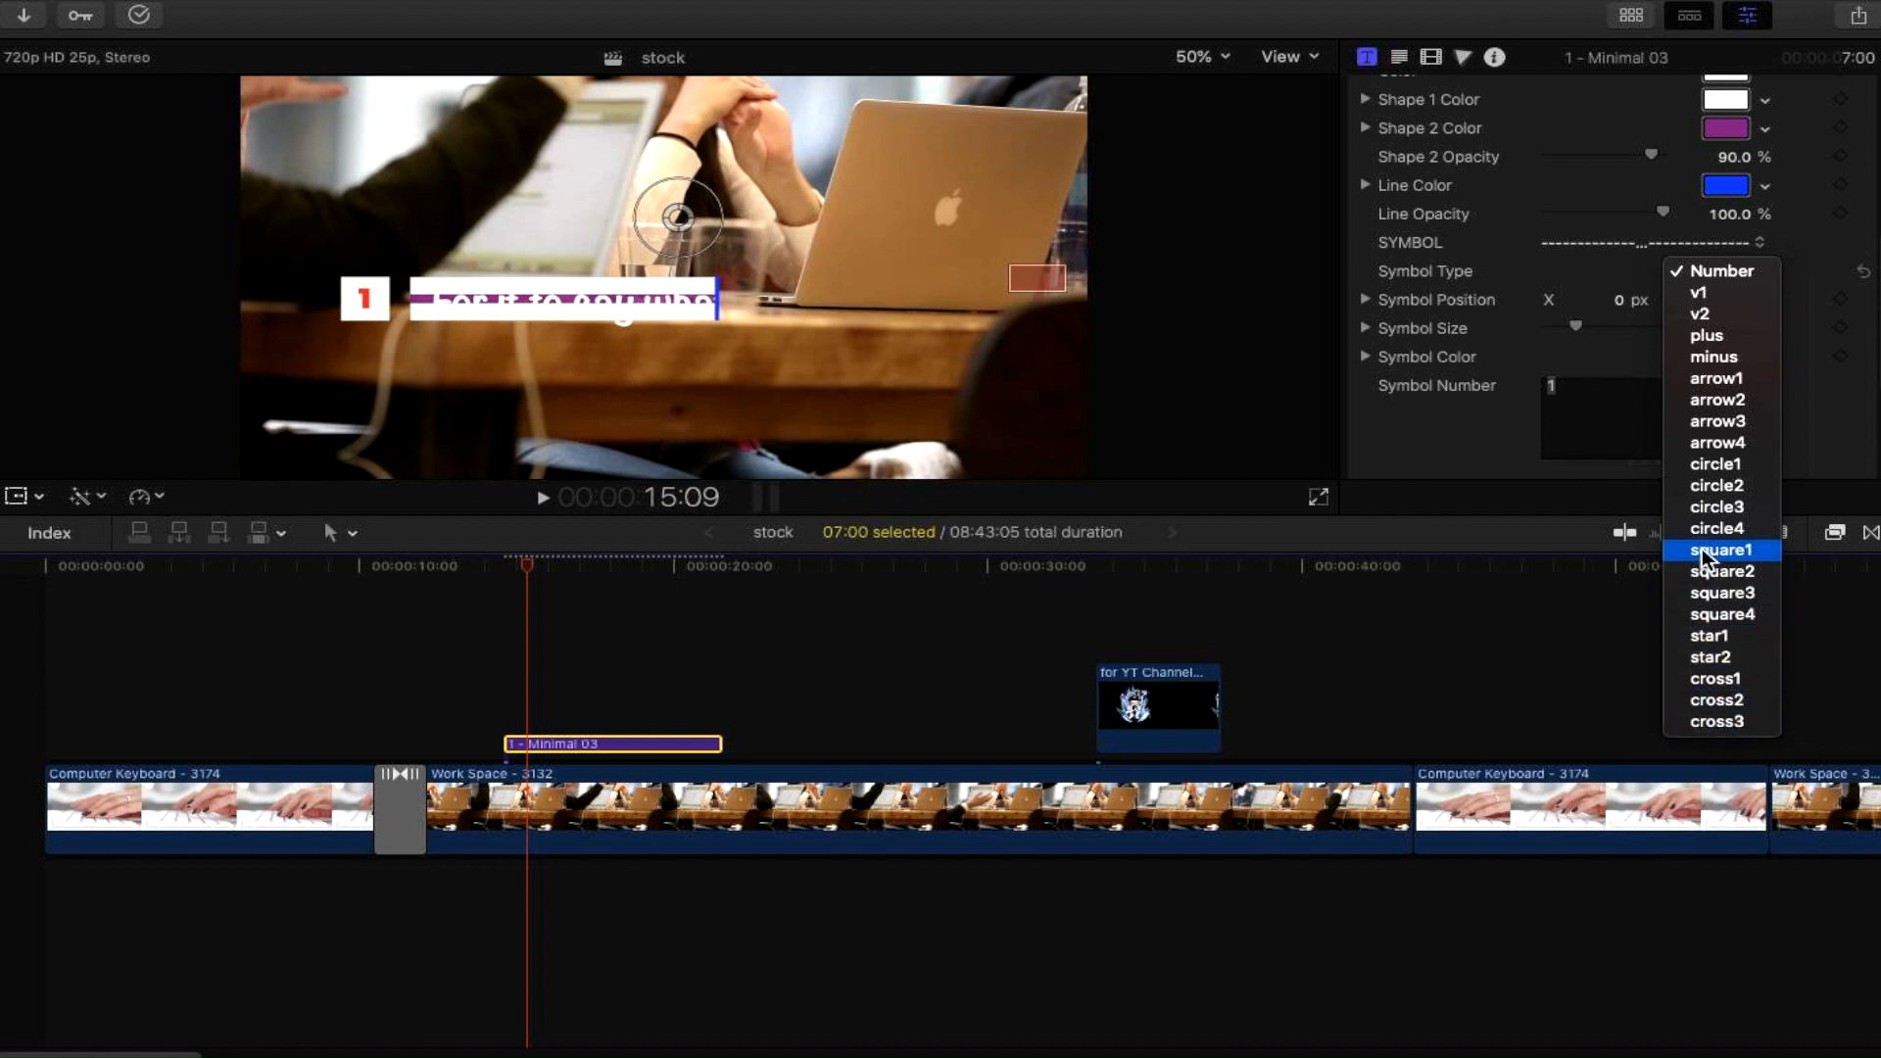
left_click(1713, 357)
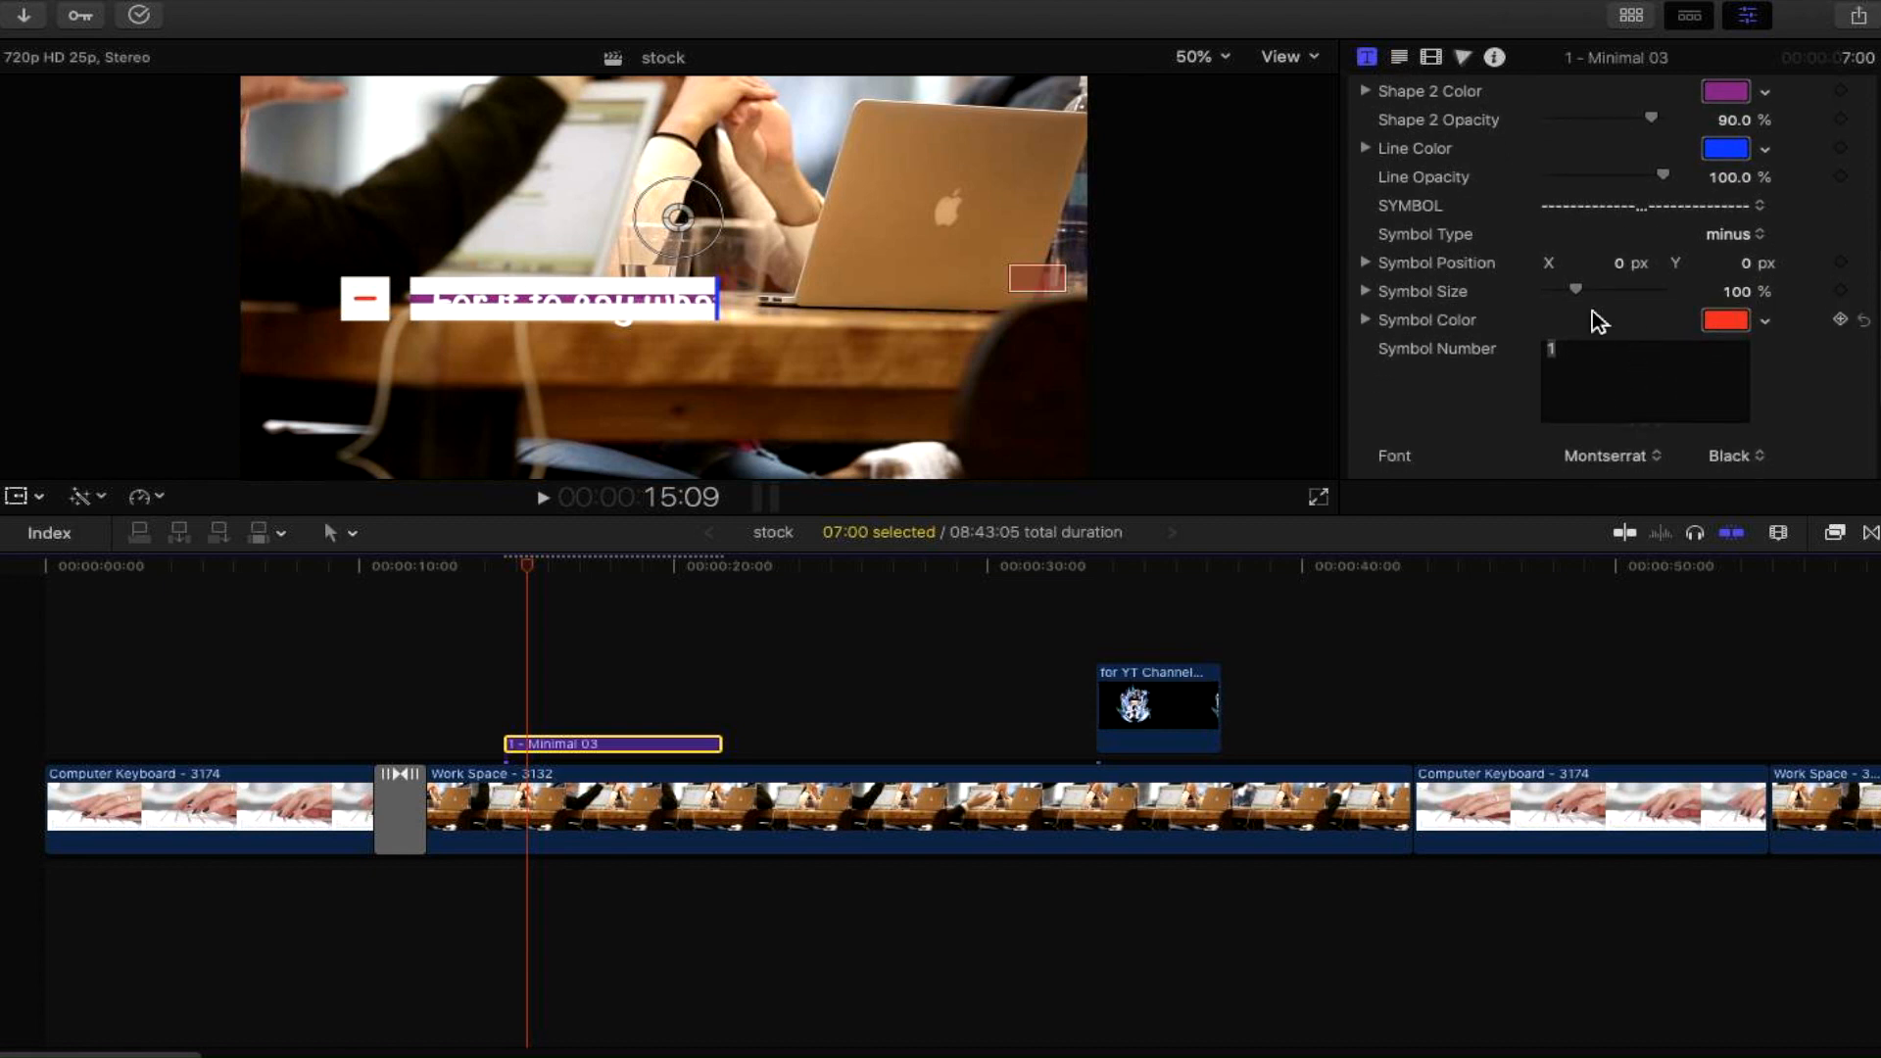
- Review the title's published parameters, and switch Build In and Build Out off and back on
scroll(1591, 310, "up", 2)
scroll(1596, 318, "up", 3)
scroll(1597, 318, "down", 2)
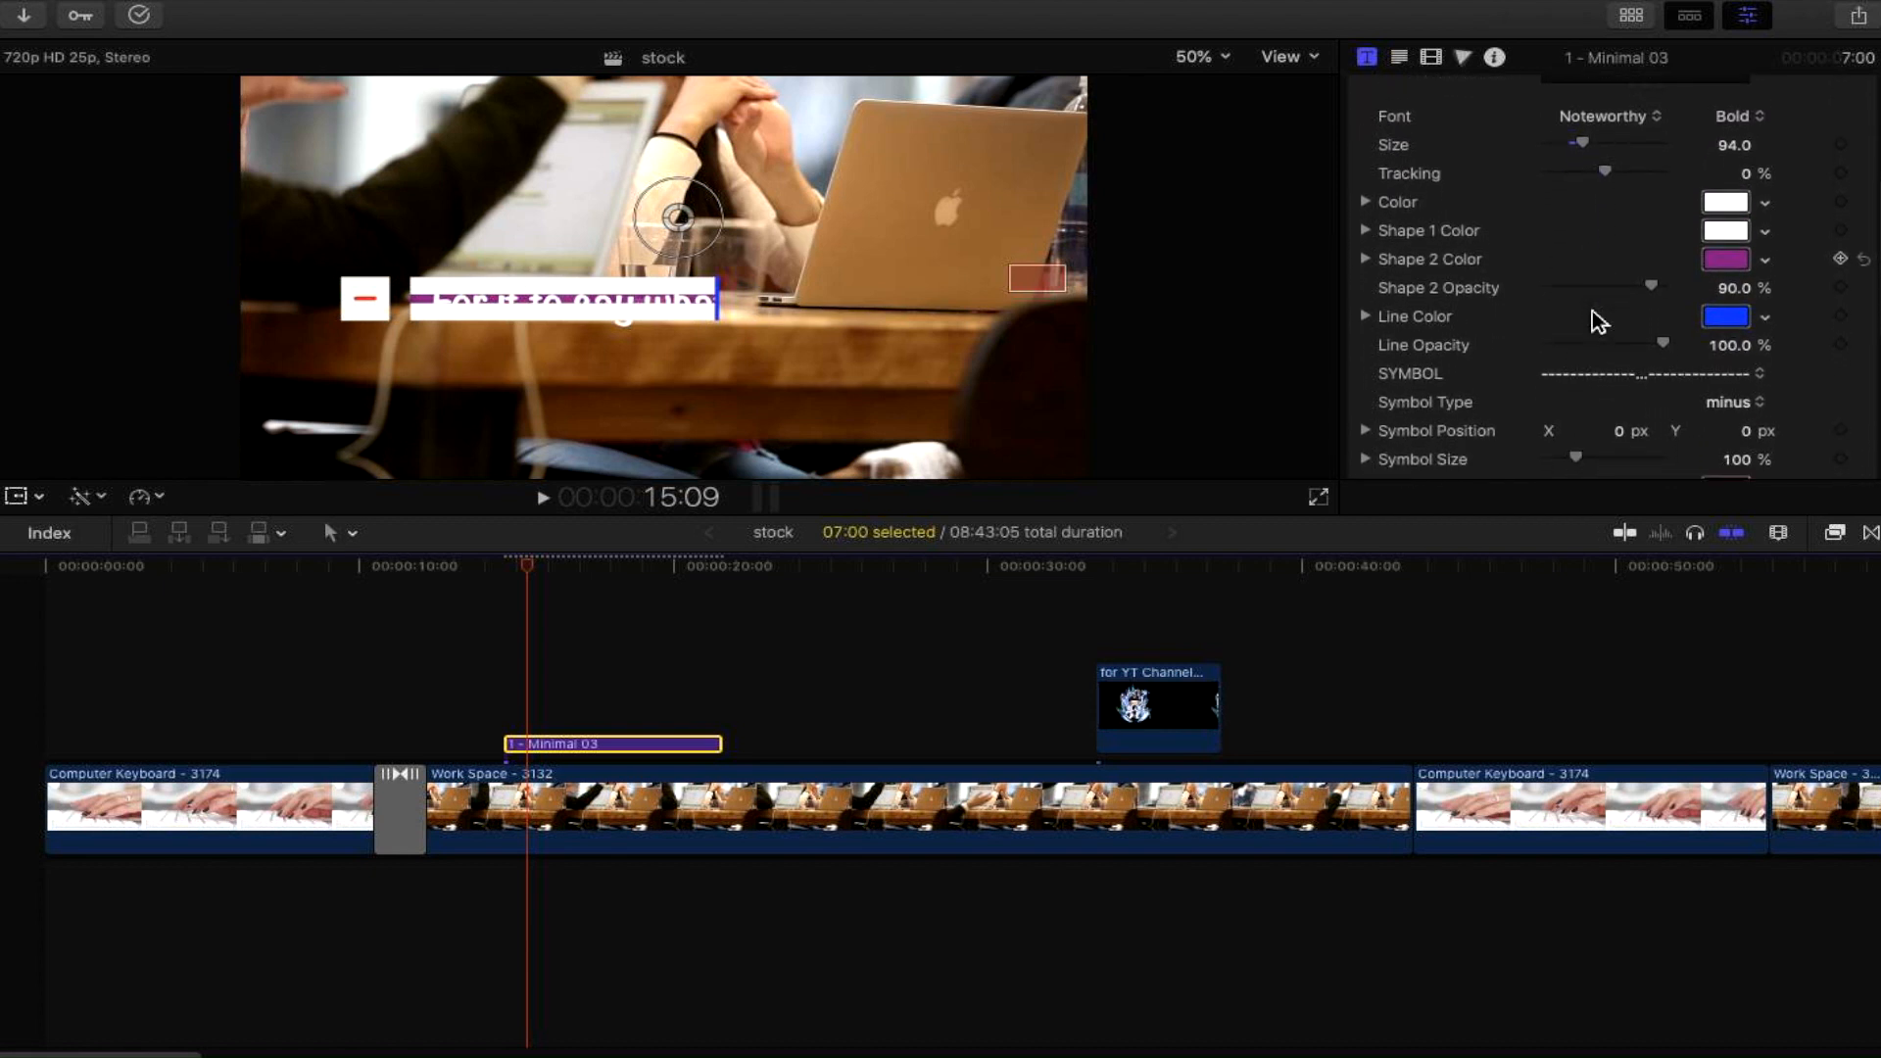
scroll(1598, 319, "up", 5)
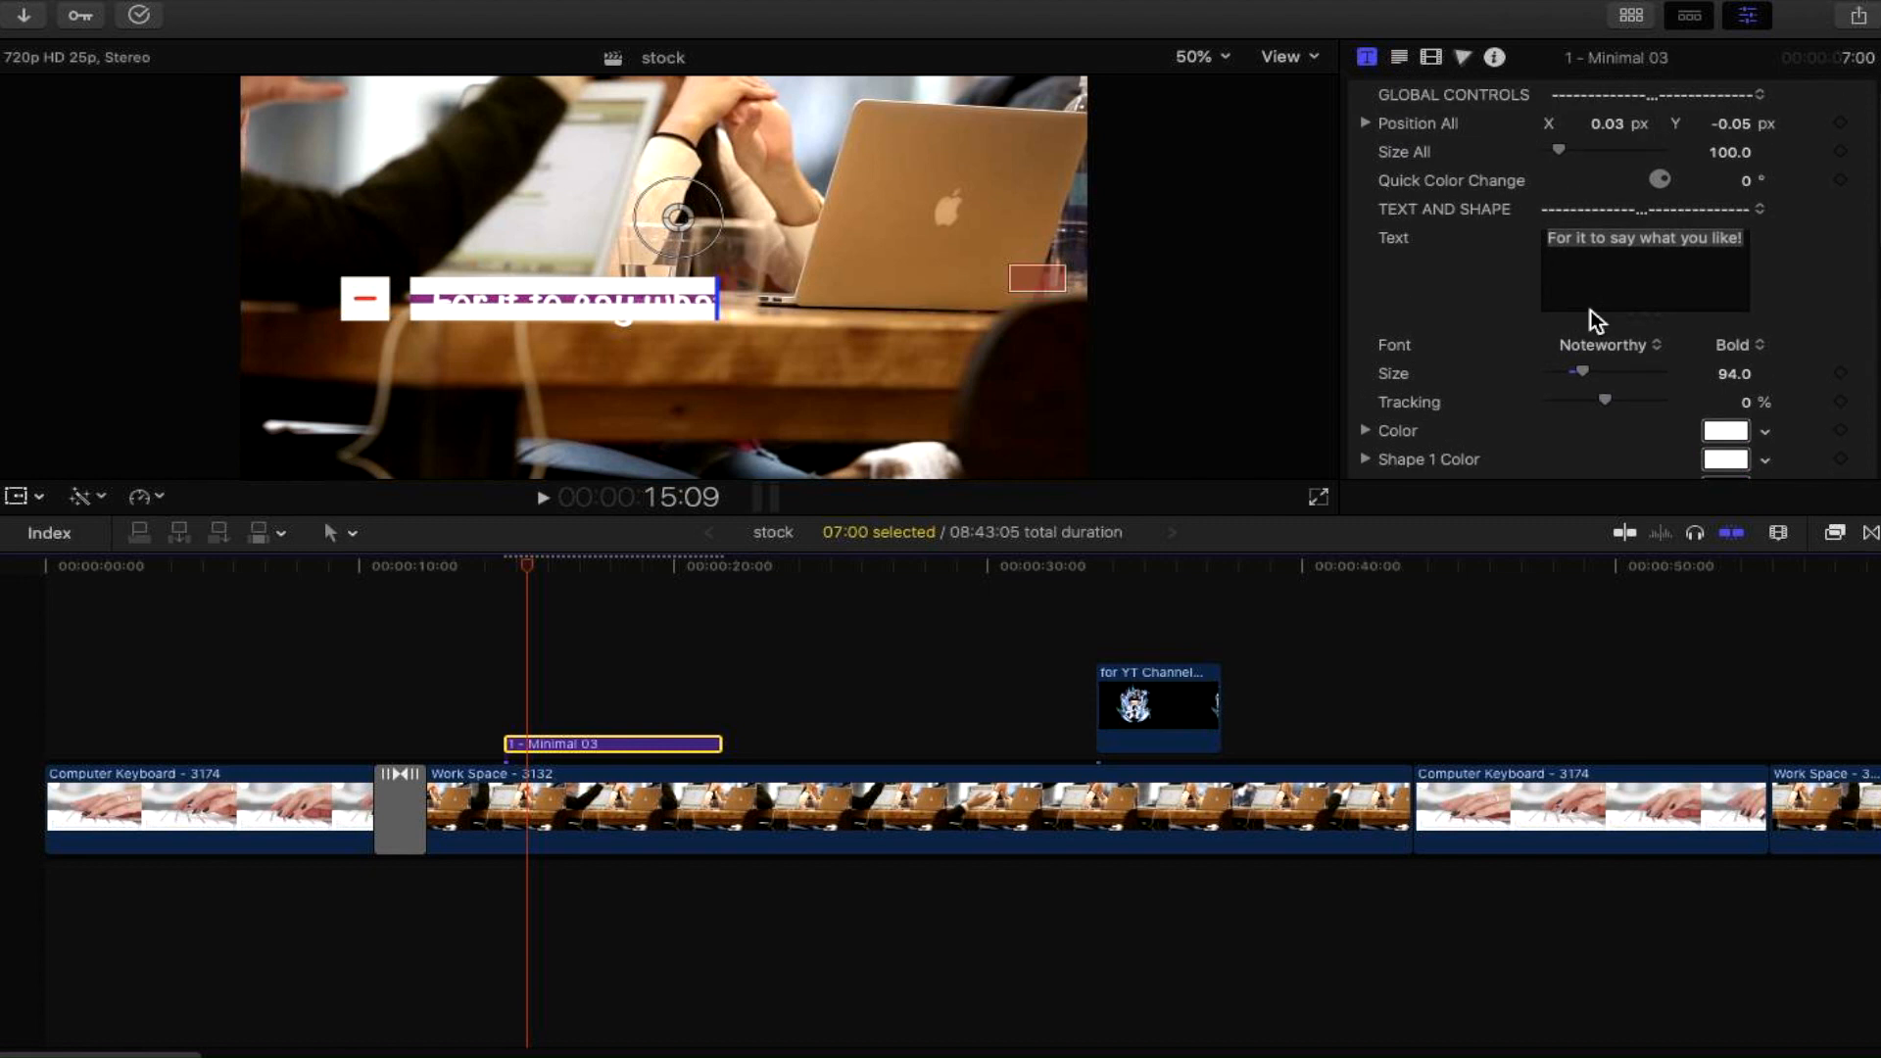
scroll(1589, 310, "down", 8)
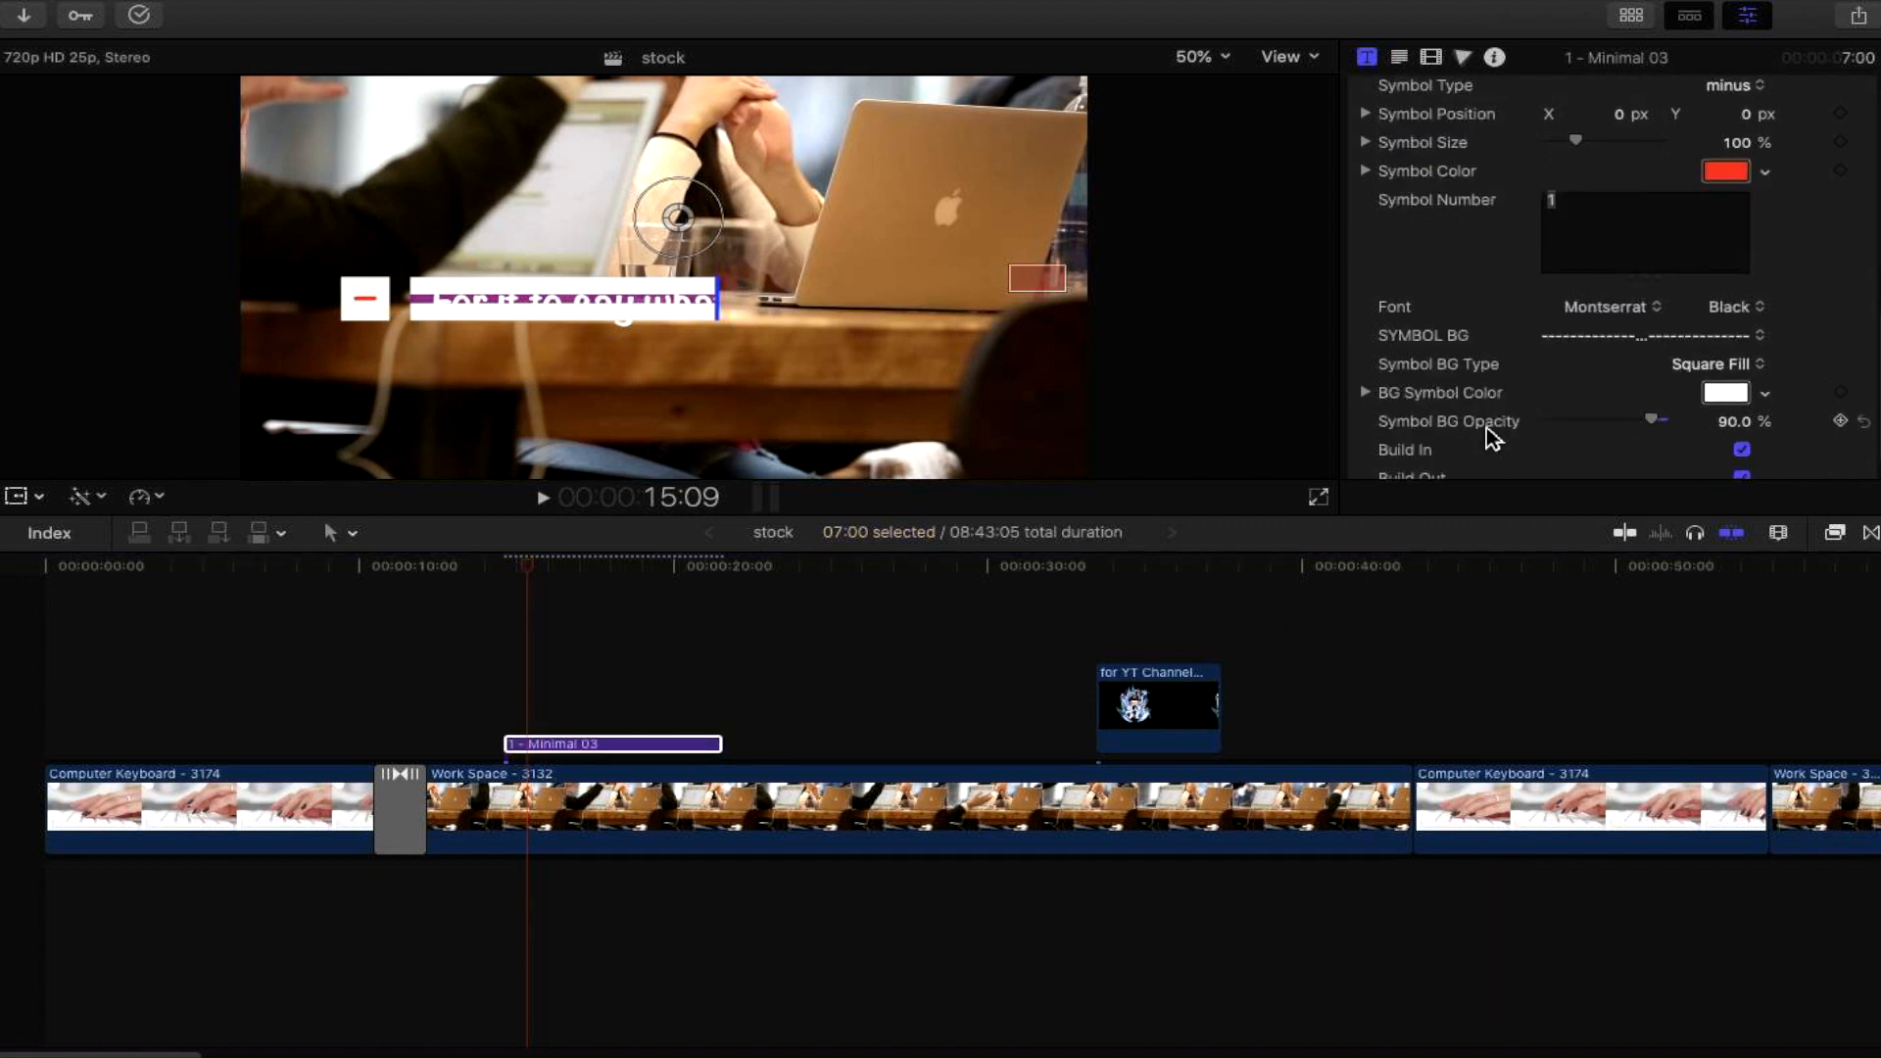
scroll(1489, 436, "down", 1)
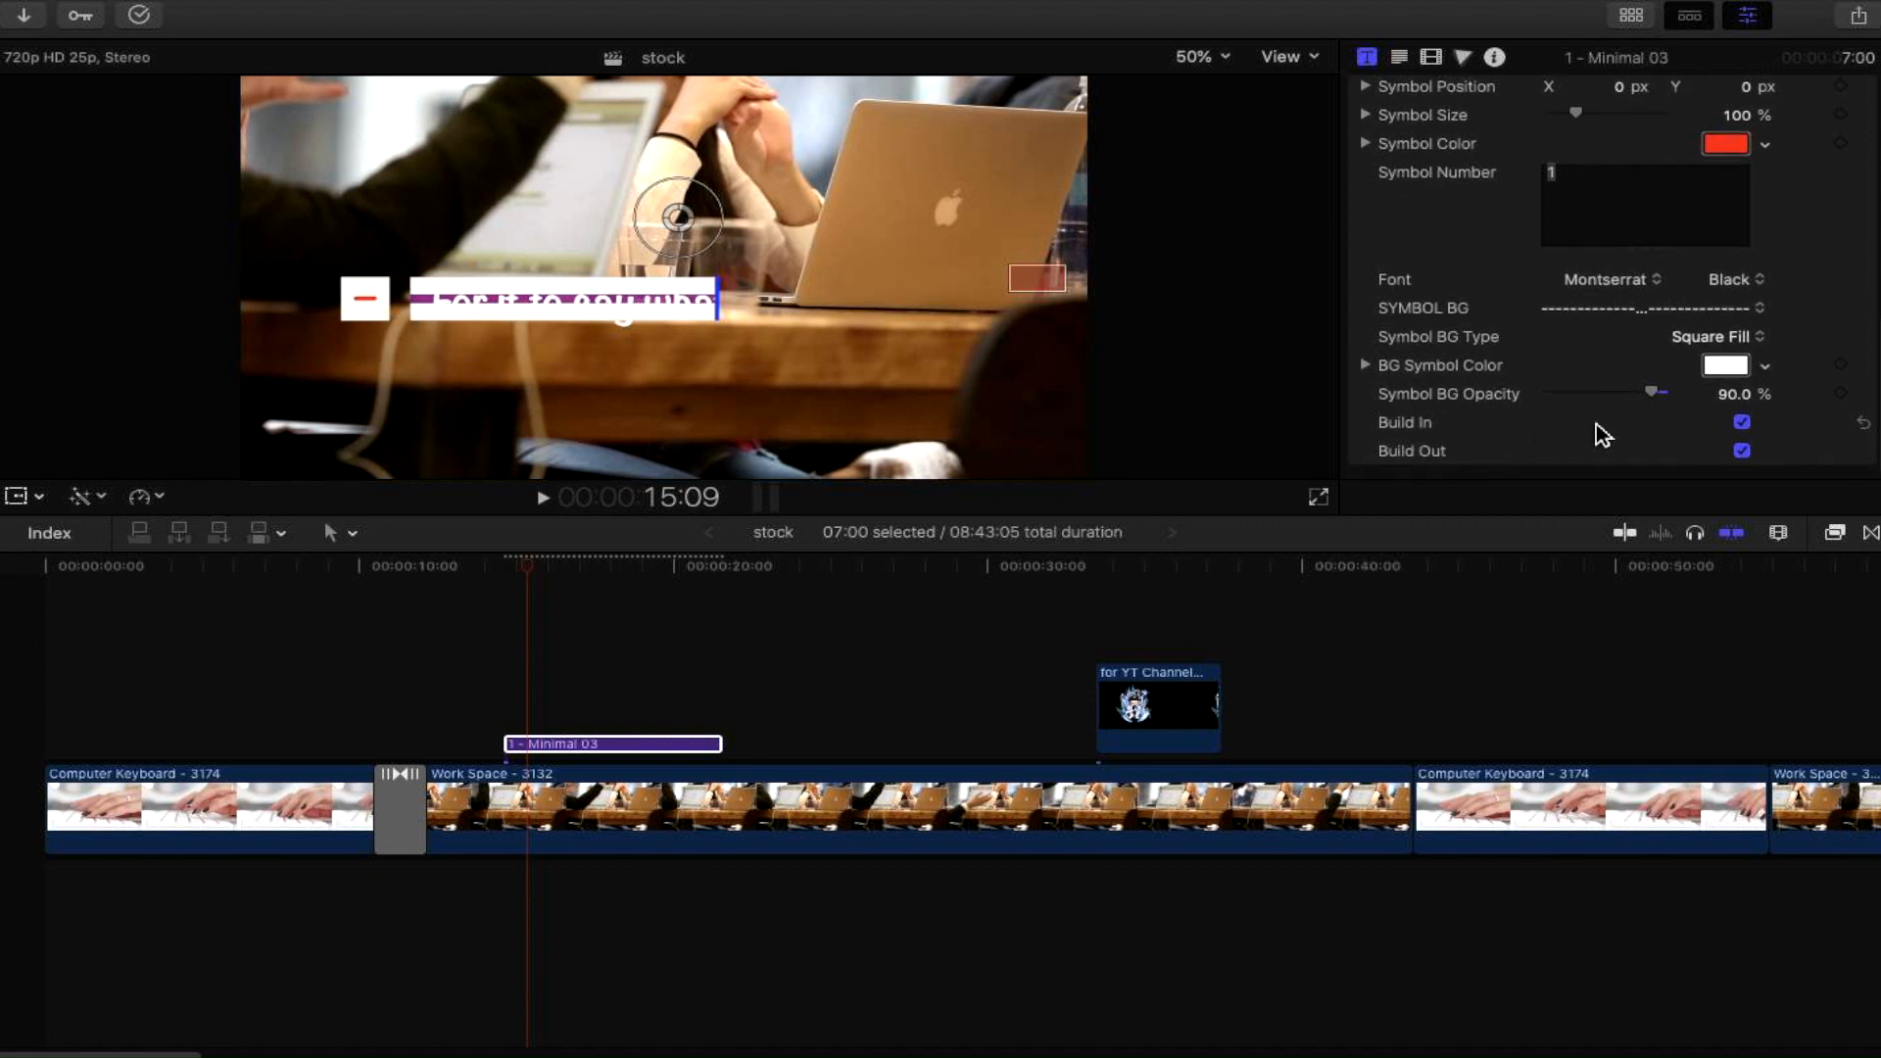
left_click(1742, 424)
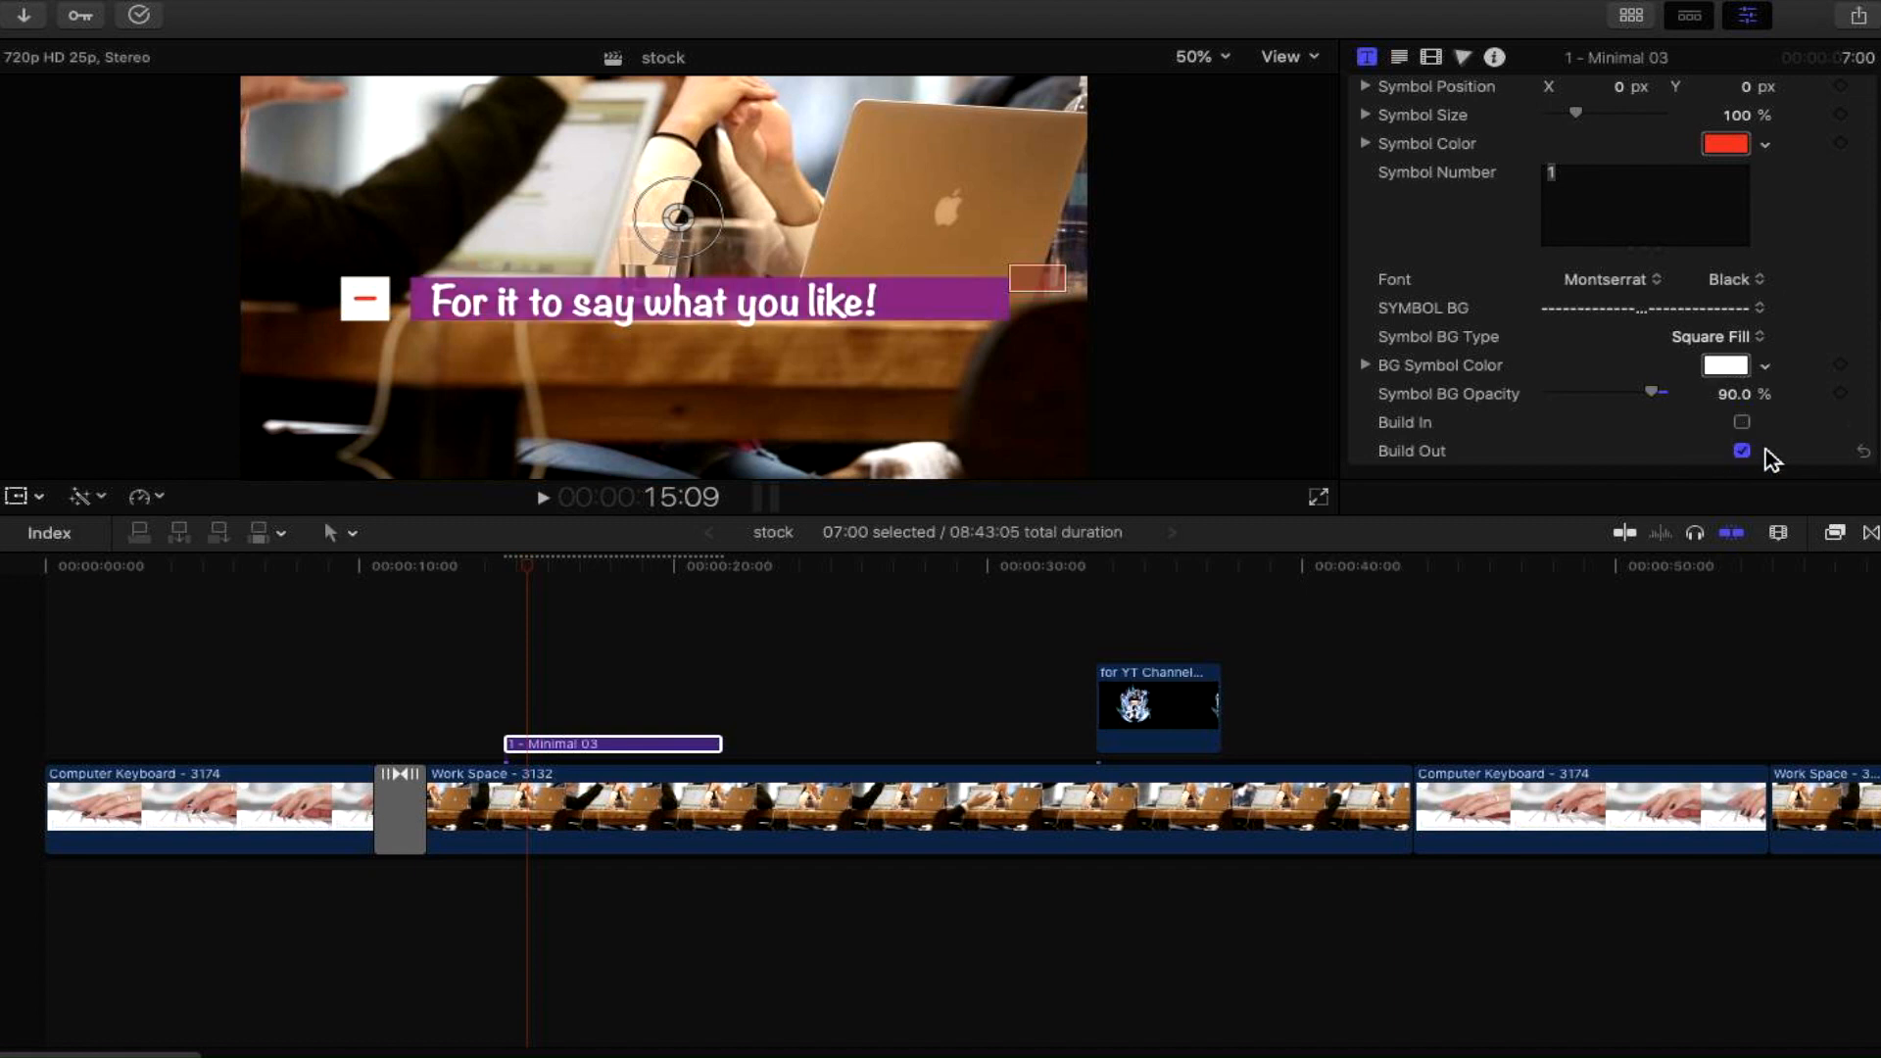
left_click(1744, 452)
left_click(1742, 452)
left_click(1742, 423)
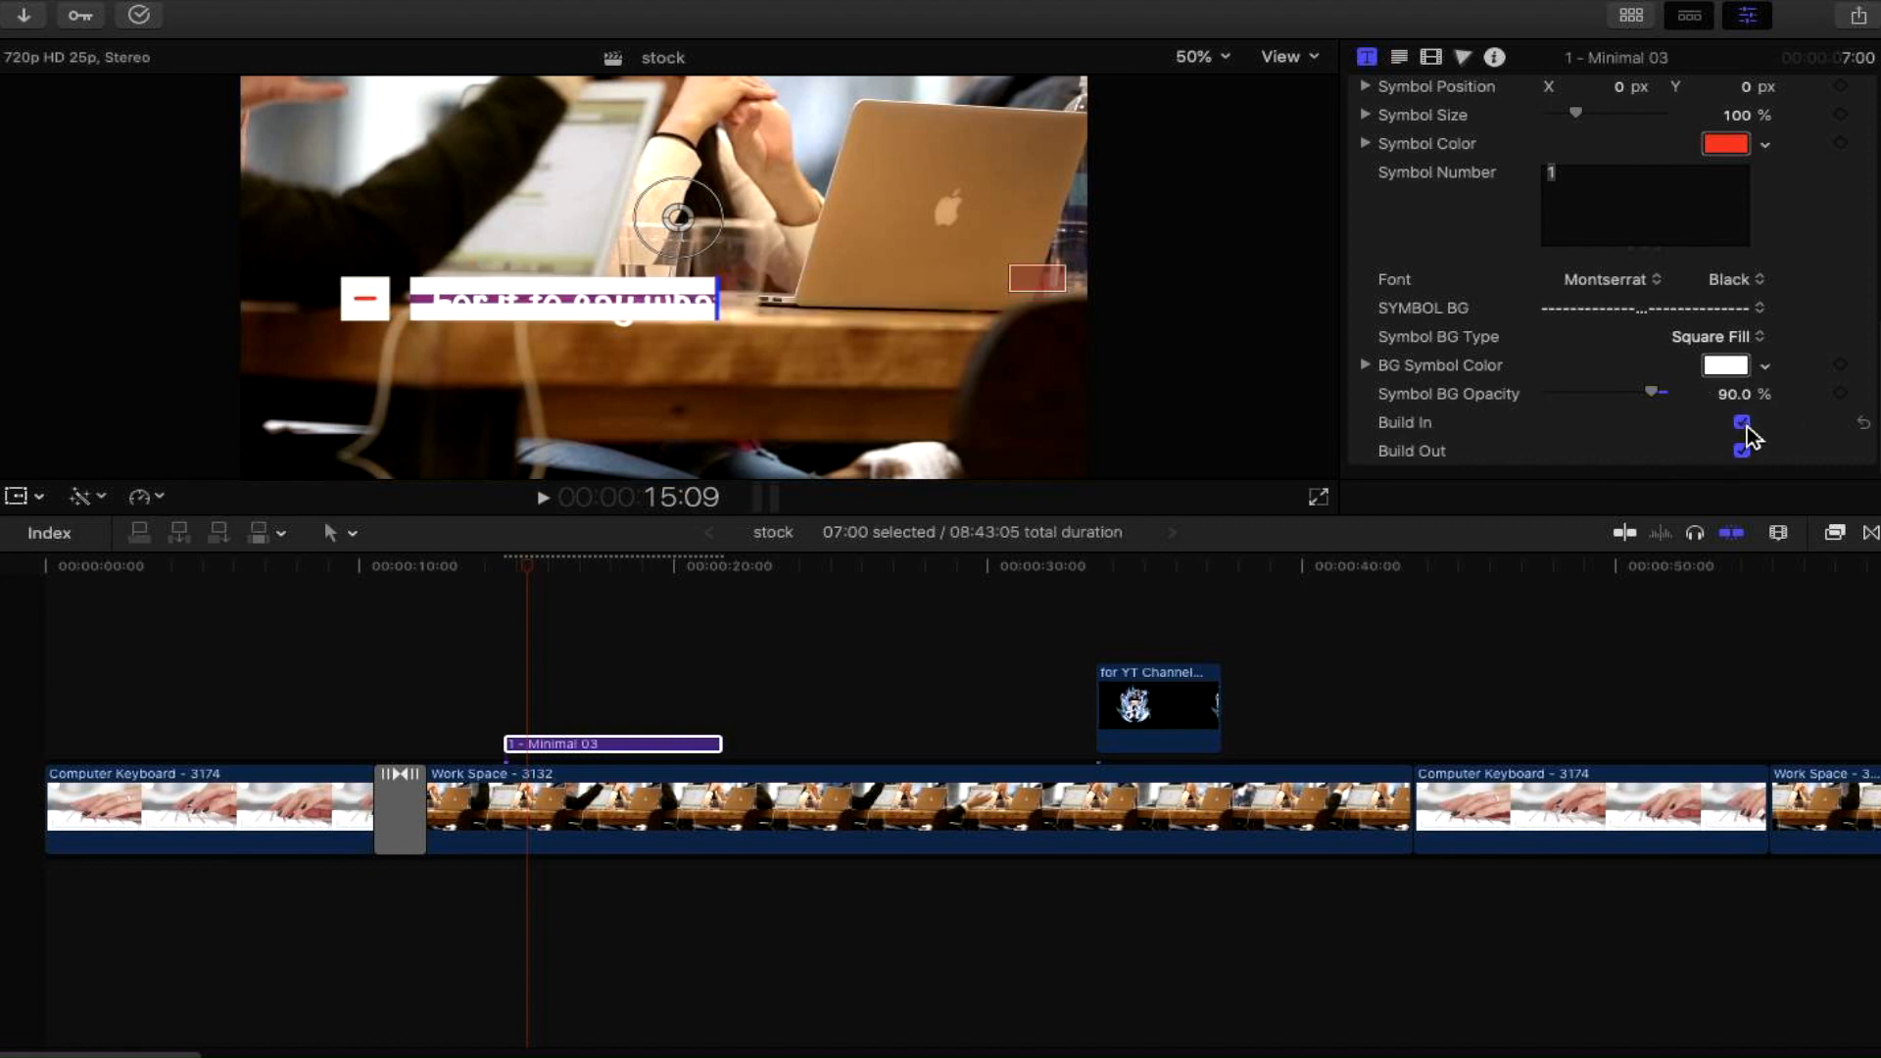
- Place the playhead at 16:24 and move the title to the frame's upper-left corner, at about X -0.33, Y 0.42
left_click(526, 570)
left_click_drag(528, 571, 584, 608)
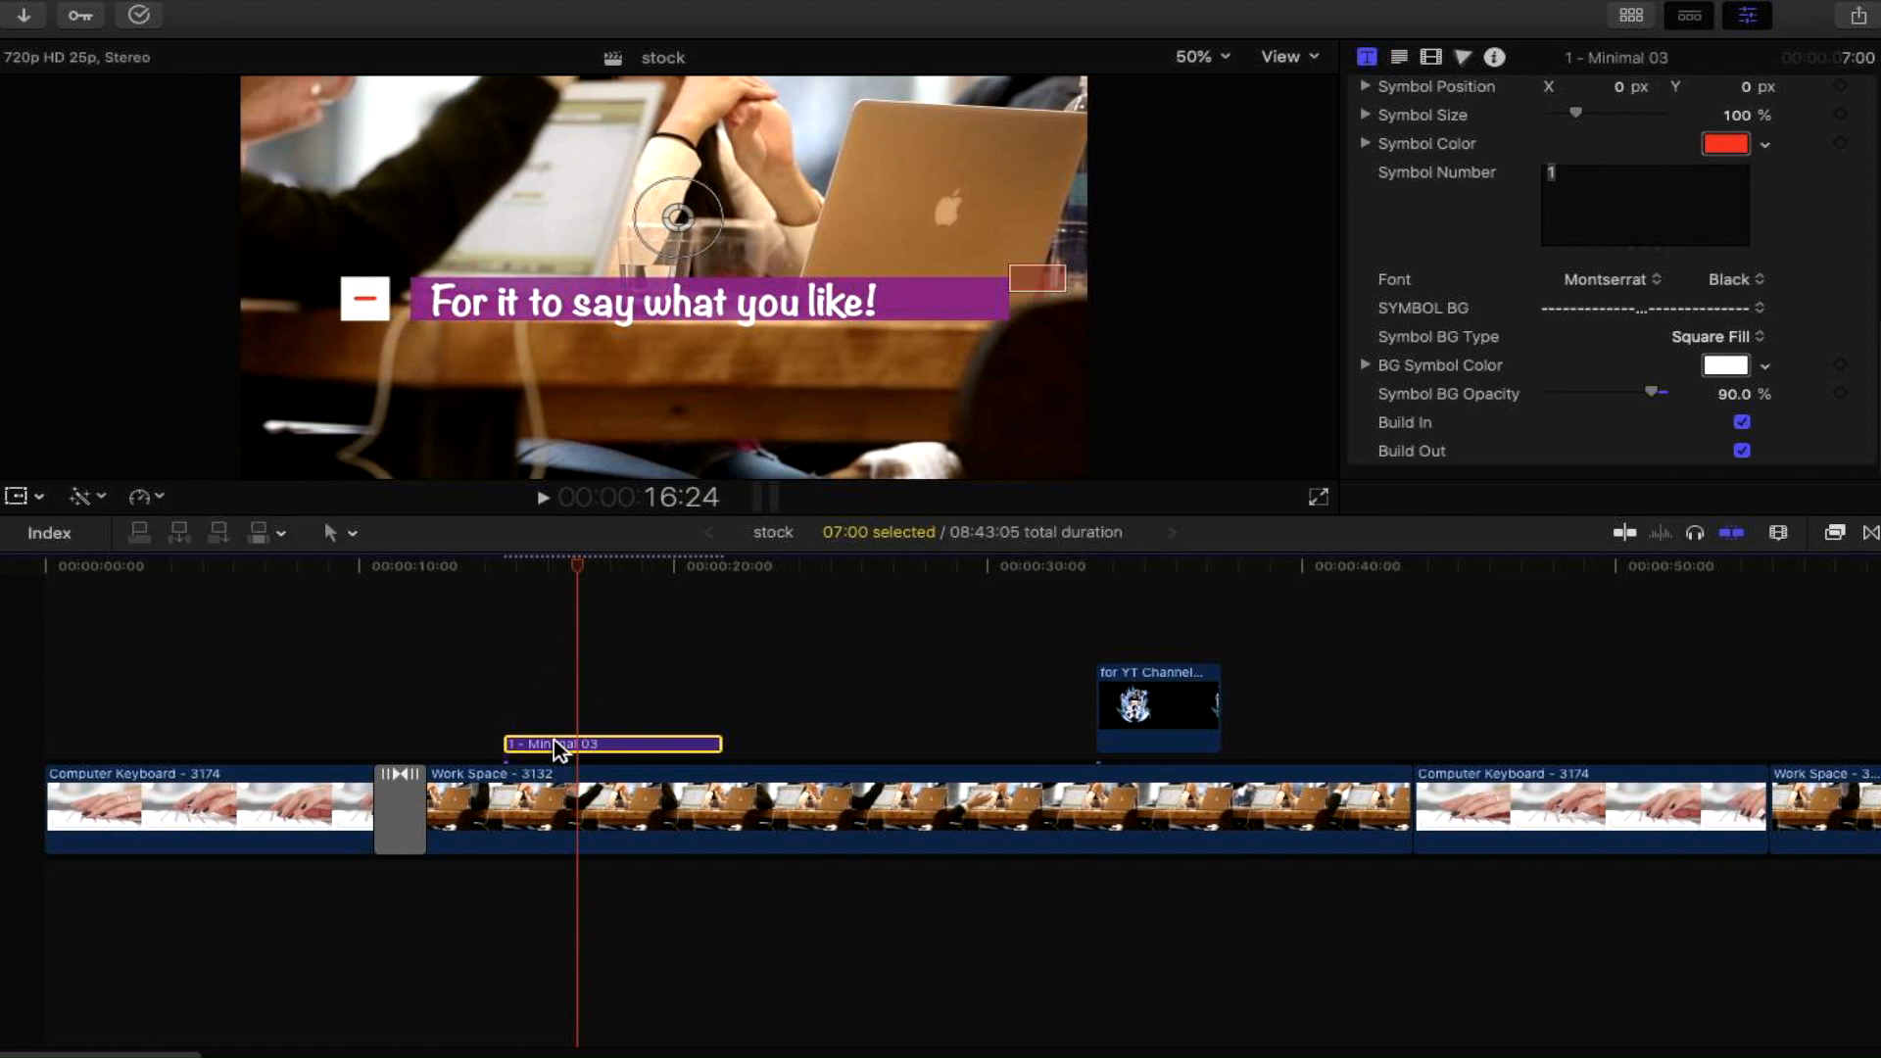
left_click_drag(684, 212, 518, 27)
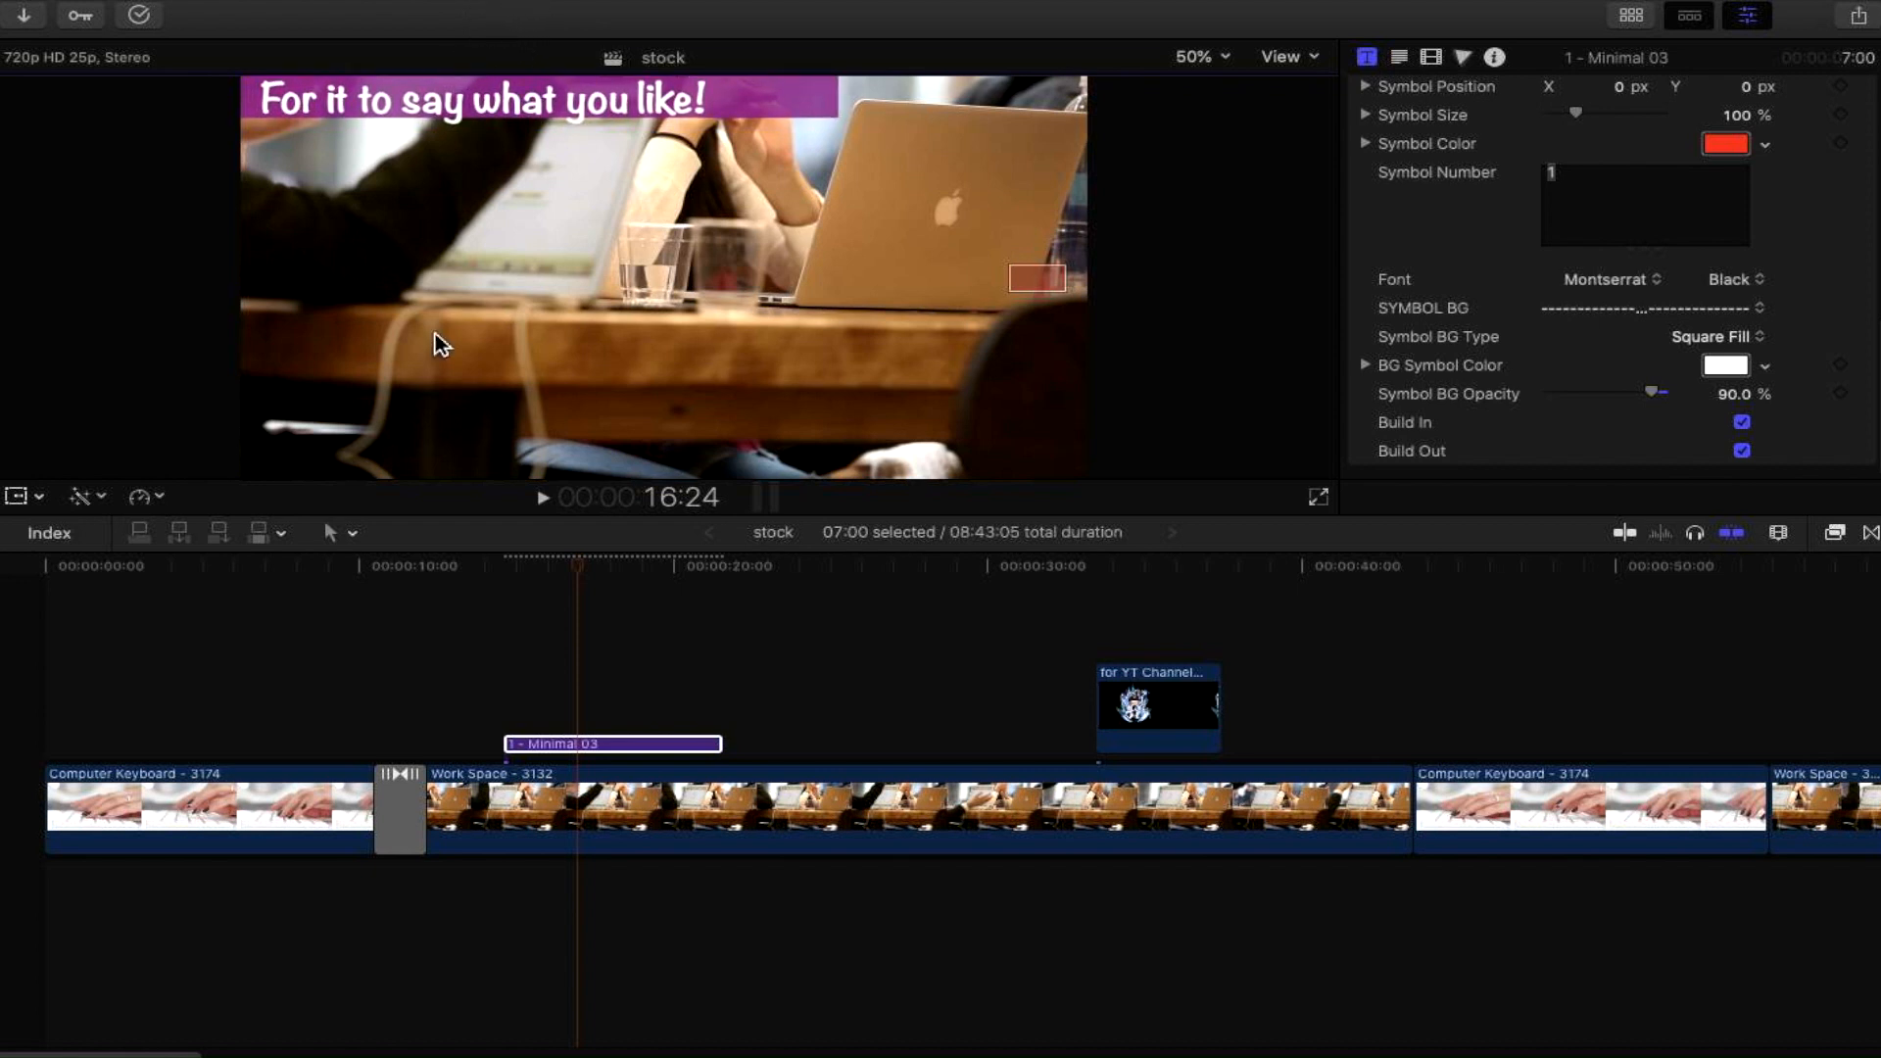
- Play back the repositioned title from its start at 14:15 and stop at 16:20
left_click(496, 599)
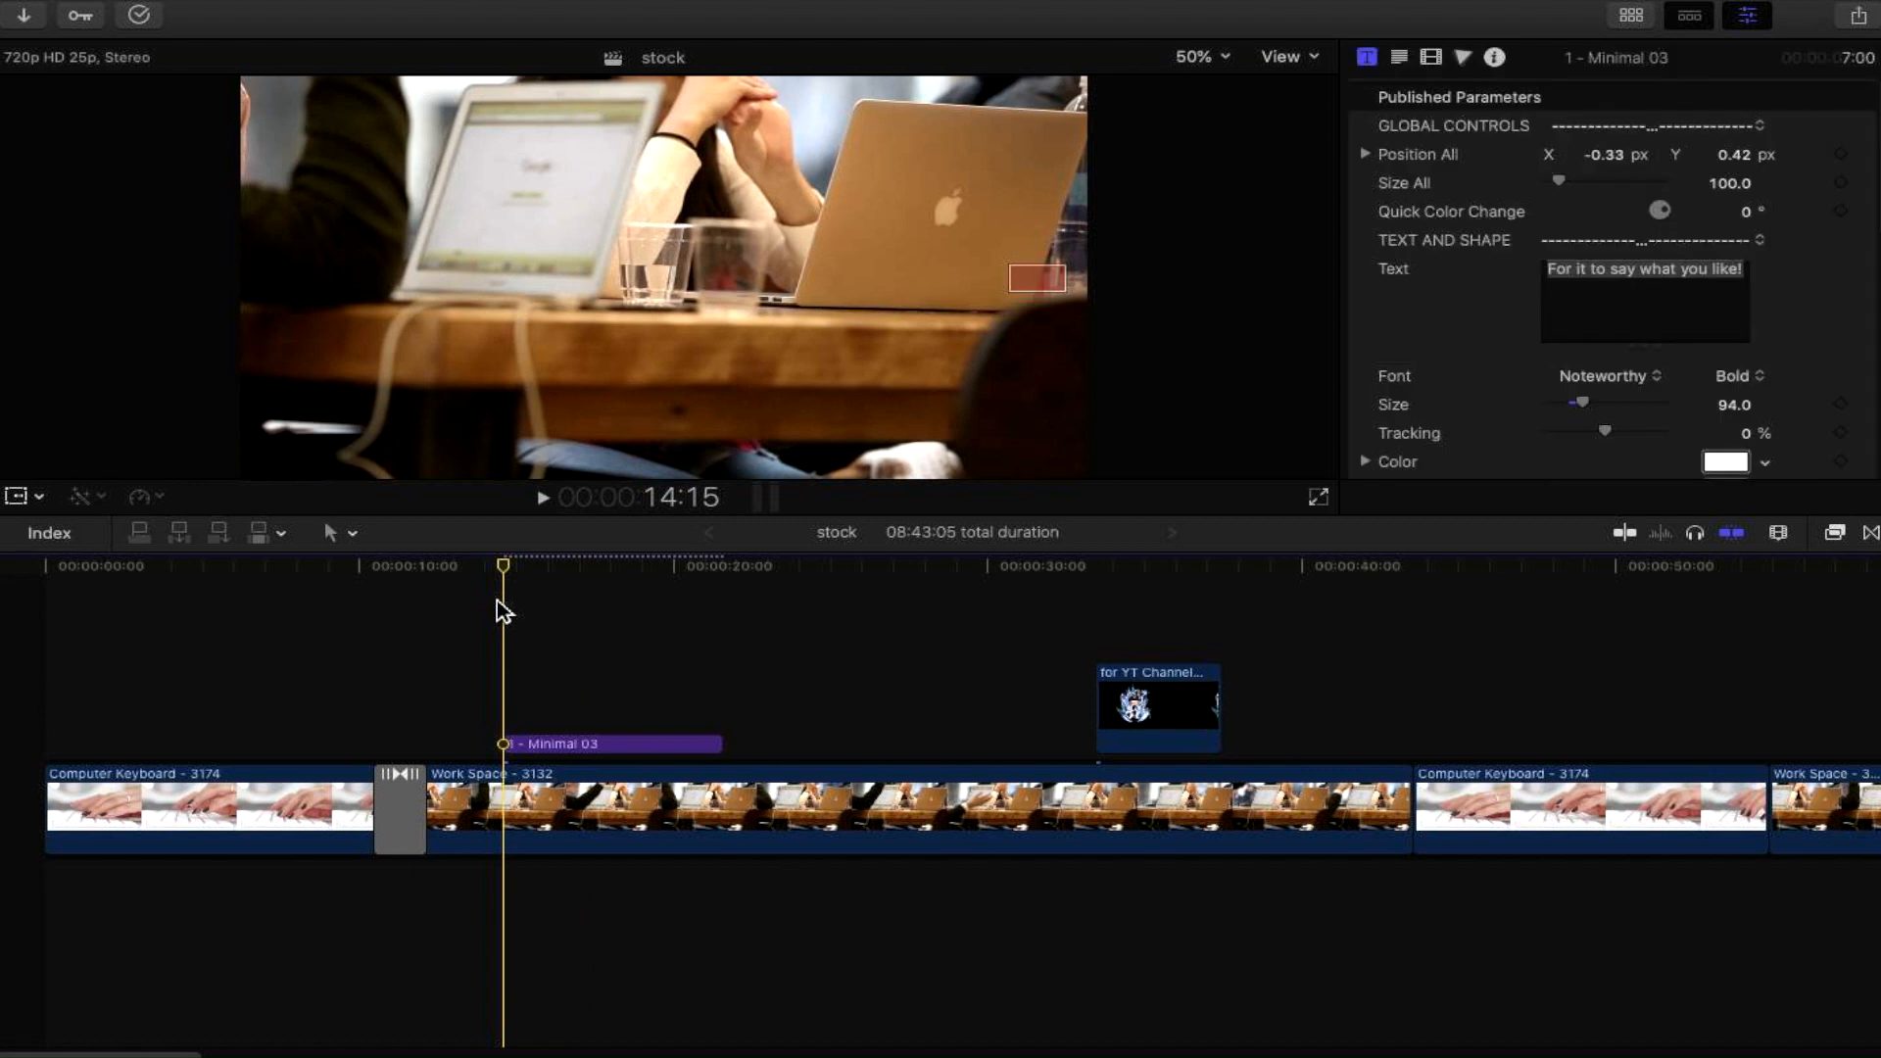
key("space")
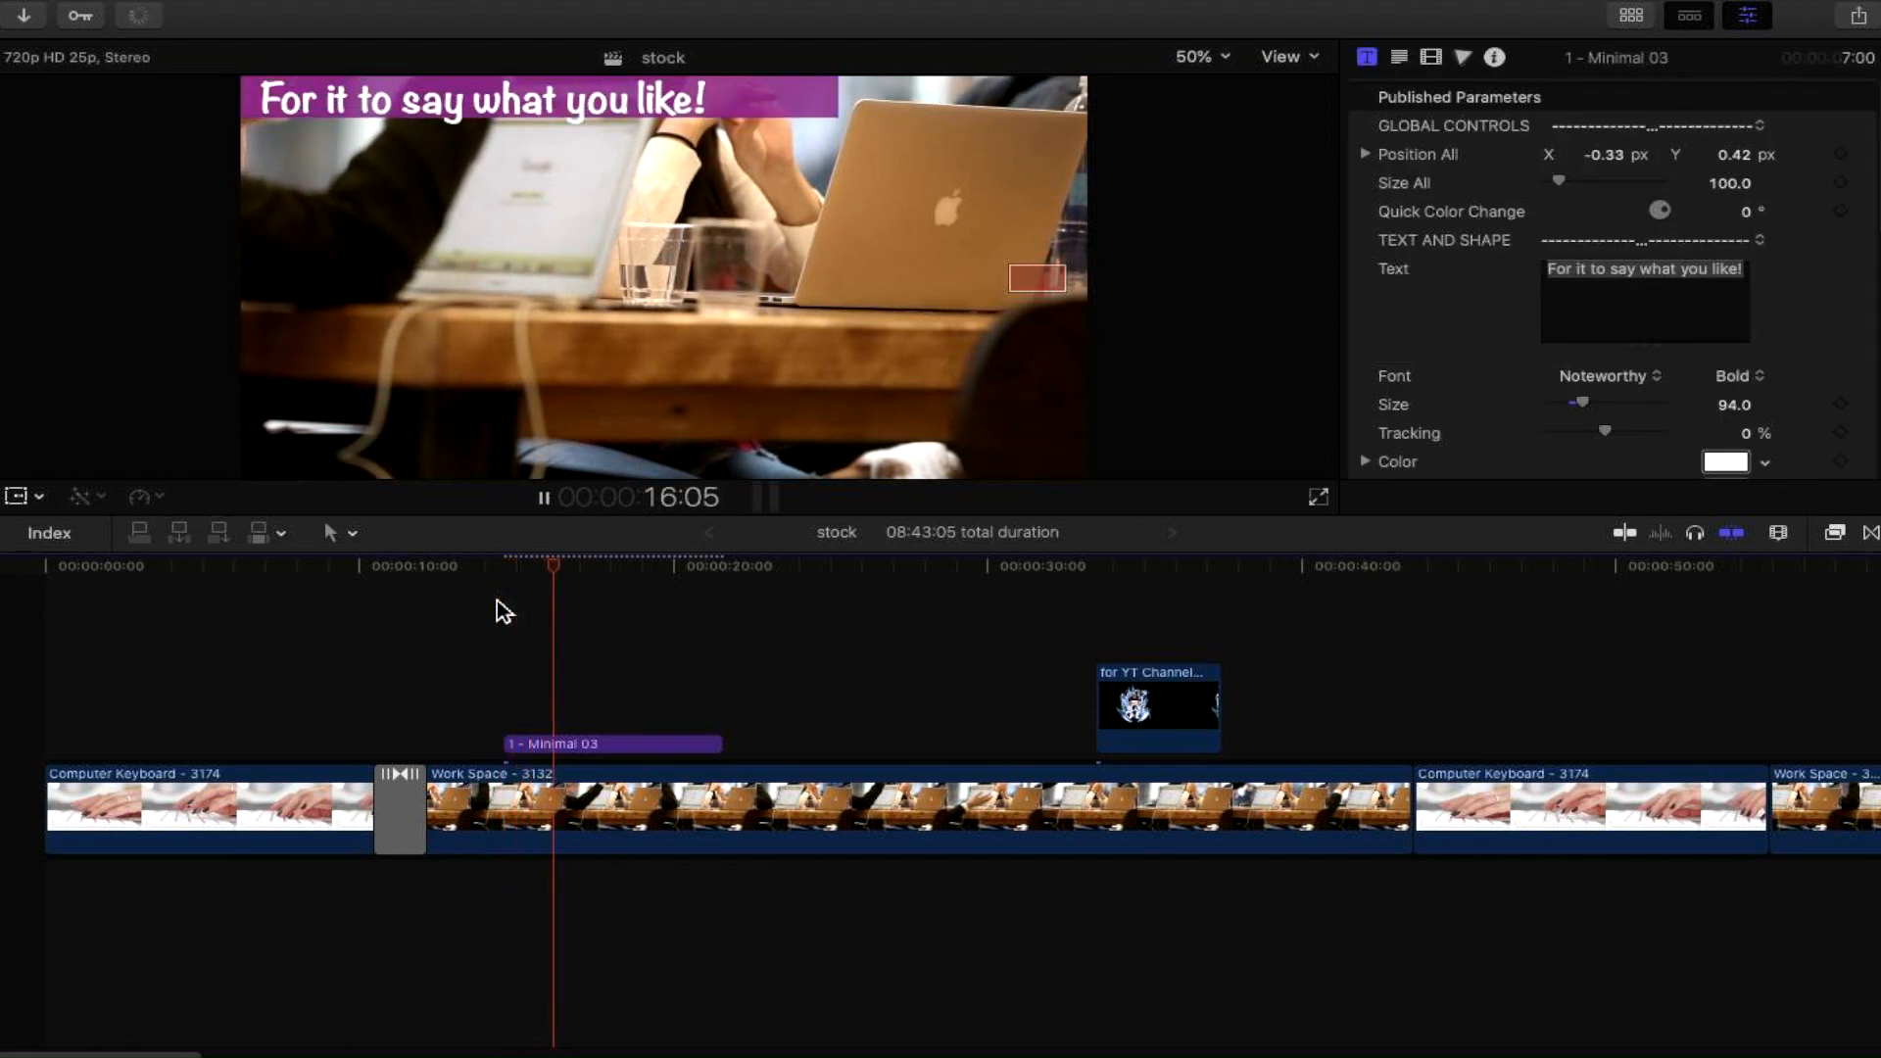
key("space")
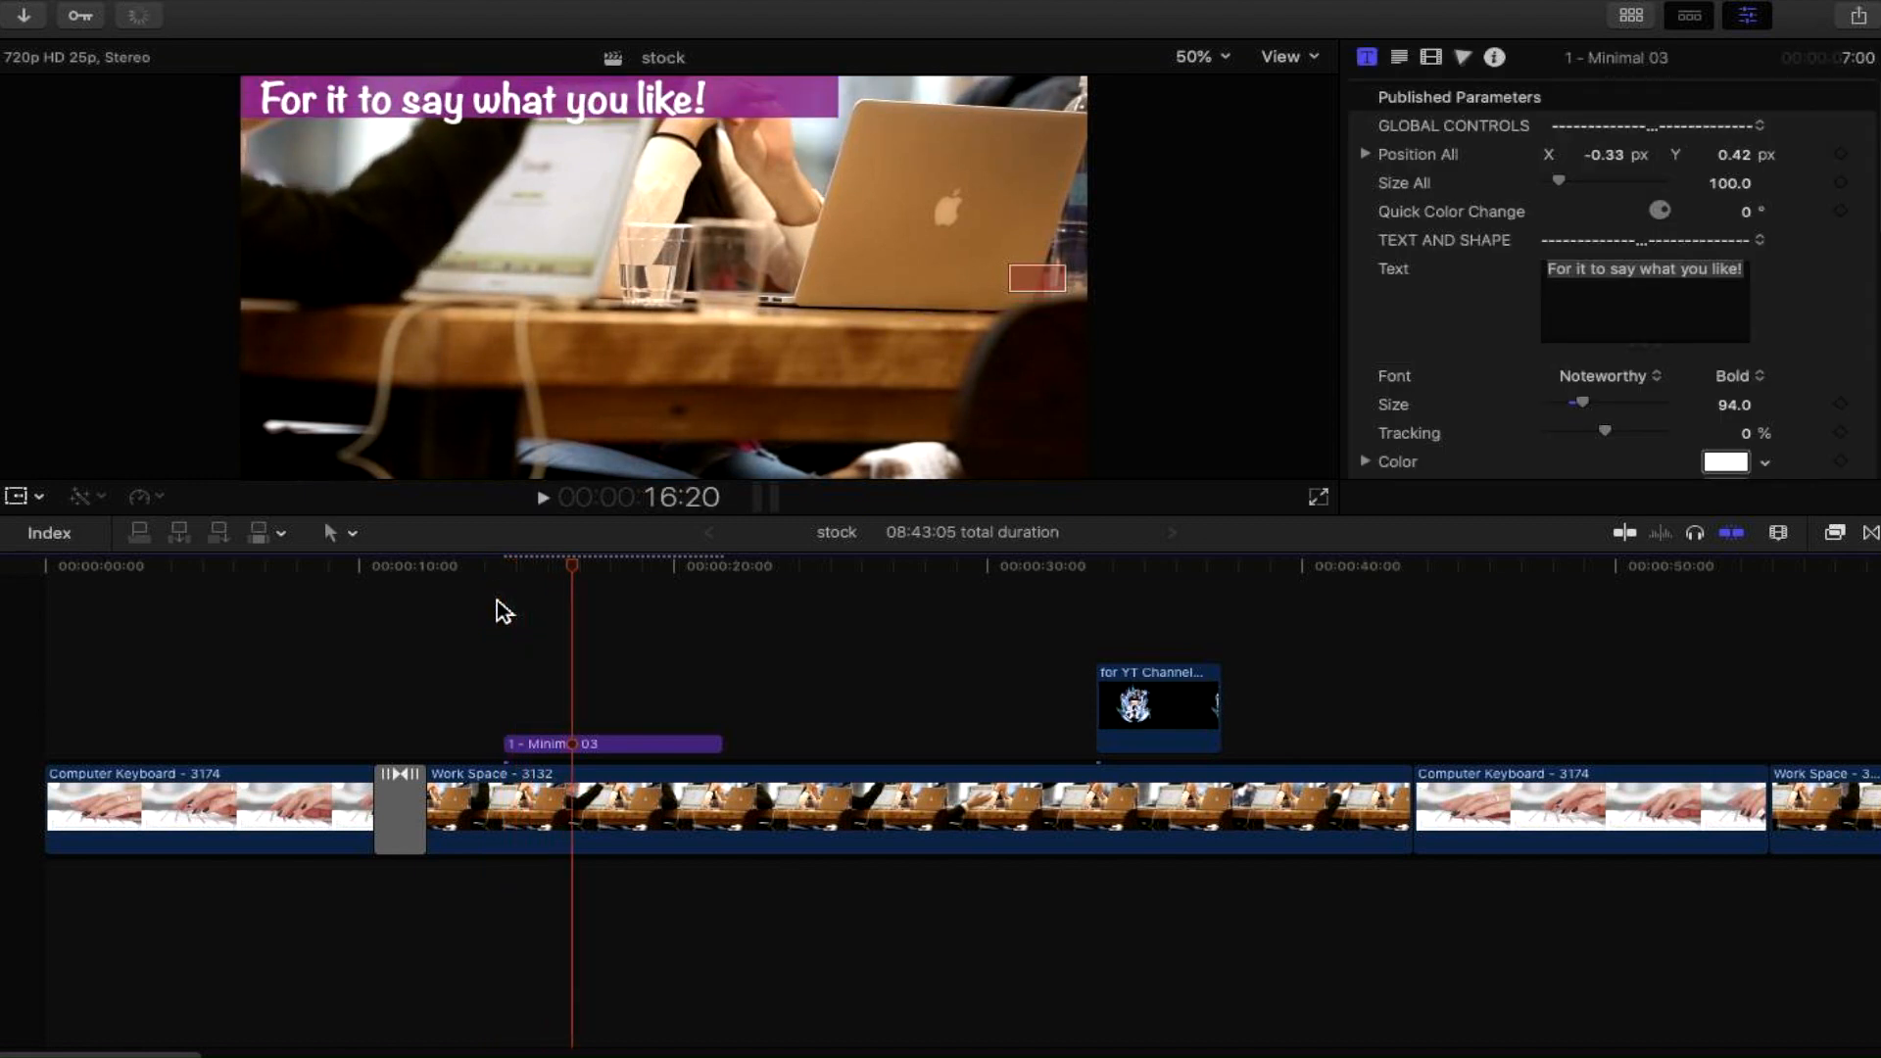